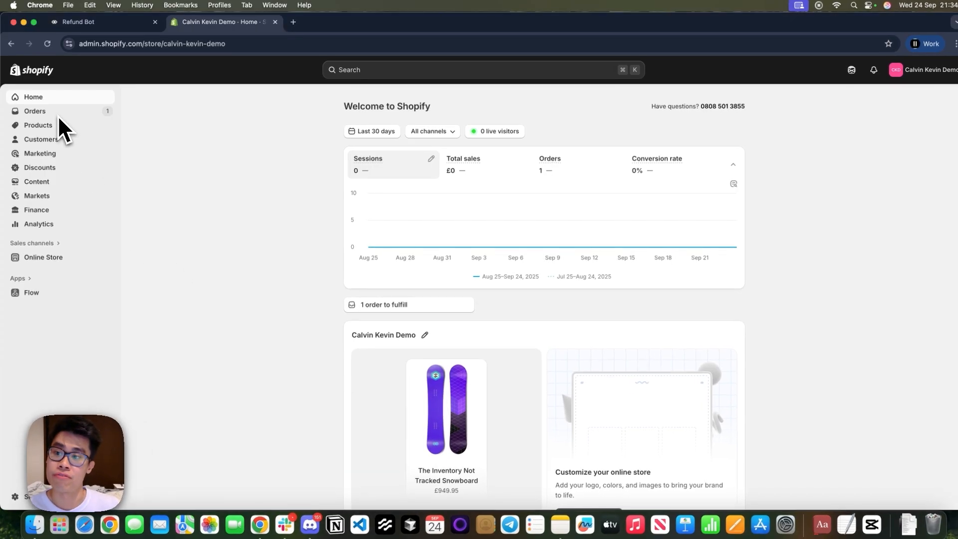
# Step: Open the paid, unfulfilled order in the store's orders and review its item, customer contact, shipping and billing details
pyautogui.click(58, 115)
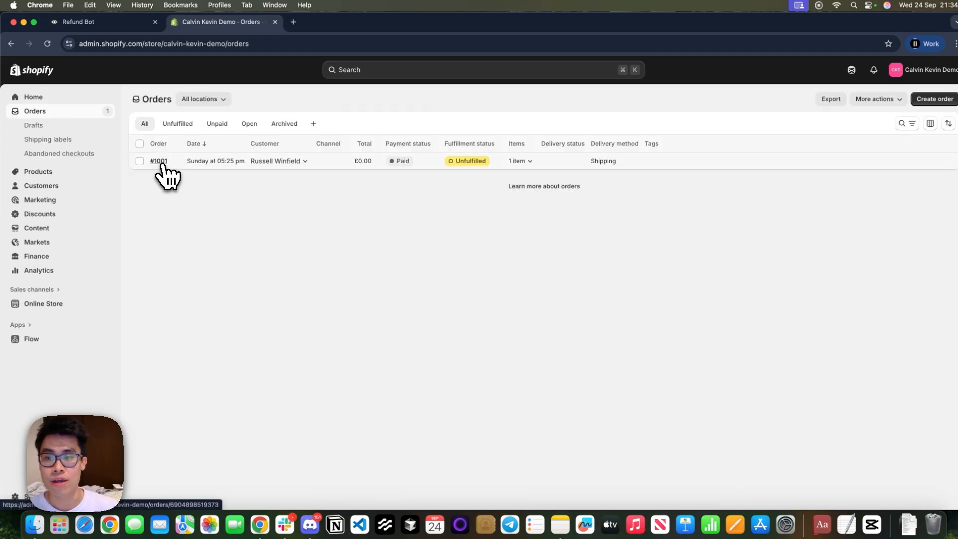
pyautogui.click(279, 164)
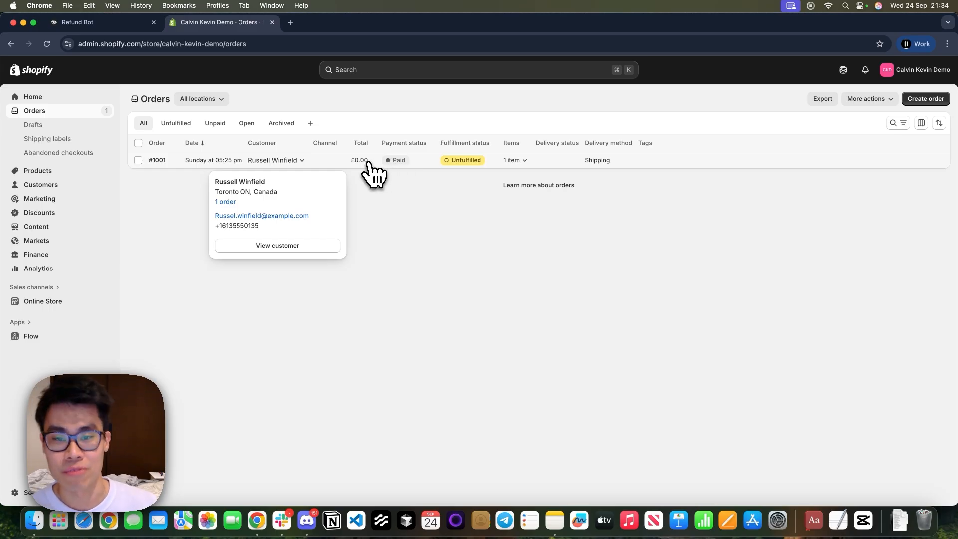
pyautogui.click(666, 164)
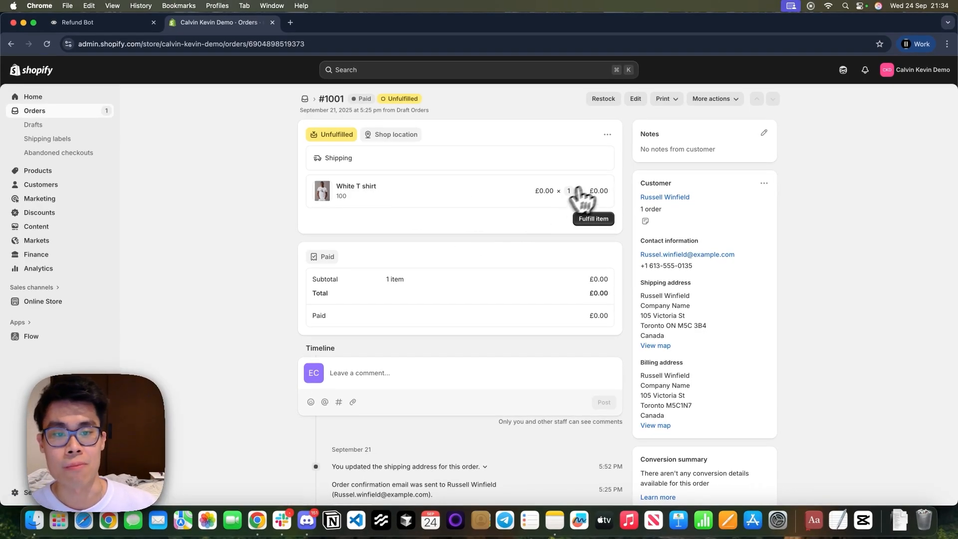
pyautogui.scroll(-3, 534, 299)
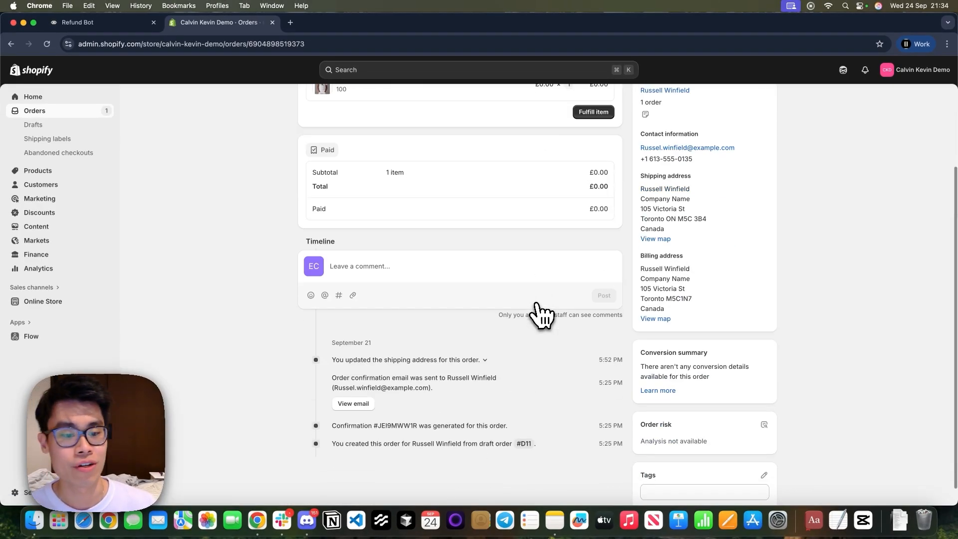
pyautogui.scroll(2, 698, 234)
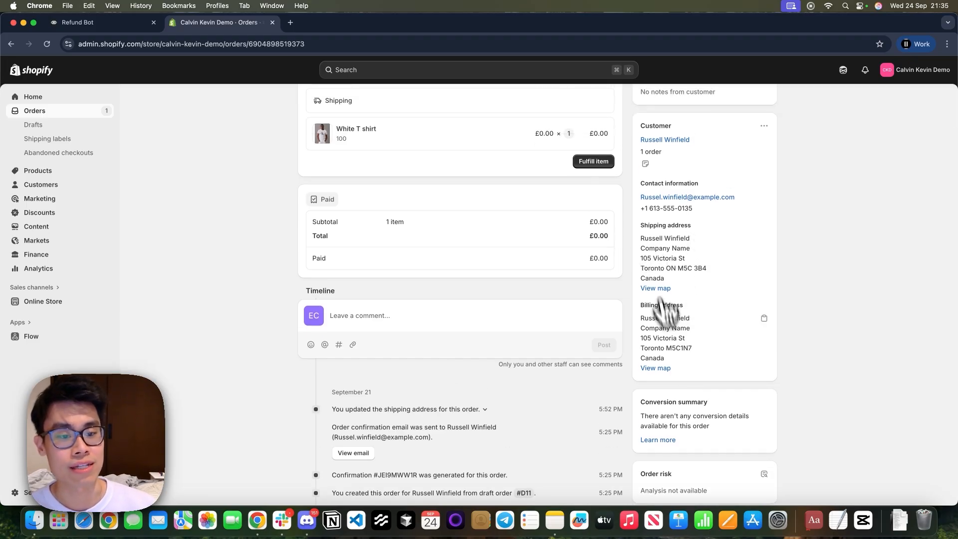
pyautogui.scroll(2, 664, 342)
pyautogui.scroll(-2, 668, 343)
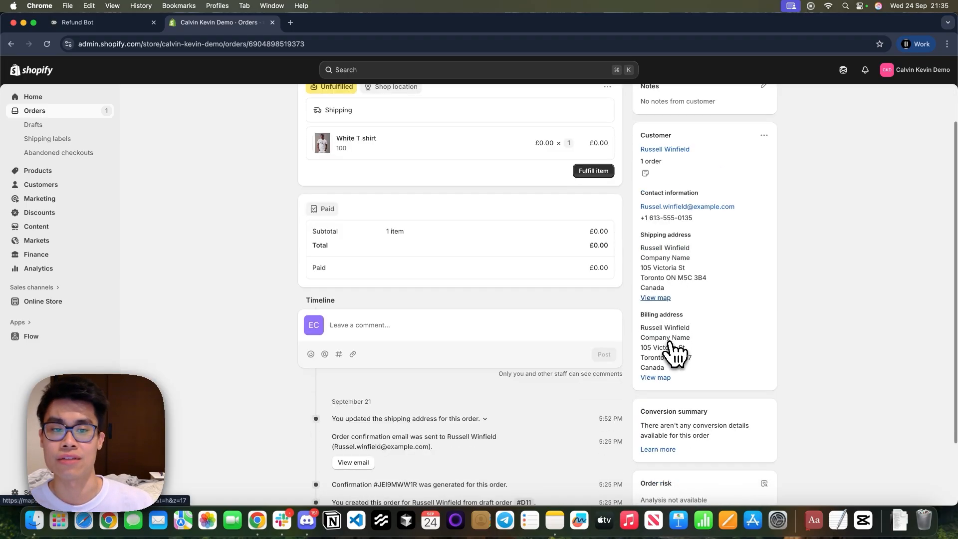
pyautogui.scroll(2, 676, 353)
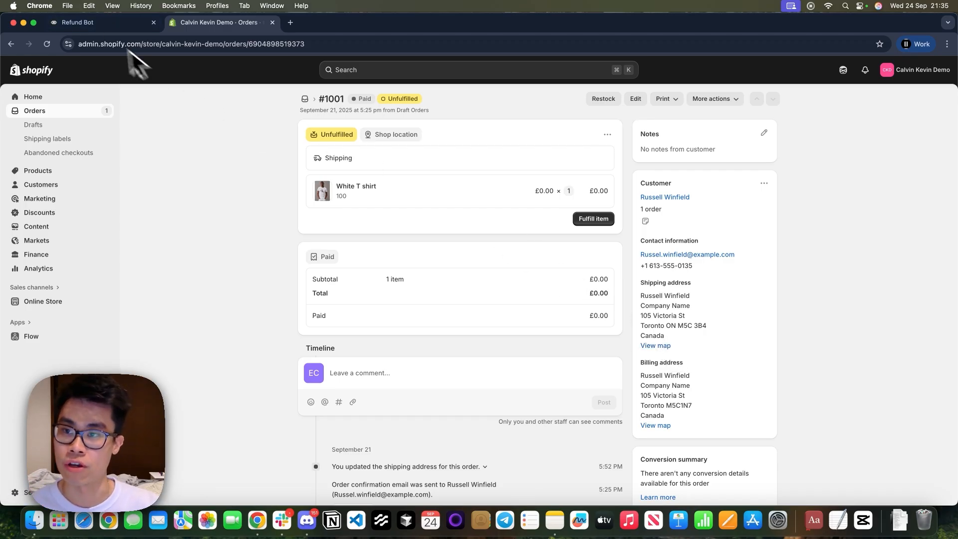
# Step: Switch to the Refund Bot project in Voiceflow and open the agent test chat
pyautogui.click(94, 25)
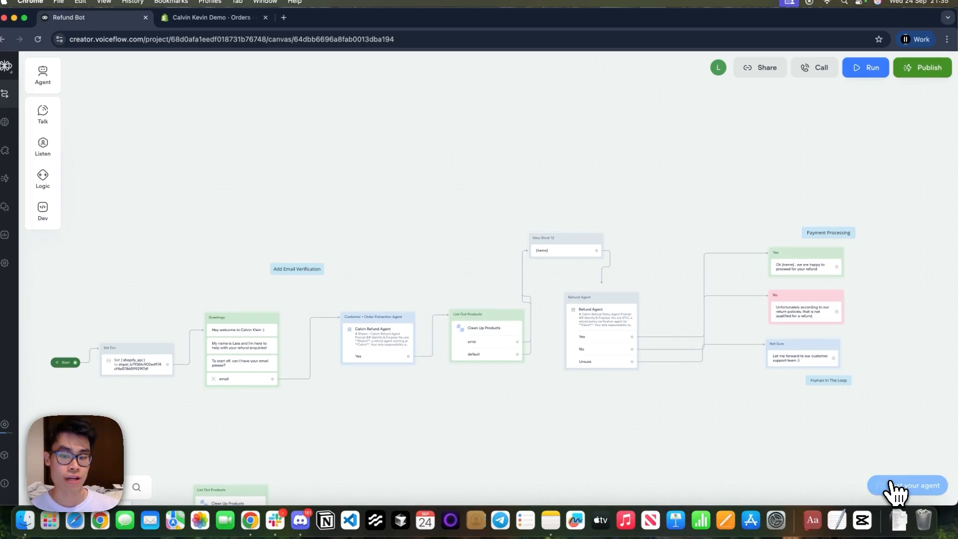
pyautogui.click(896, 486)
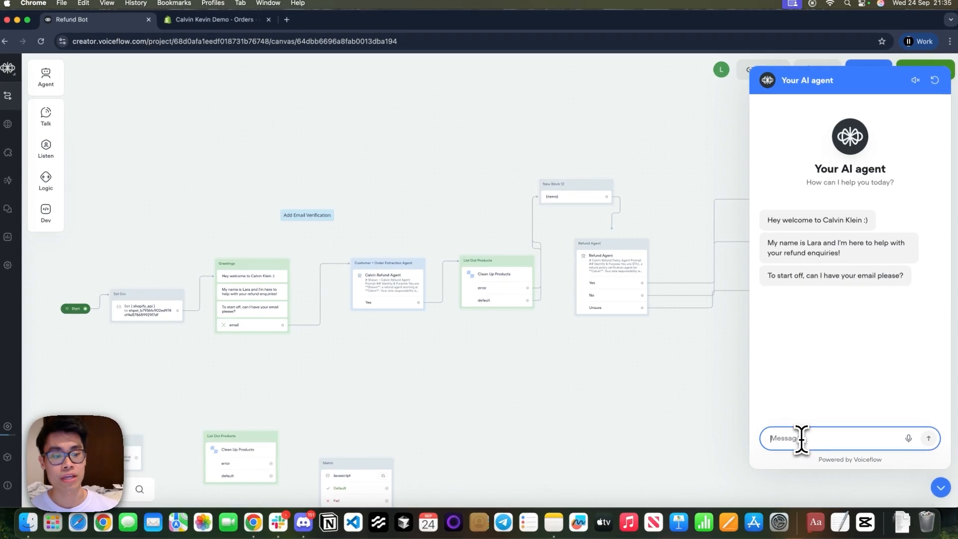
# Step: Copy the customer's email from the Shopify order and send it to the agent in the Voiceflow test chat
pyautogui.click(226, 20)
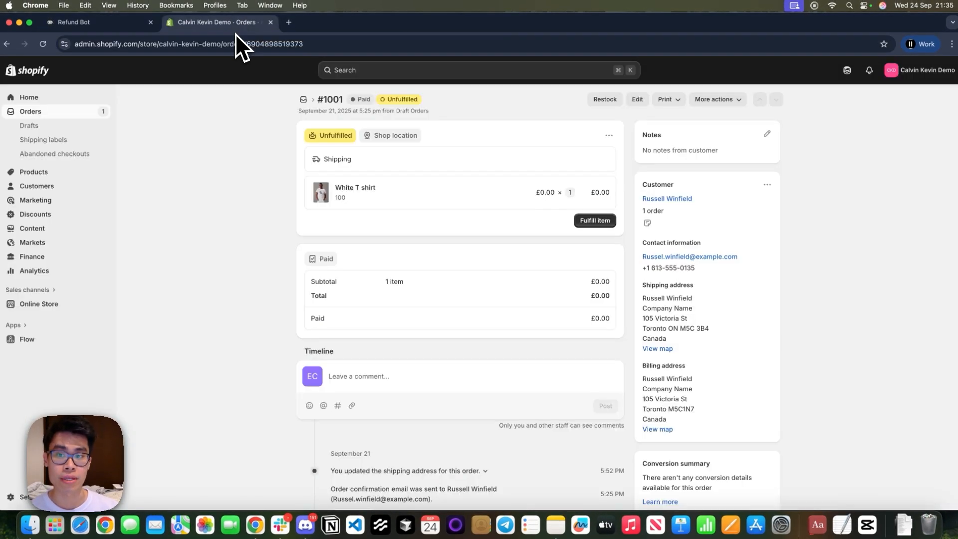
pyautogui.scroll(-2, 316, 278)
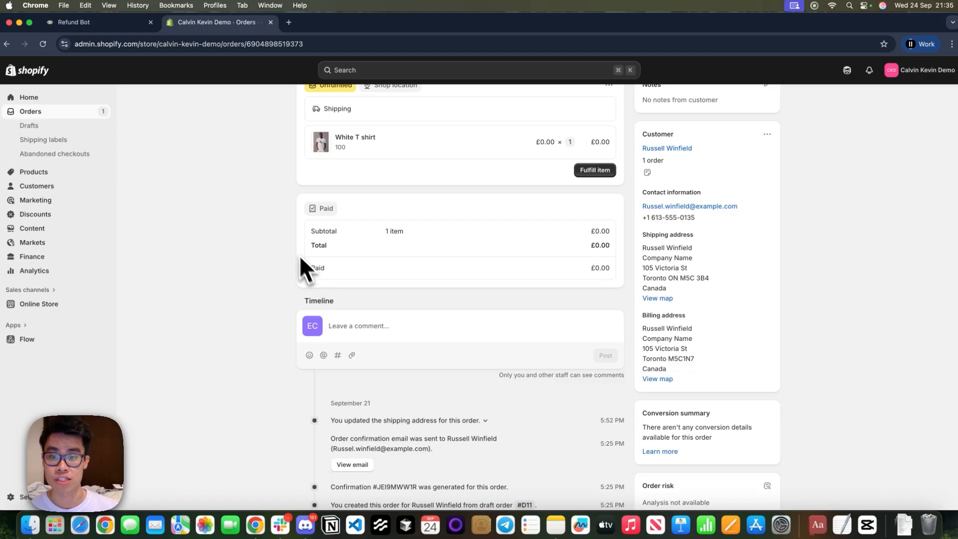
pyautogui.scroll(2, 302, 260)
pyautogui.click(766, 256)
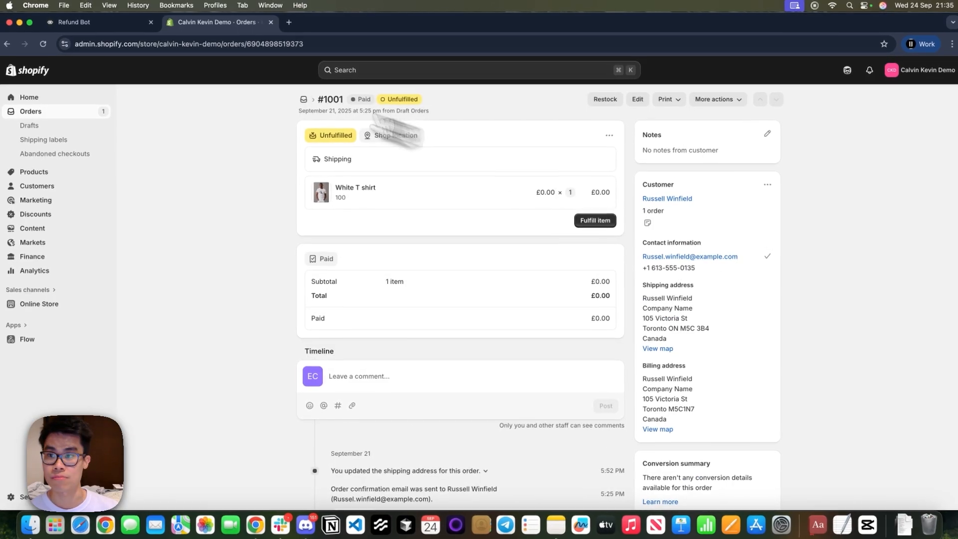
pyautogui.click(125, 22)
pyautogui.click(796, 441)
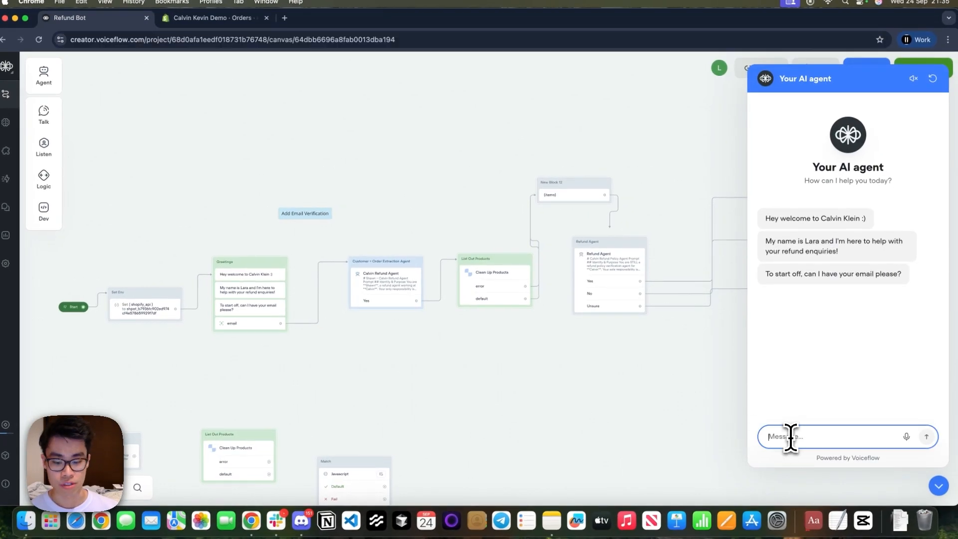
pyautogui.press('super+v')
pyautogui.press('Return')
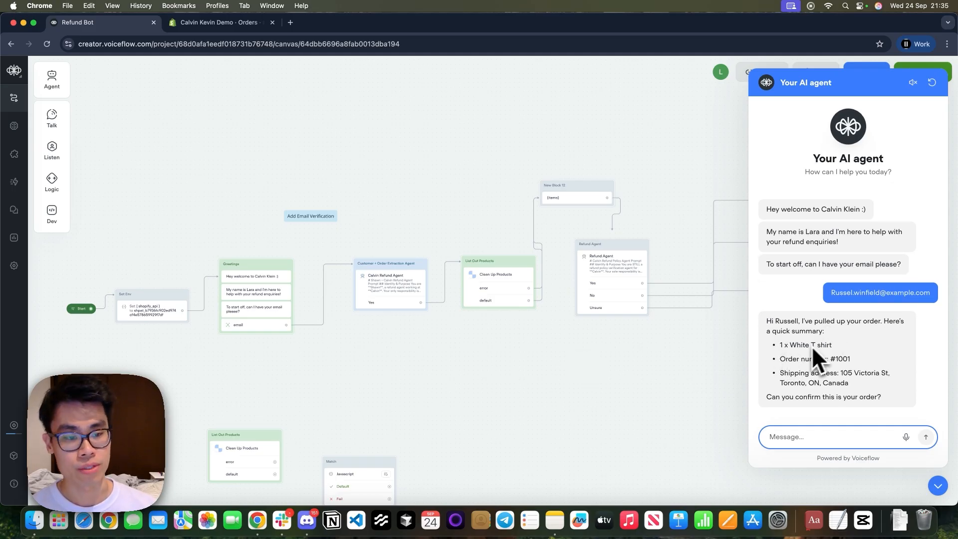
# Step: Check the order summary given by the agent and confirm the order with the reply "Yep"
pyautogui.moveTo(782, 345); pyautogui.dragTo(848, 383)
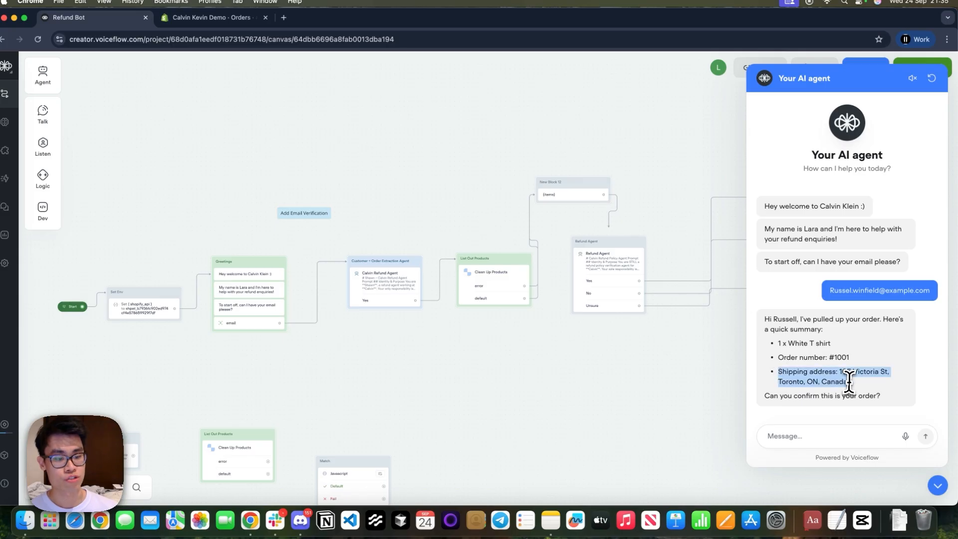
pyautogui.click(814, 435)
pyautogui.write('Yep')
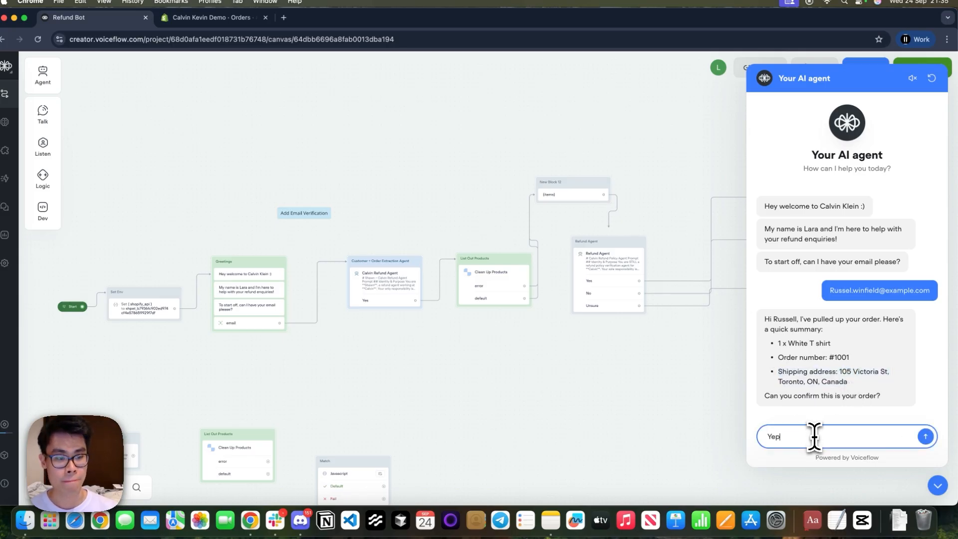
pyautogui.press('Return')
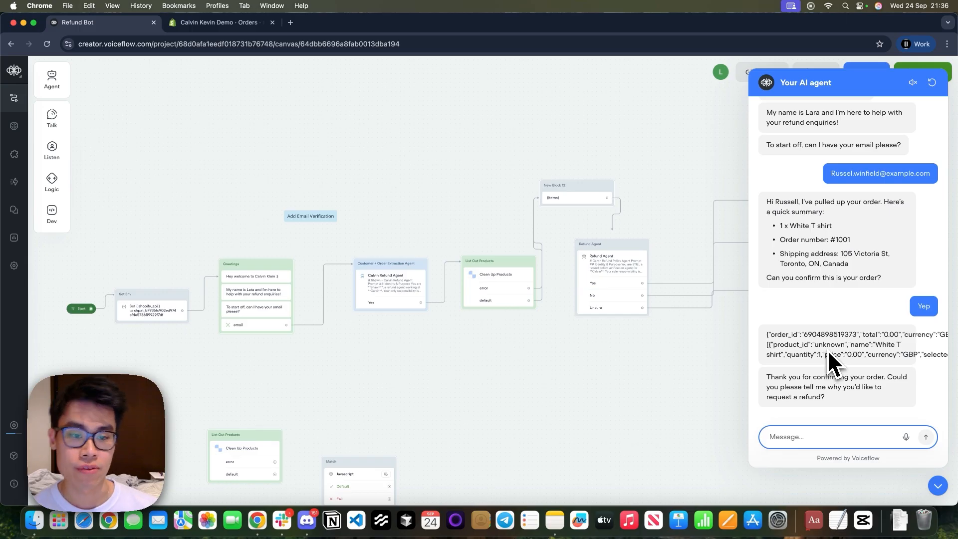
# Step: Answer the agent's refund reason question with "I accidentally tore the shirt during washing"
pyautogui.moveTo(766, 378)
pyautogui.mouseDown()
pyautogui.moveTo(834, 399)
pyautogui.moveTo(765, 381)
pyautogui.mouseUp()
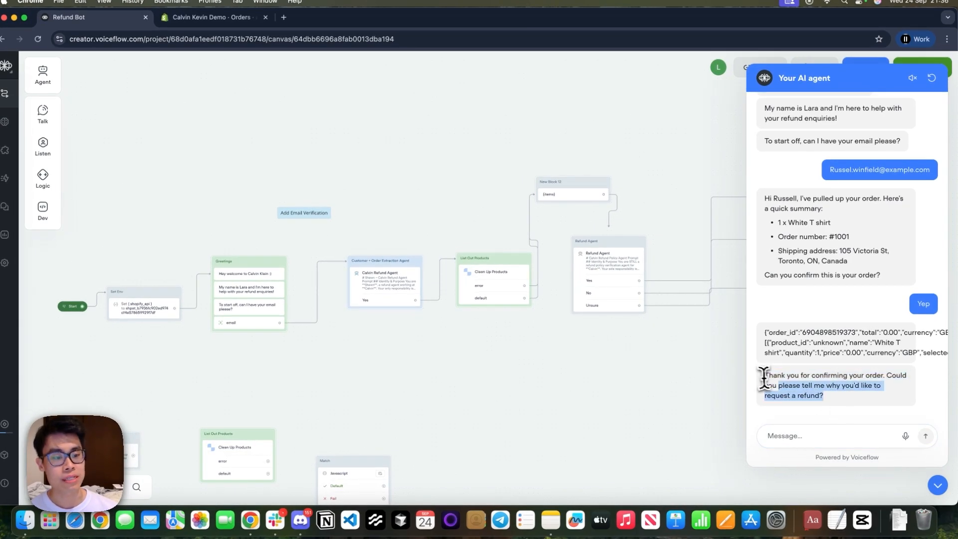
pyautogui.click(789, 435)
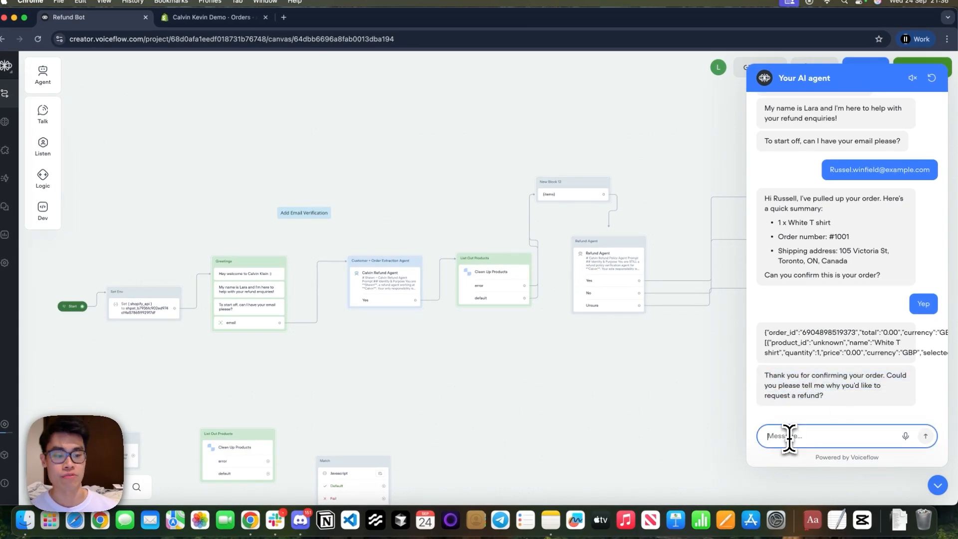
pyautogui.write('I ac')
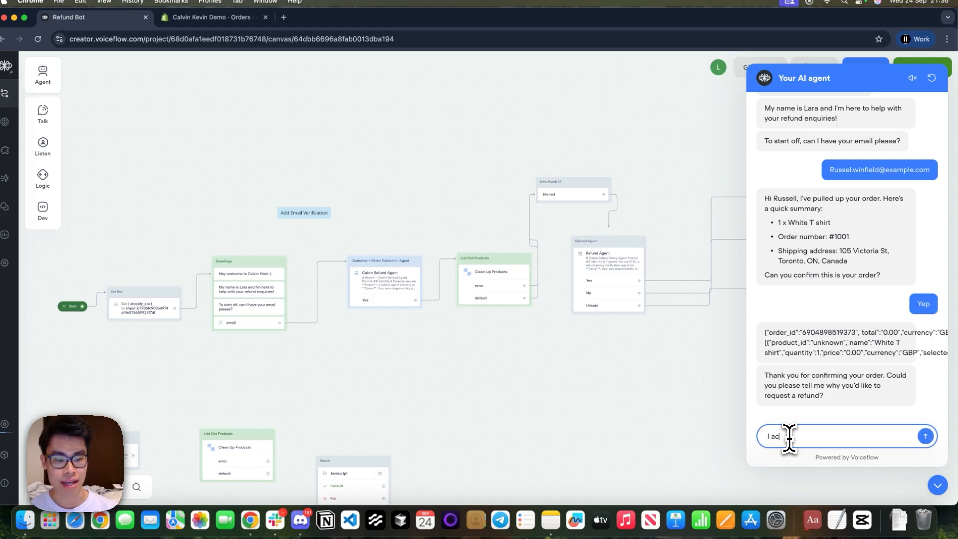
pyautogui.write('cideny')
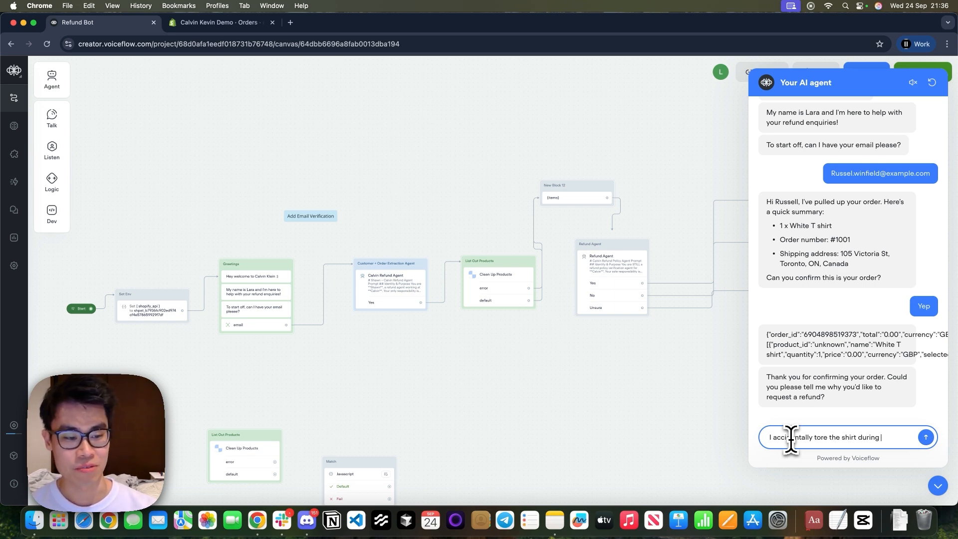
pyautogui.press('Return')
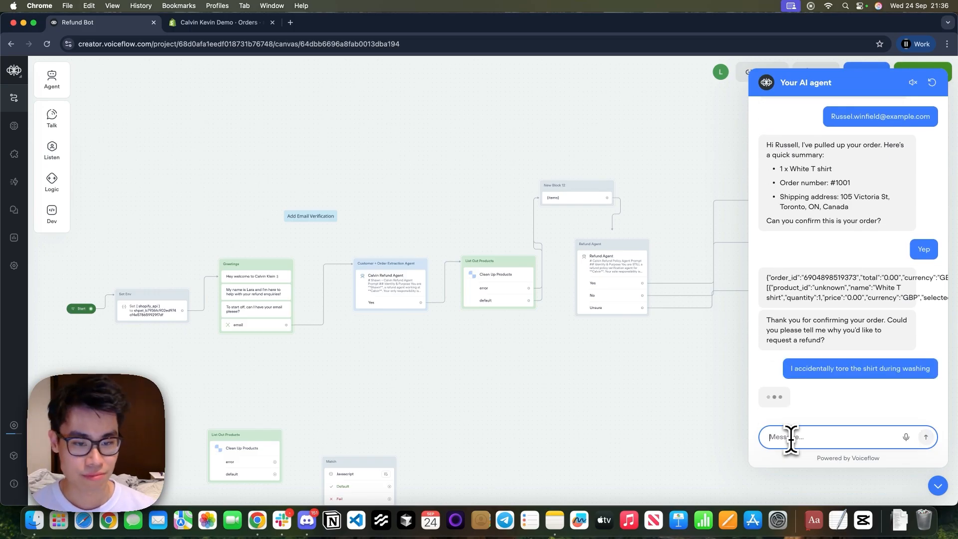
# Step: Examine the agent's refund decision and the order data in the chat against the Yes, No and Not Sure branches of the flow
pyautogui.hscroll(5, 546, 424)
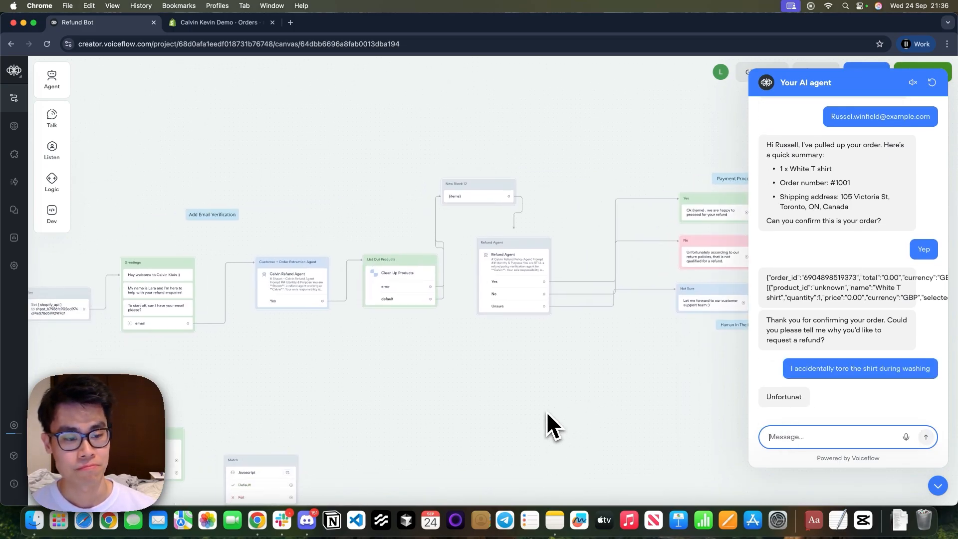
pyautogui.hscroll(3, 547, 411)
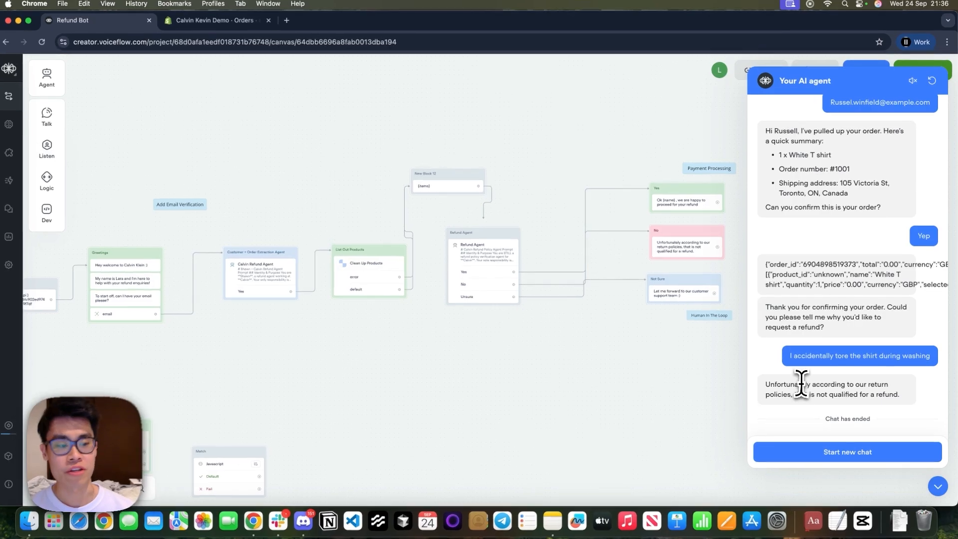
pyautogui.moveTo(801, 384); pyautogui.dragTo(889, 394)
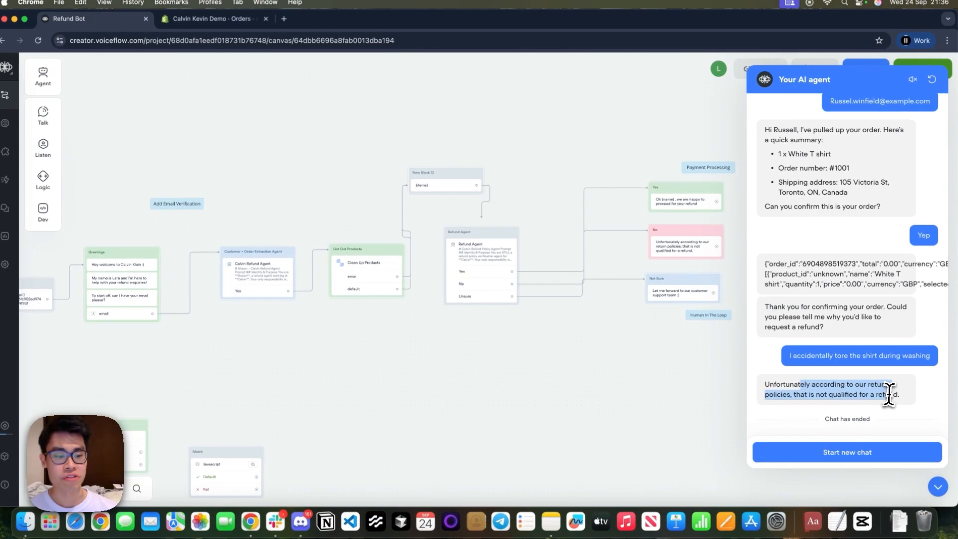
pyautogui.click(778, 384)
pyautogui.hscroll(3, 500, 368)
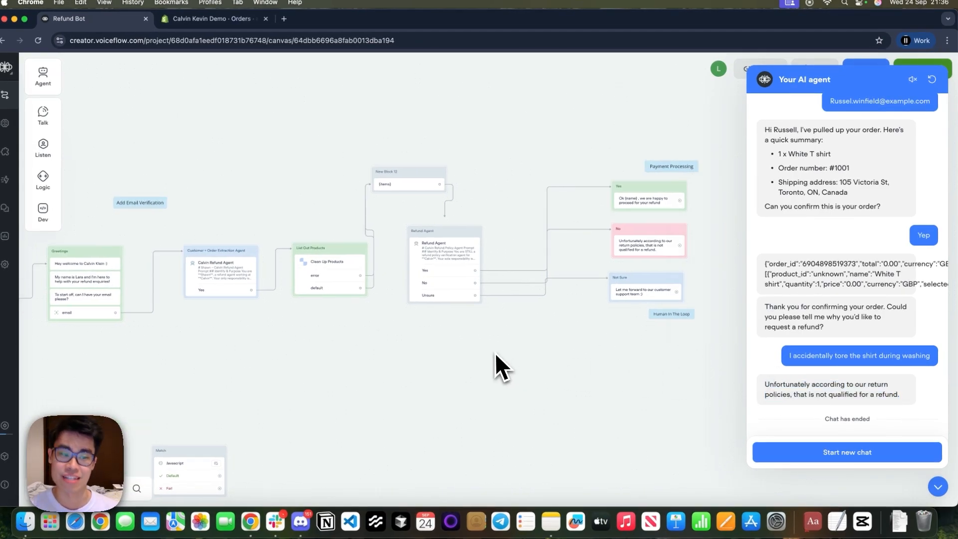
pyautogui.hscroll(-2, 499, 368)
pyautogui.moveTo(917, 284); pyautogui.dragTo(768, 268)
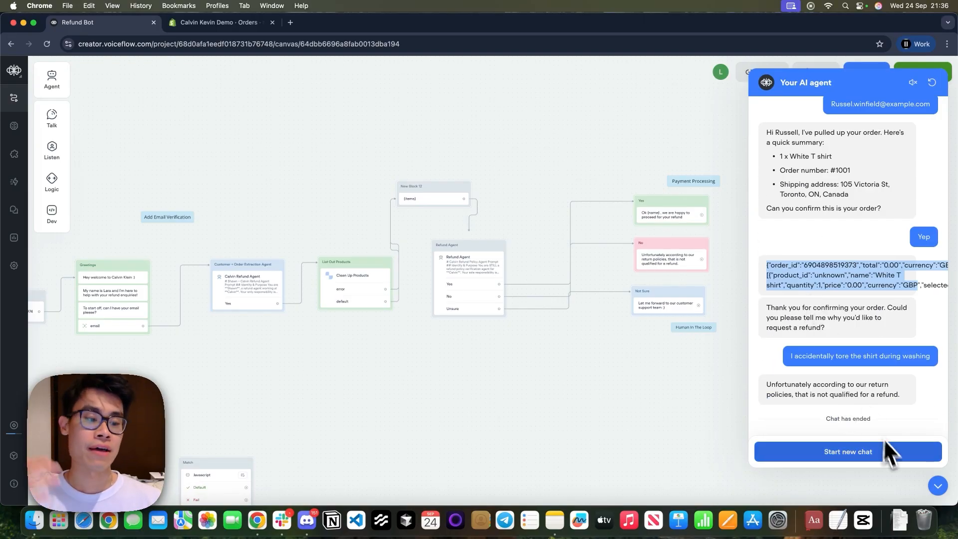
# Step: Close the test chat and open the shopify_api variable settings of the Set Env block at the start of the flow
pyautogui.click(936, 485)
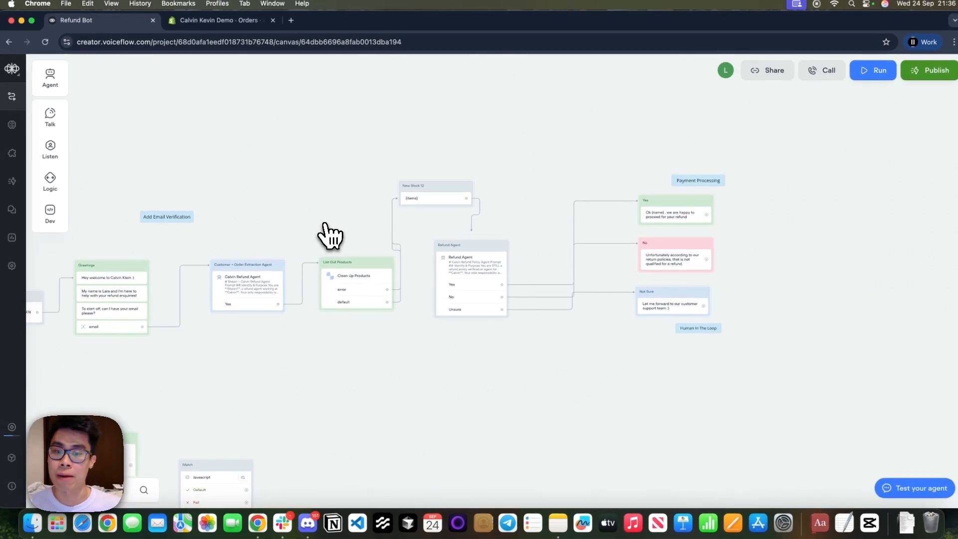
pyautogui.scroll(5, 324, 224)
pyautogui.hscroll(-7, 325, 224)
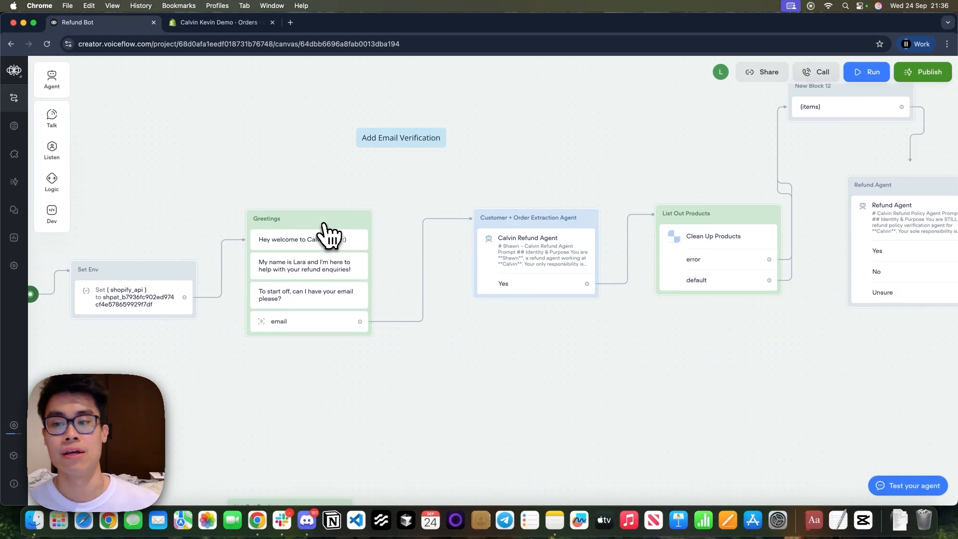
pyautogui.hscroll(-4, 325, 232)
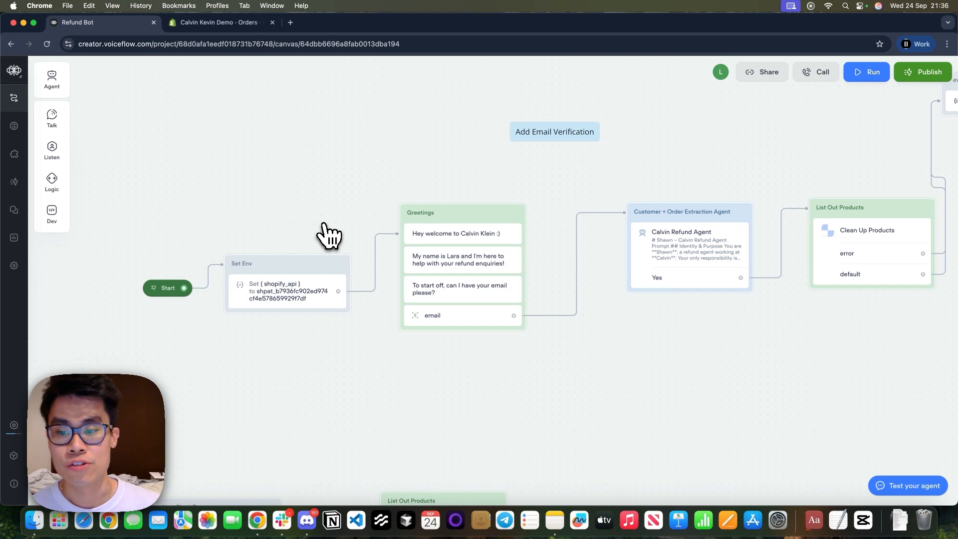
pyautogui.click(287, 310)
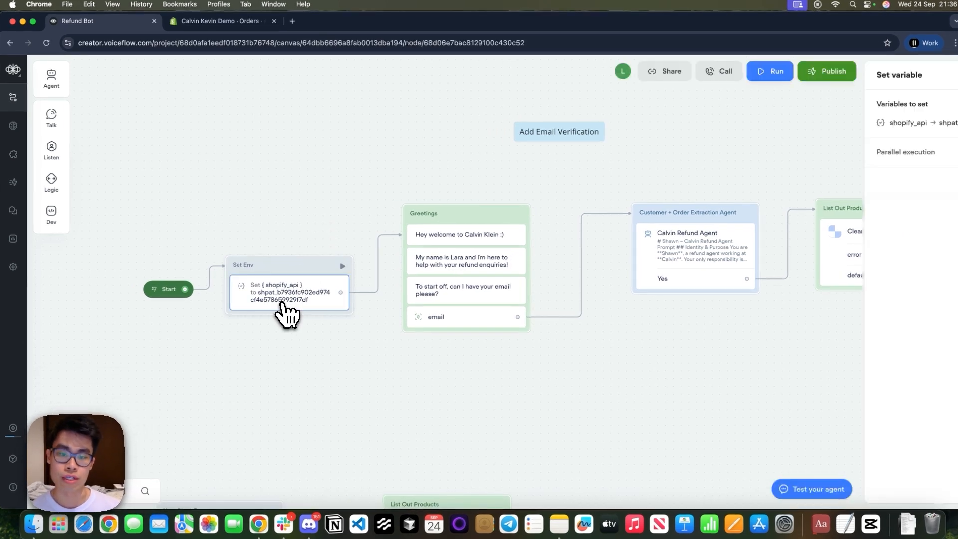
pyautogui.scroll(-5, 329, 379)
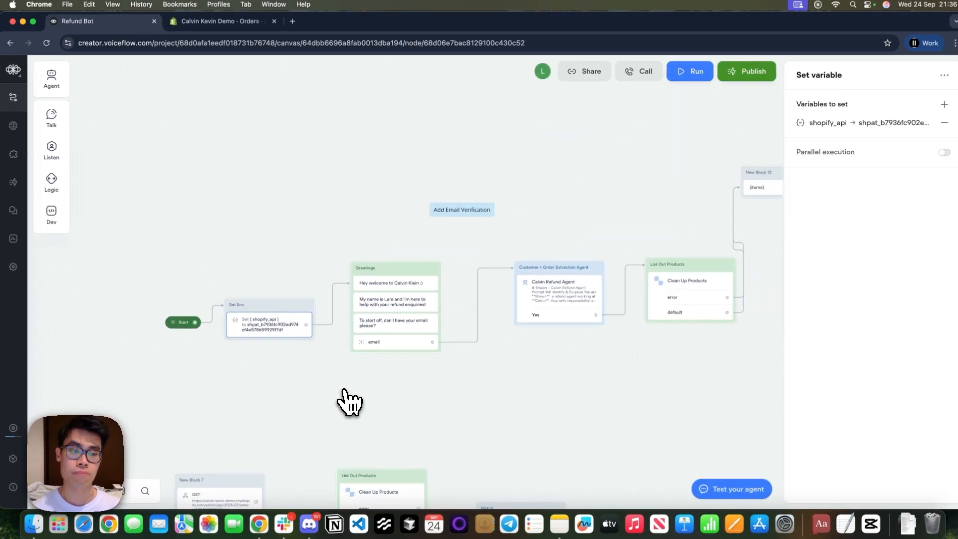
pyautogui.scroll(3, 349, 402)
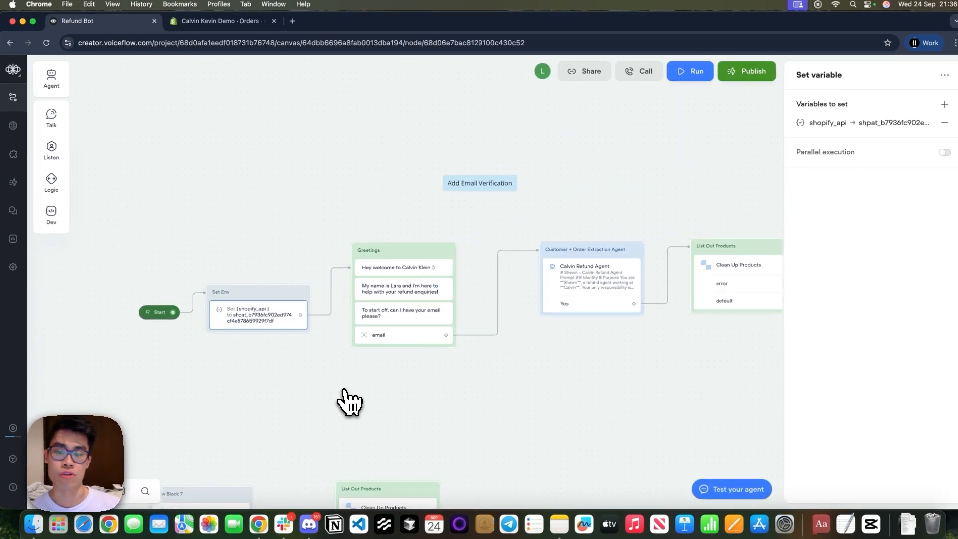
# Step: Switch to the Shopify admin and open the store settings
pyautogui.click(232, 29)
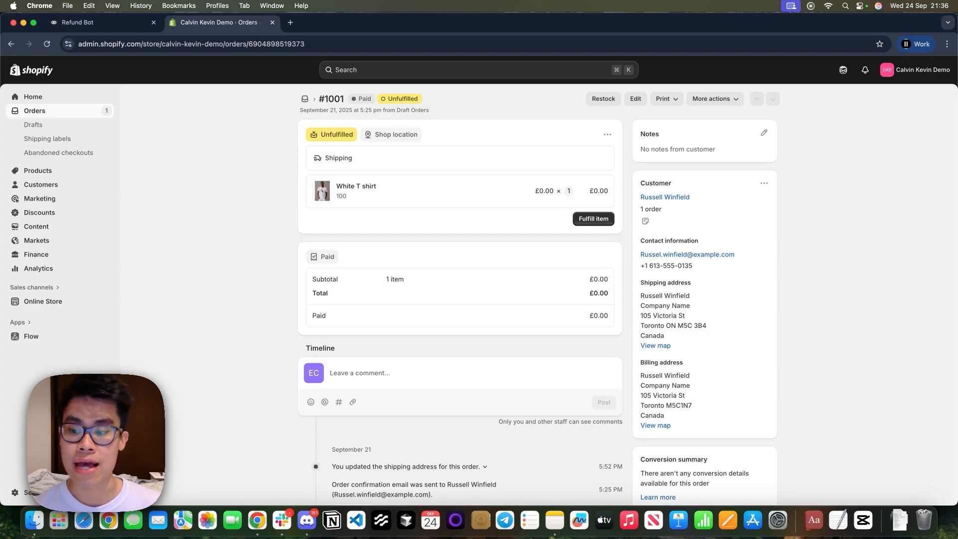
pyautogui.click(20, 492)
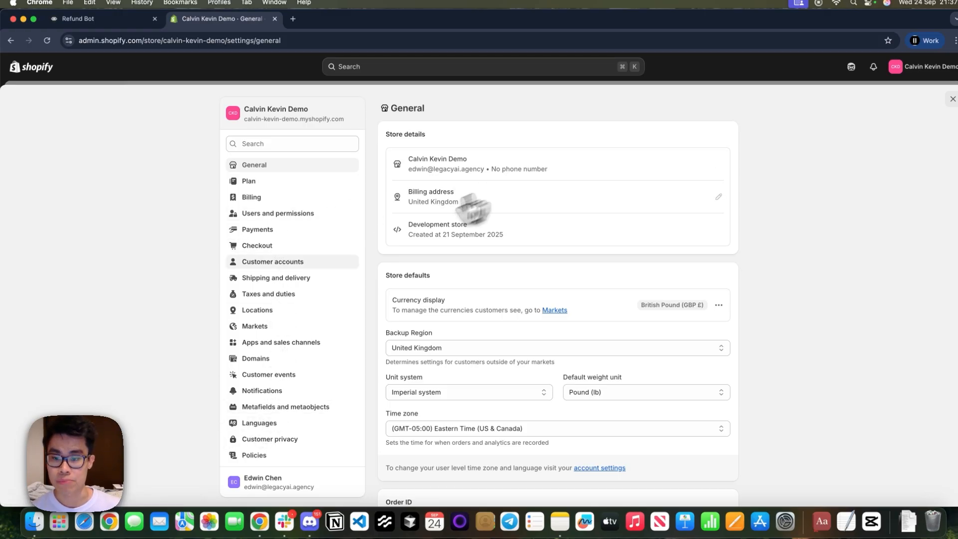
# Step: Create a custom app named demo2 in the store's app development settings
pyautogui.click(304, 342)
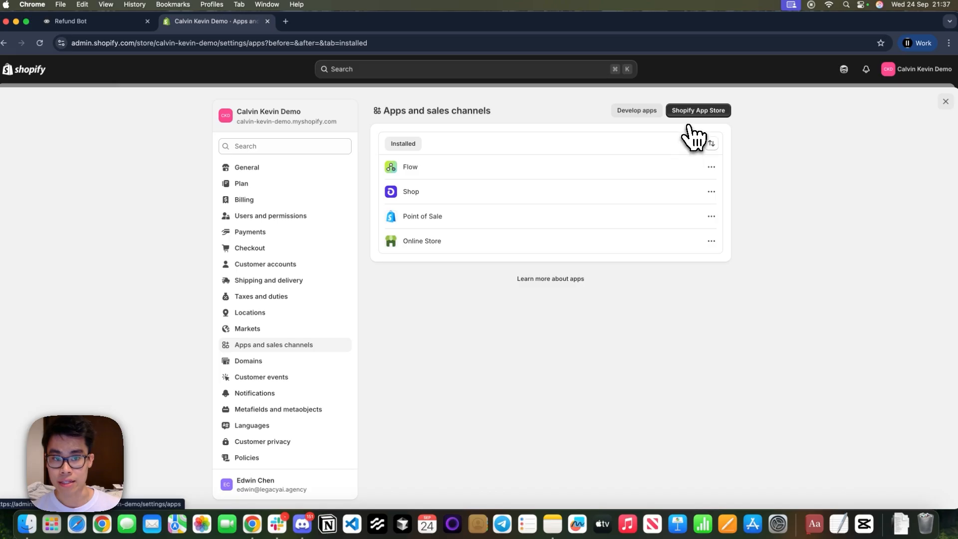
pyautogui.click(652, 112)
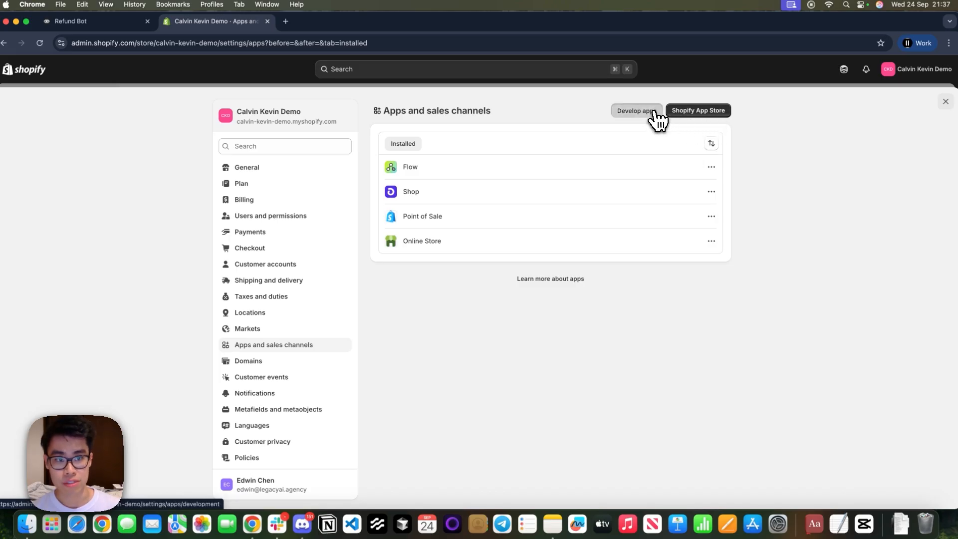
pyautogui.click(693, 111)
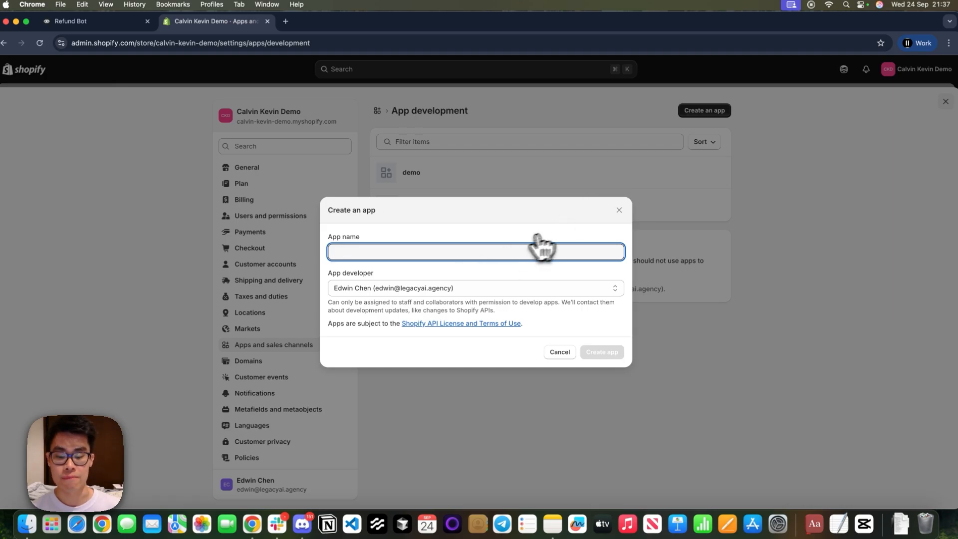
pyautogui.write('demo2')
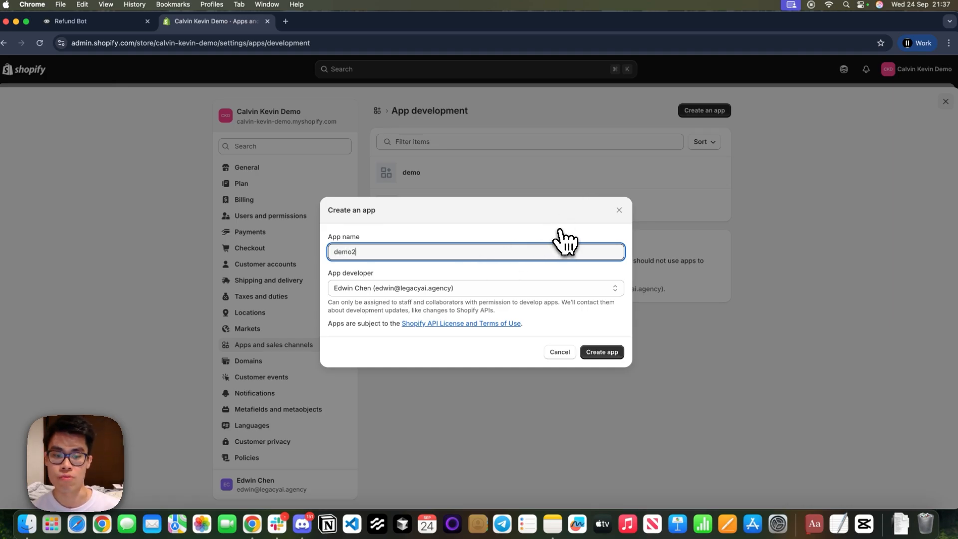
pyautogui.click(606, 353)
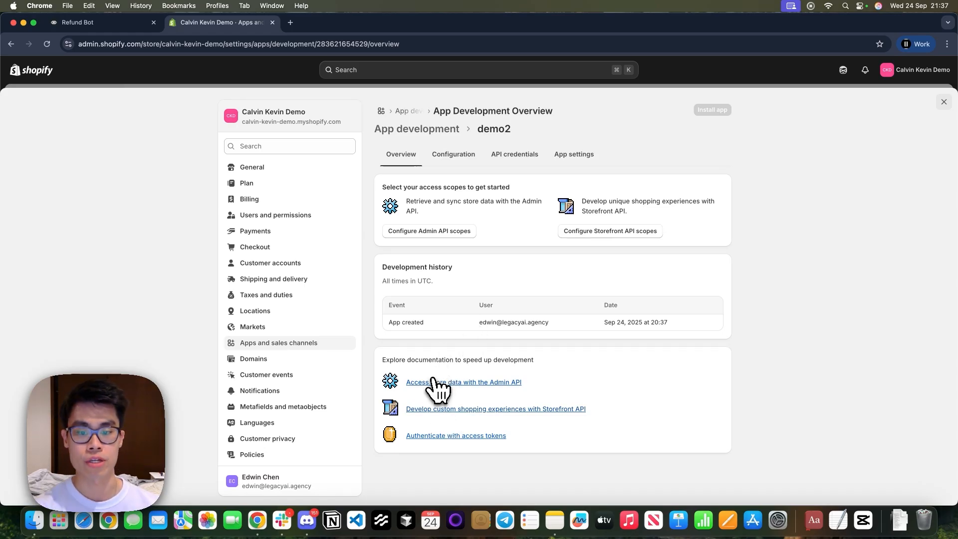
# Step: Open the Admin API documentation linked from the demo2 app and examine its authentication, endpoints and rate limit sections
pyautogui.click(481, 382)
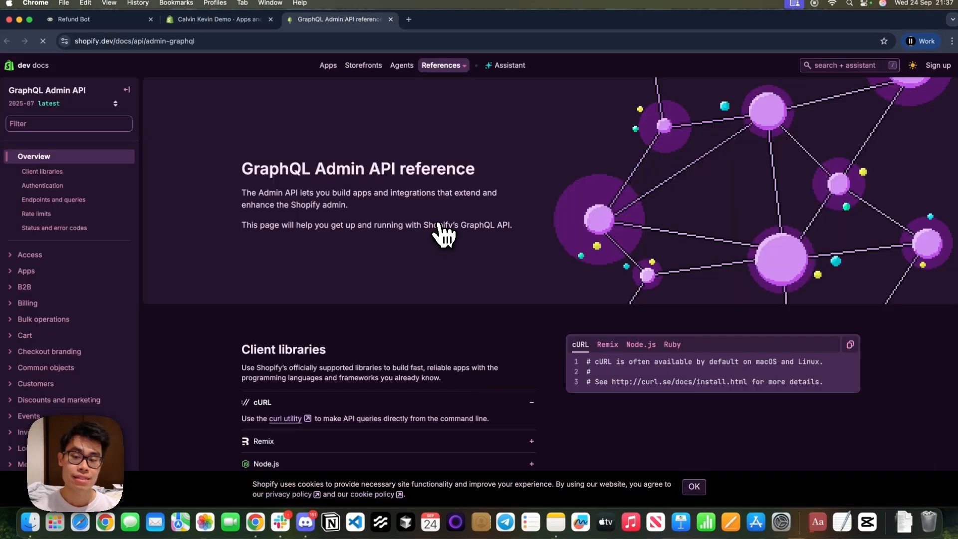
pyautogui.scroll(-5, 439, 231)
pyautogui.scroll(-4, 438, 231)
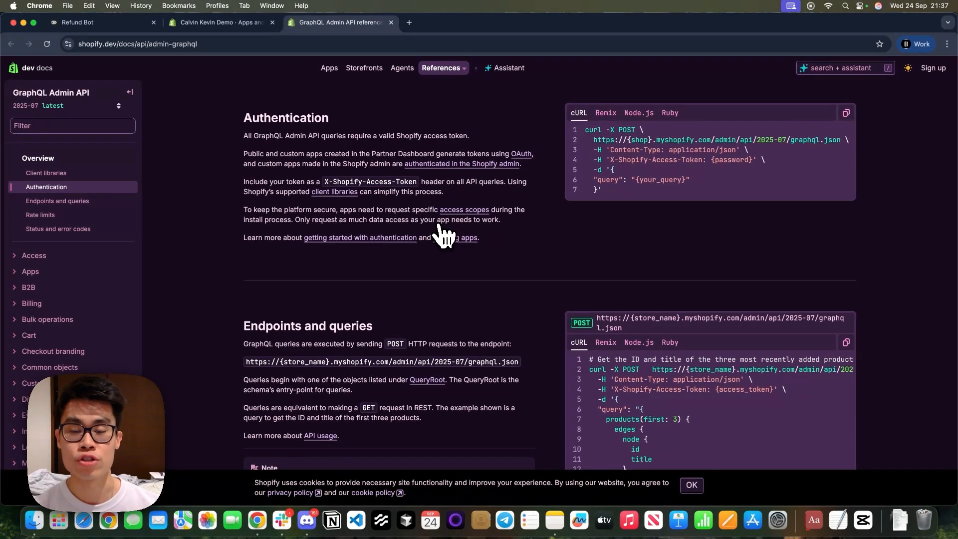
pyautogui.scroll(4, 438, 231)
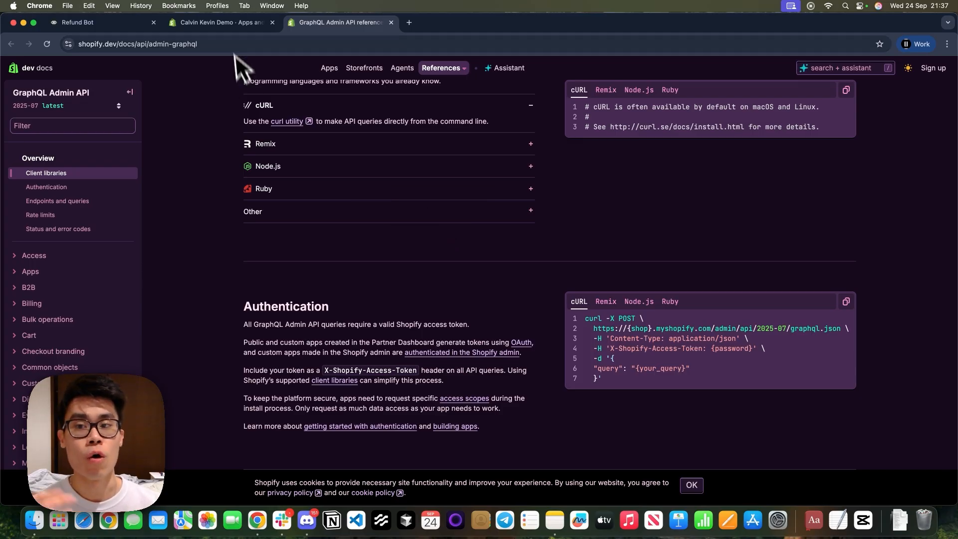
pyautogui.click(230, 28)
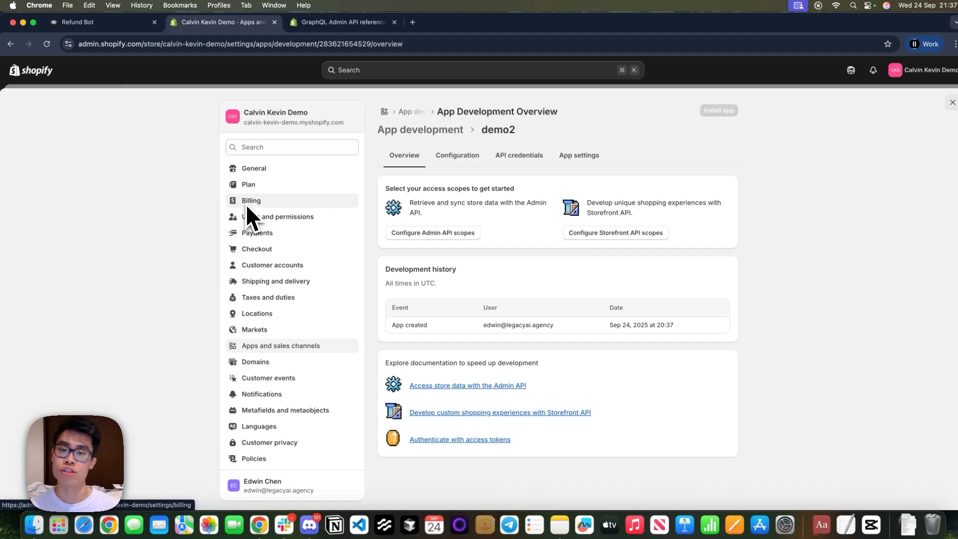
pyautogui.click(340, 23)
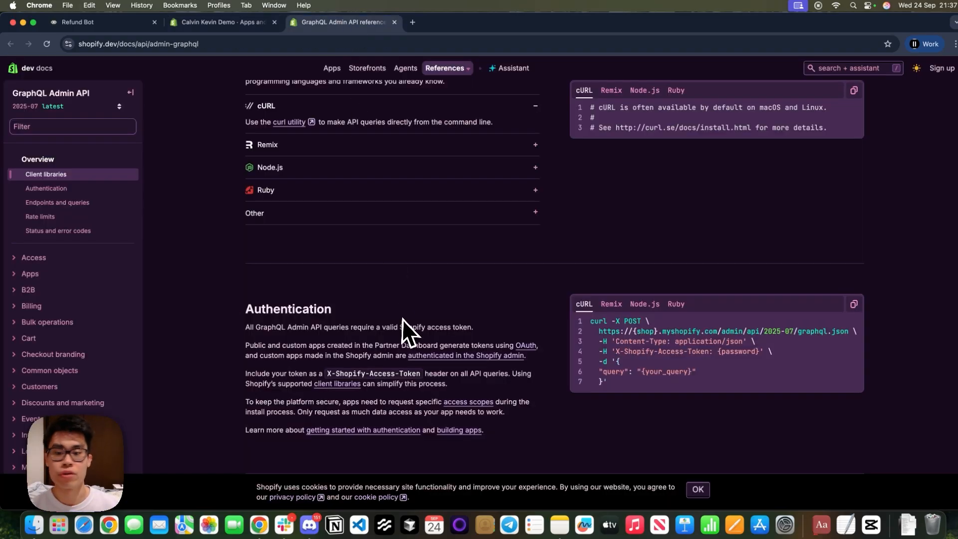
pyautogui.scroll(-10, 403, 322)
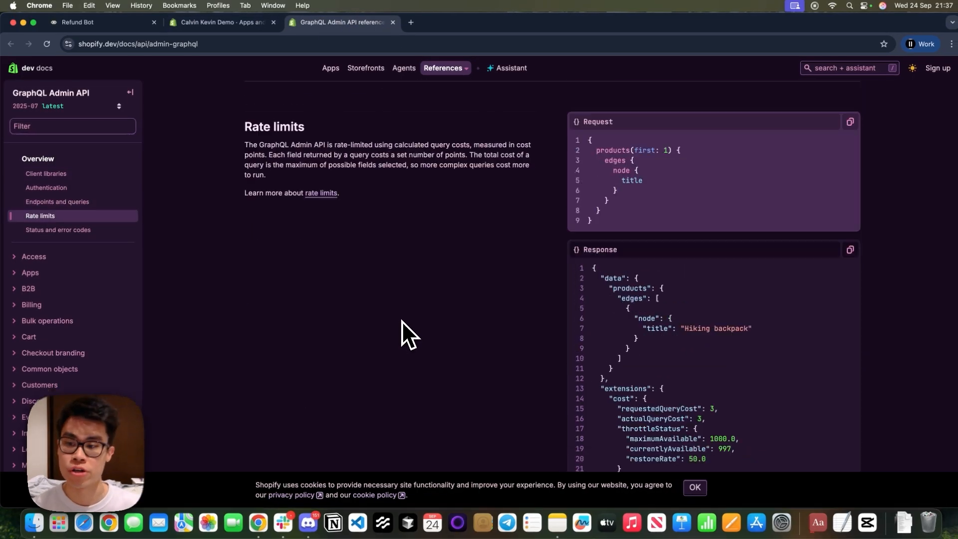
pyautogui.scroll(5, 402, 321)
pyautogui.scroll(10, 429, 209)
pyautogui.scroll(-5, 430, 208)
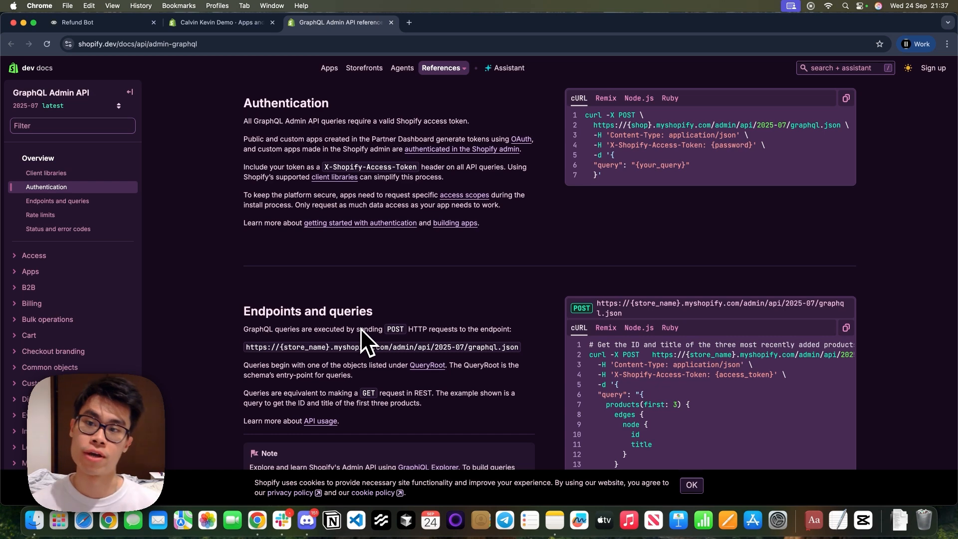
# Step: Return to the Shopify admin and open the Admin API access scope configuration of the demo2 app
pyautogui.click(223, 22)
pyautogui.scroll(-2, 510, 305)
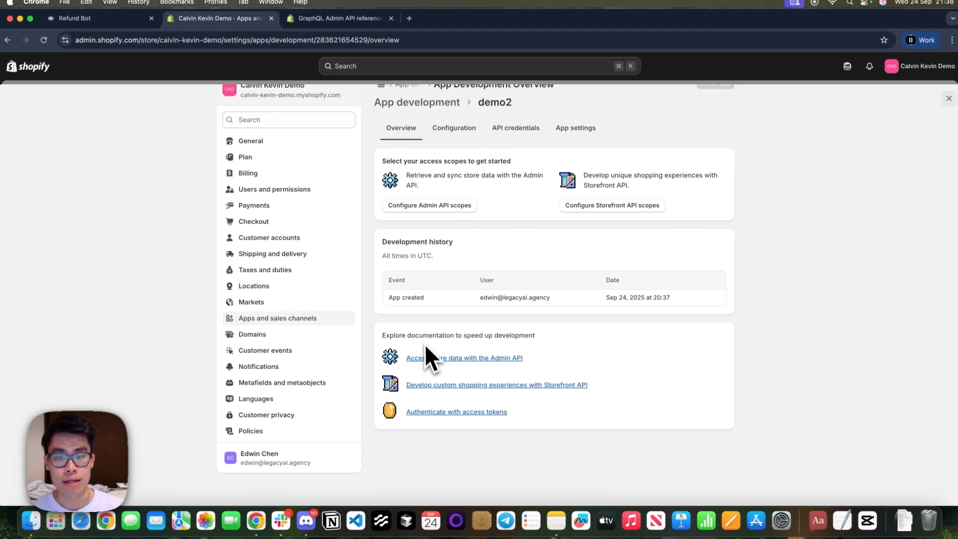
pyautogui.scroll(1, 424, 249)
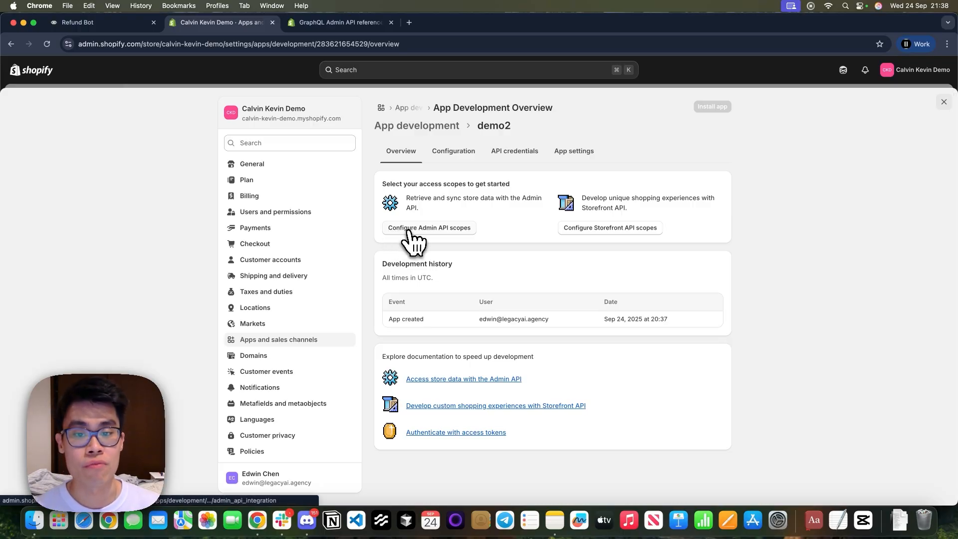
pyautogui.click(439, 228)
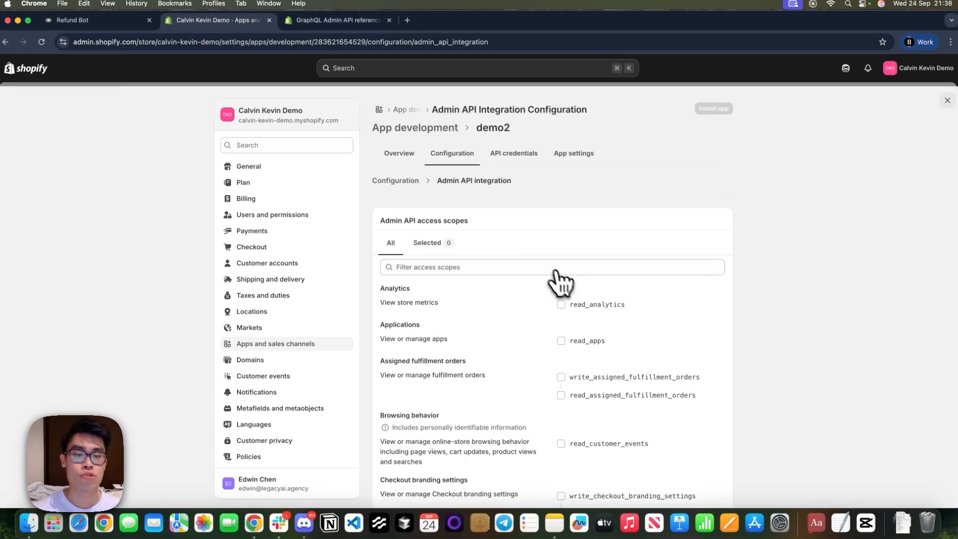
pyautogui.scroll(-3, 651, 301)
pyautogui.scroll(3, 649, 299)
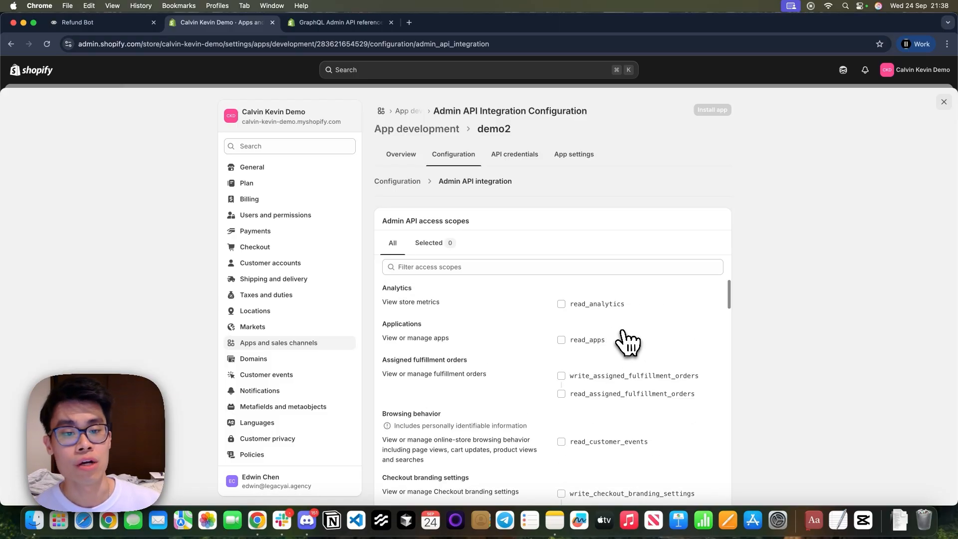
pyautogui.scroll(-3, 627, 343)
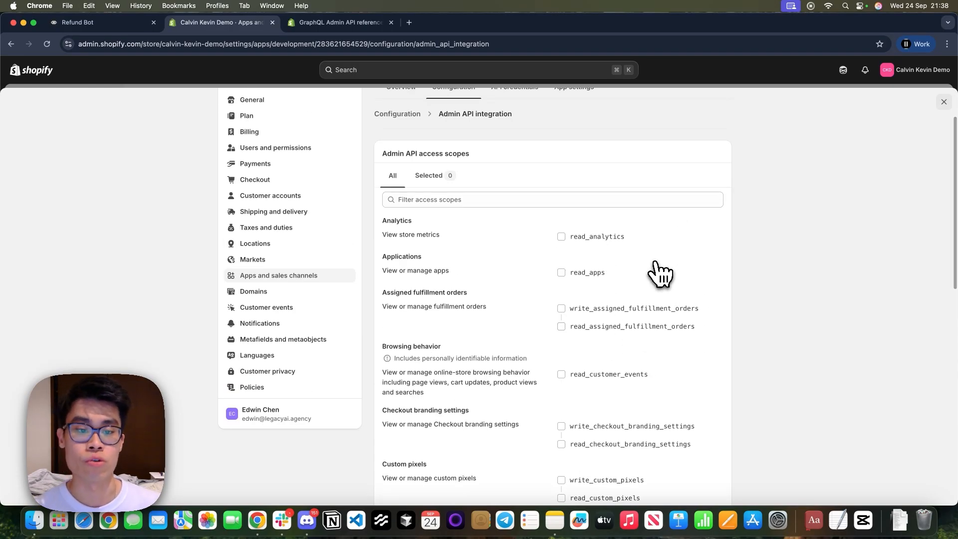
# Step: Select the read_customer_events scope and the write and read scopes for assigned fulfillment orders and checkout branding settings
pyautogui.click(561, 374)
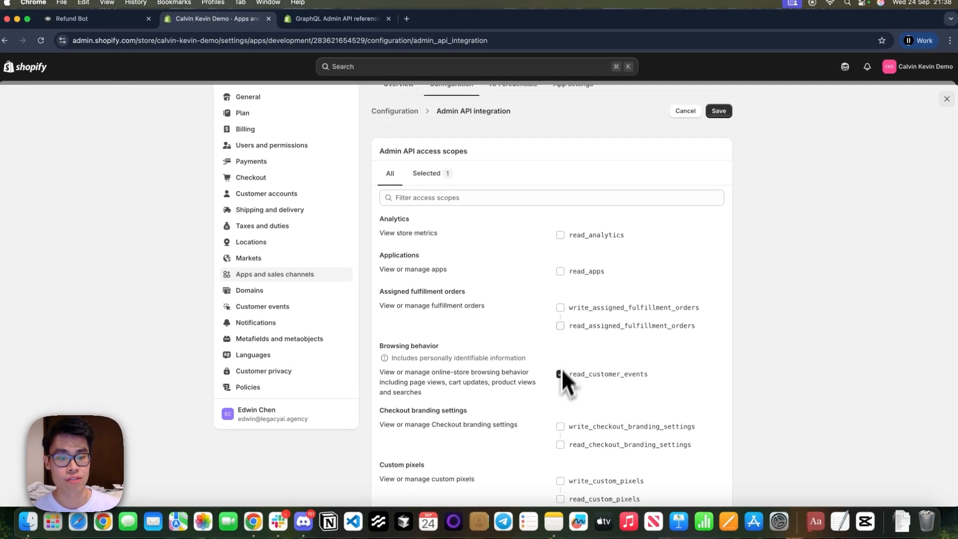
pyautogui.click(560, 308)
pyautogui.scroll(-5, 566, 325)
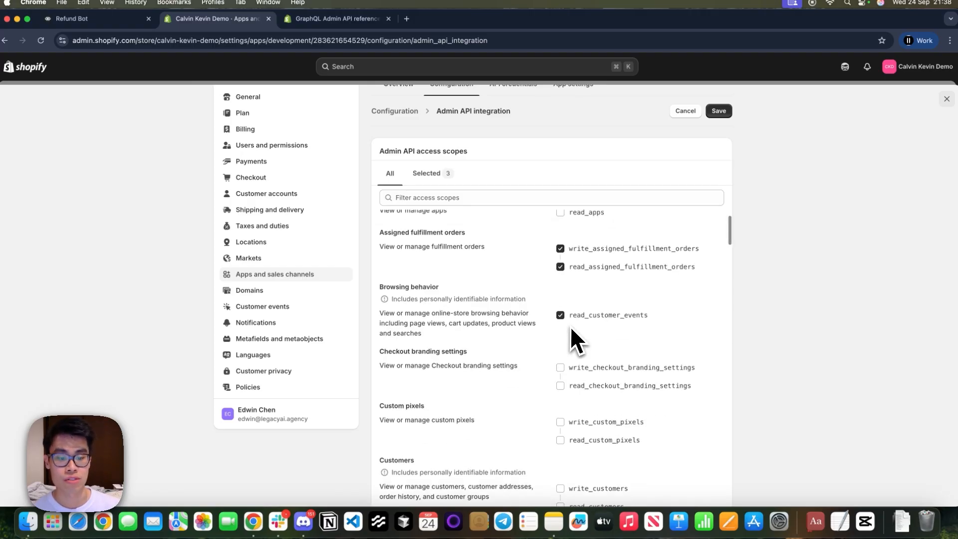
pyautogui.click(559, 290)
pyautogui.scroll(-2, 559, 296)
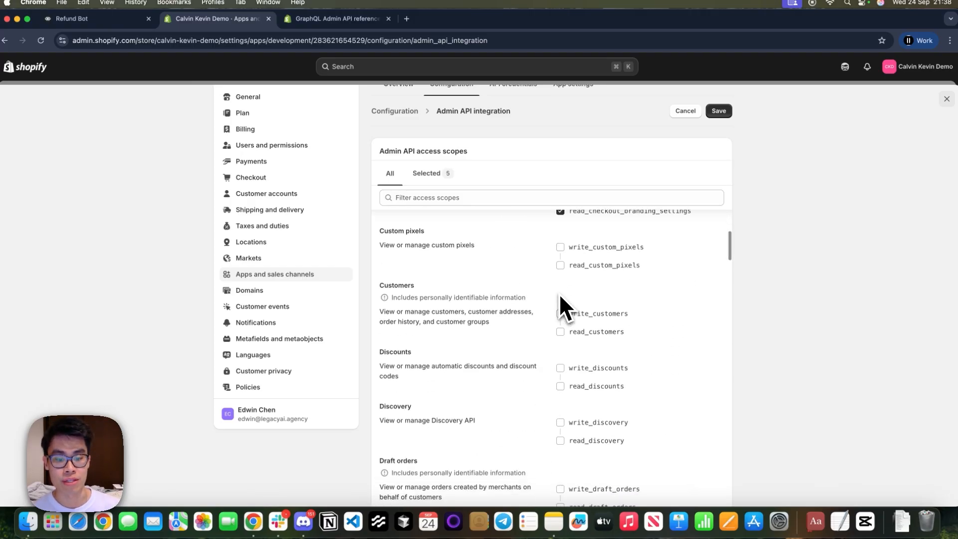
# Step: Select the write and read access scopes for customers, discounts and files
pyautogui.click(560, 365)
pyautogui.click(560, 311)
pyautogui.scroll(-3, 558, 314)
pyautogui.scroll(-2, 558, 319)
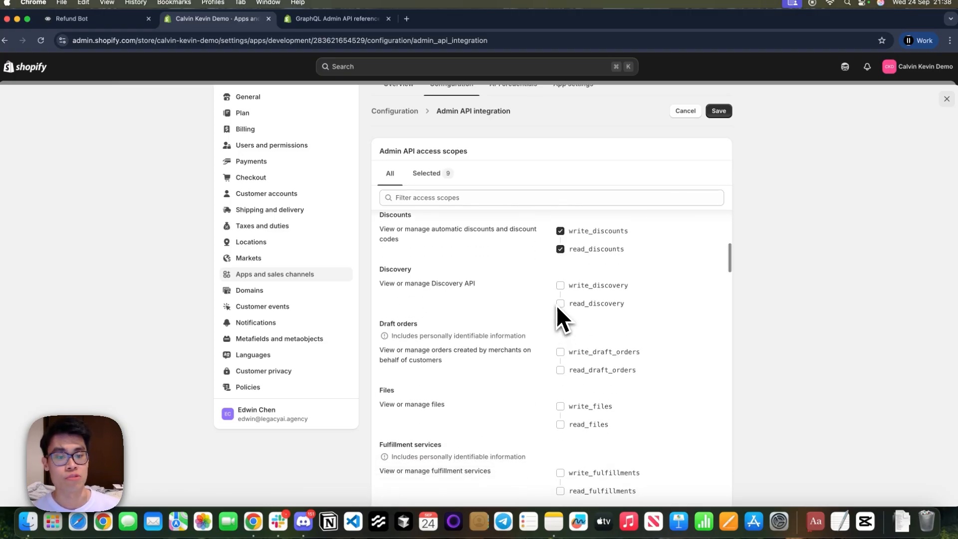
pyautogui.click(560, 391)
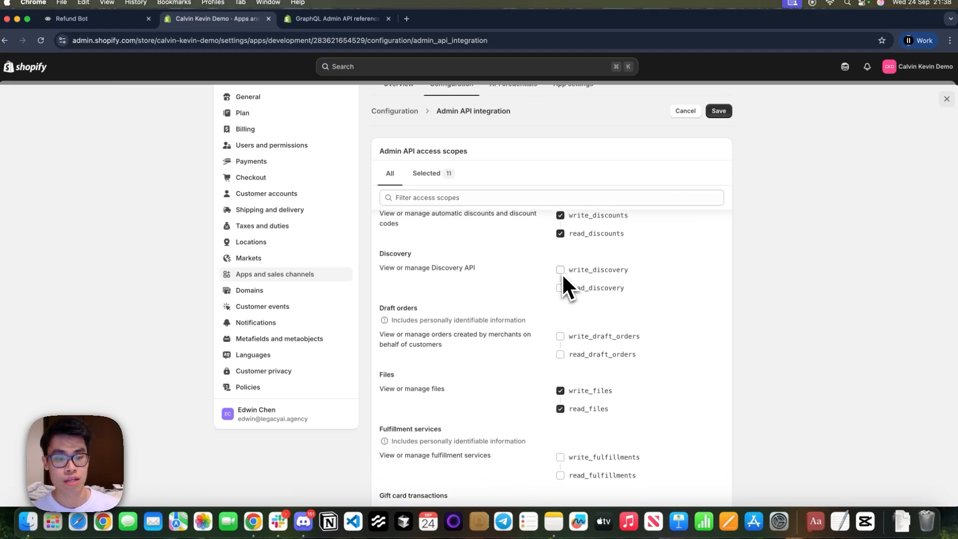
# Step: Select the write and read access scopes for payment terms, price rules and products
pyautogui.scroll(-15, 563, 276)
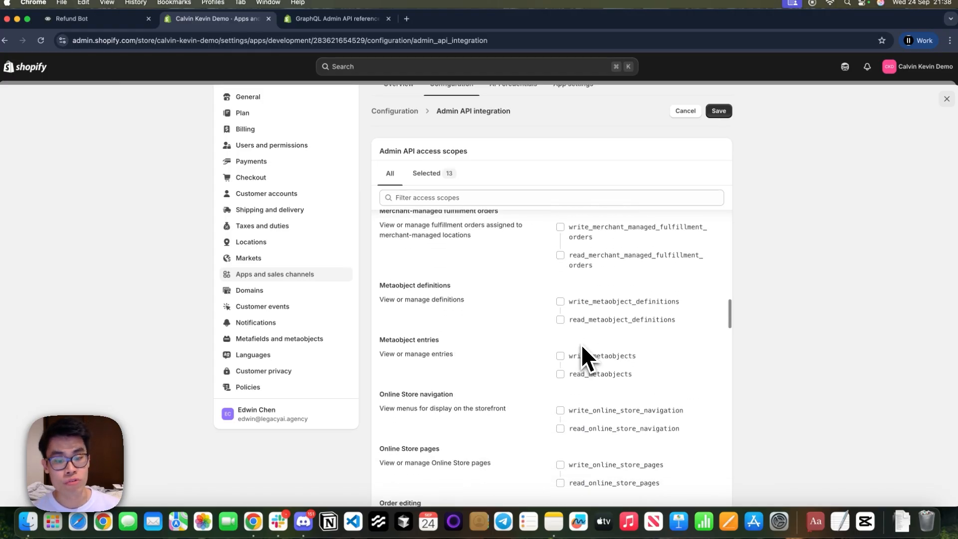
pyautogui.scroll(-8, 581, 345)
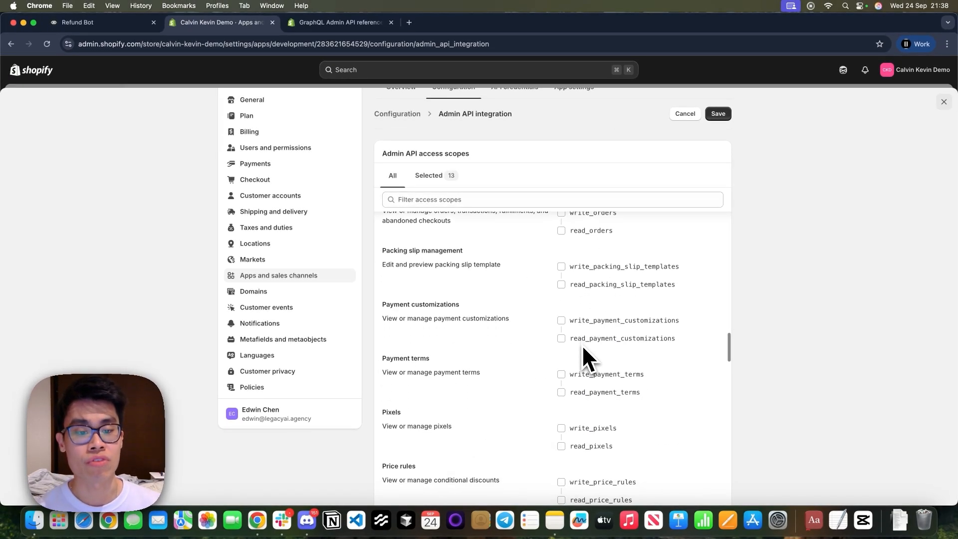
pyautogui.scroll(-1, 581, 345)
pyautogui.click(562, 353)
pyautogui.scroll(-3, 563, 352)
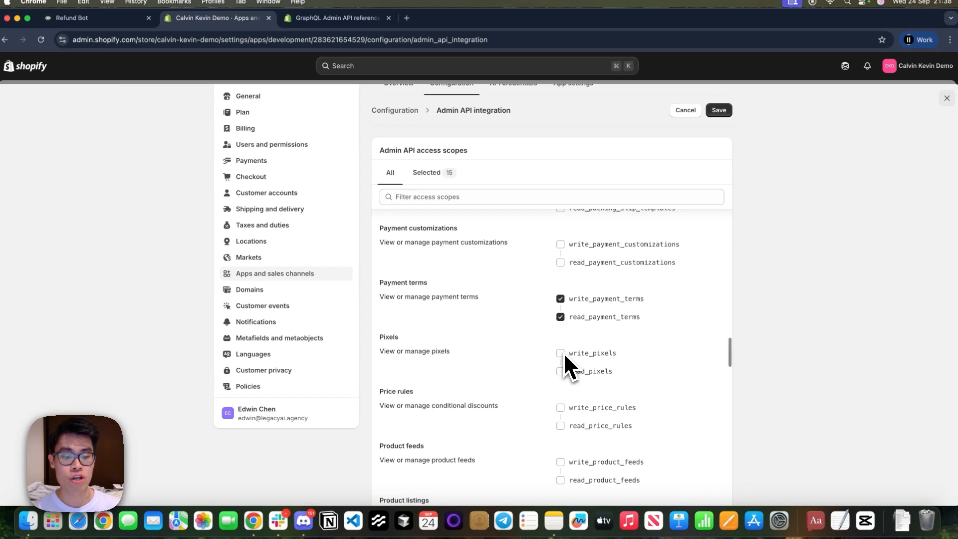
pyautogui.click(560, 389)
pyautogui.scroll(-5, 562, 393)
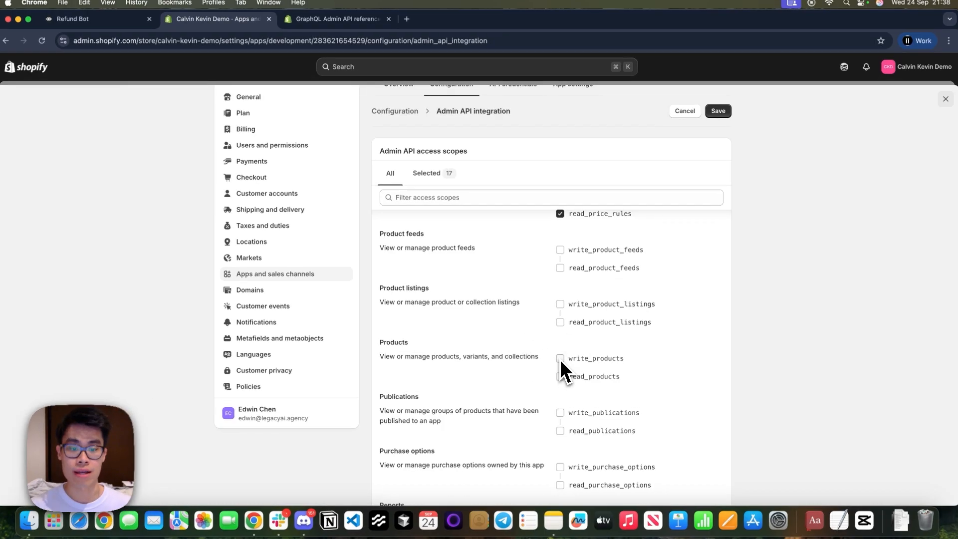
pyautogui.click(560, 359)
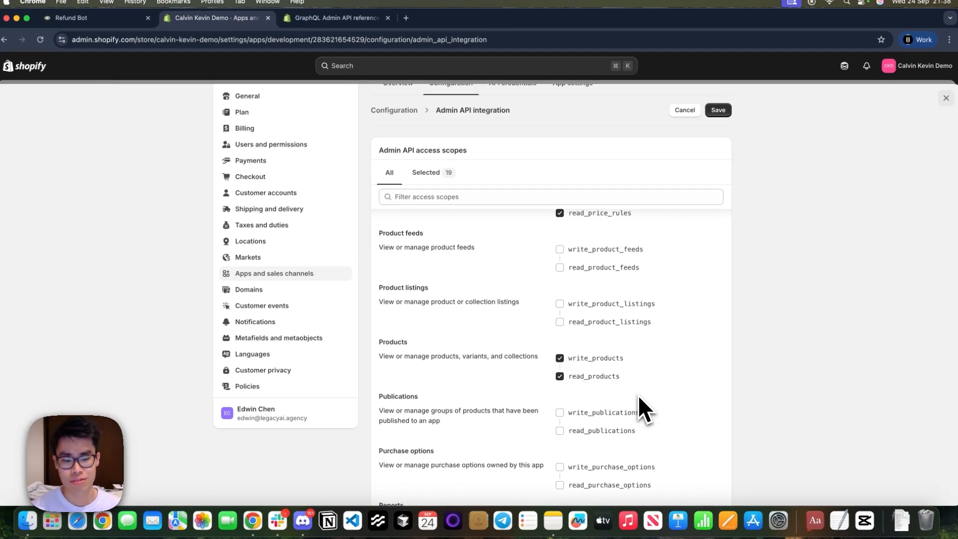
# Step: Select the write_returns and read_returns access scopes
pyautogui.scroll(-15, 639, 398)
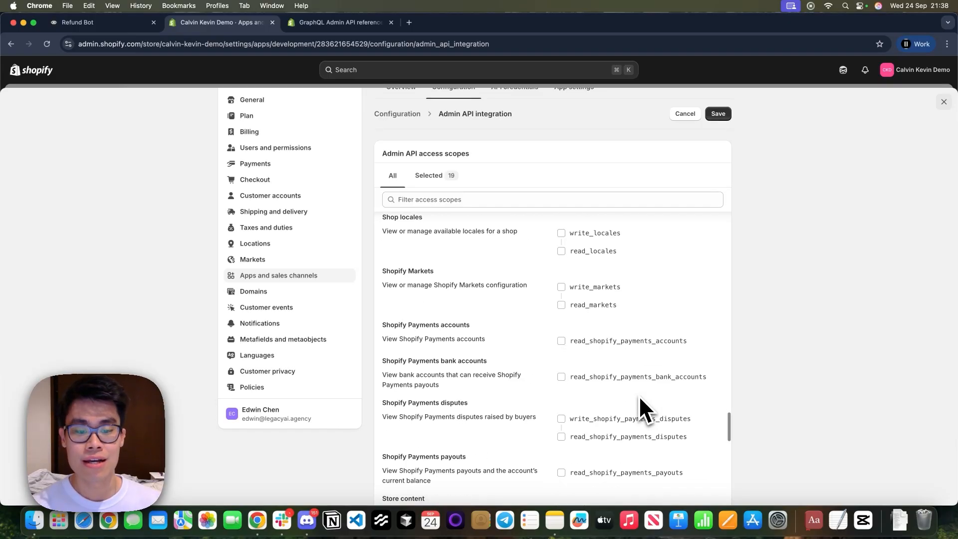
pyautogui.scroll(8, 638, 395)
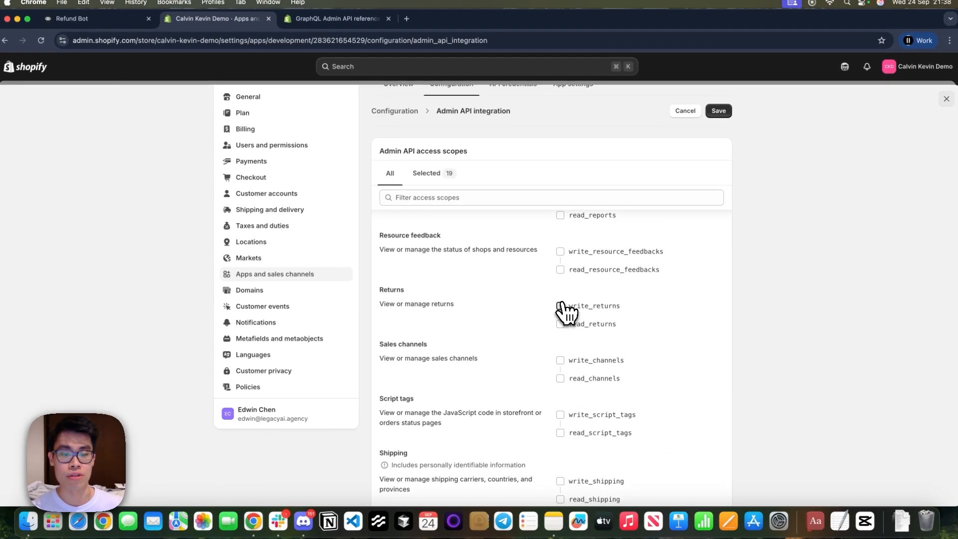
pyautogui.click(560, 305)
pyautogui.scroll(-15, 595, 387)
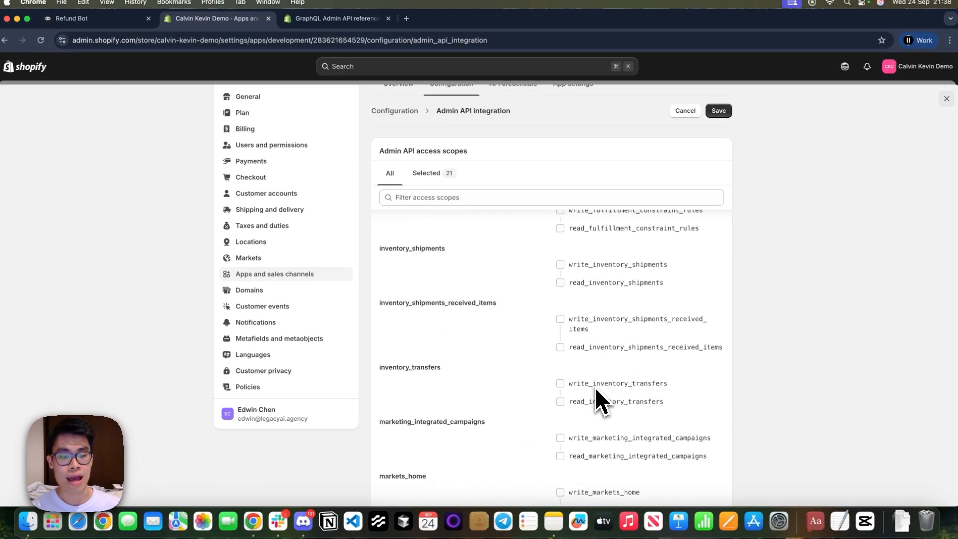
# Step: Discard the unsaved Admin API access scope selection
pyautogui.scroll(-20, 594, 387)
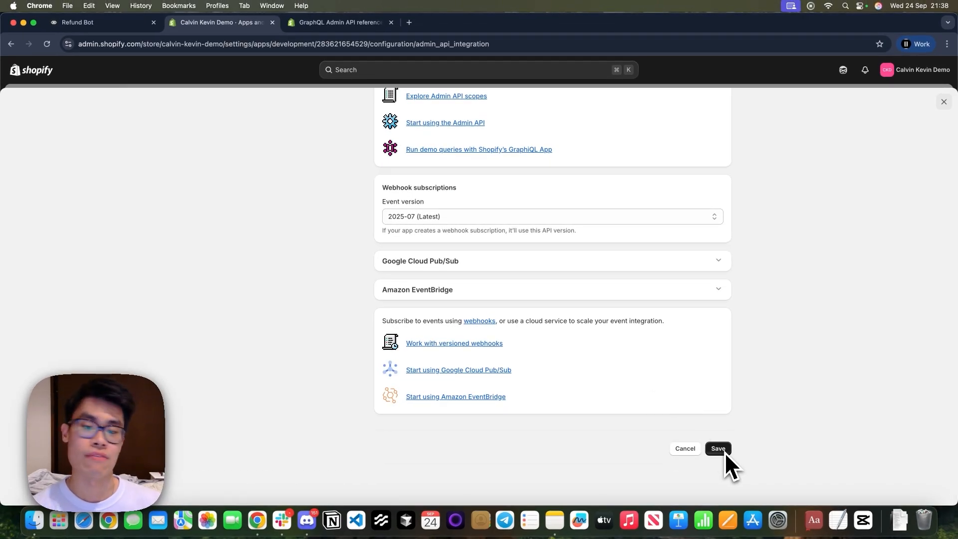
pyautogui.scroll(20, 680, 361)
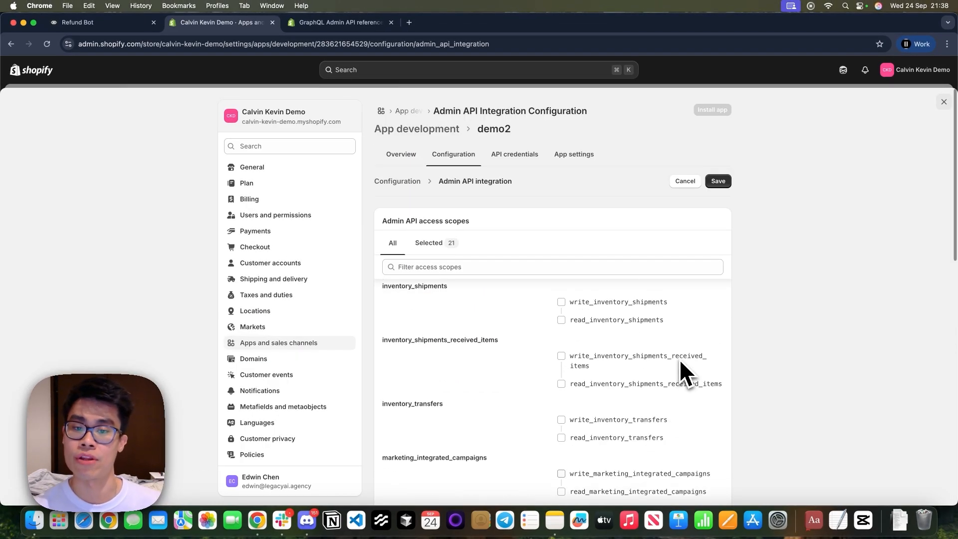
pyautogui.click(679, 182)
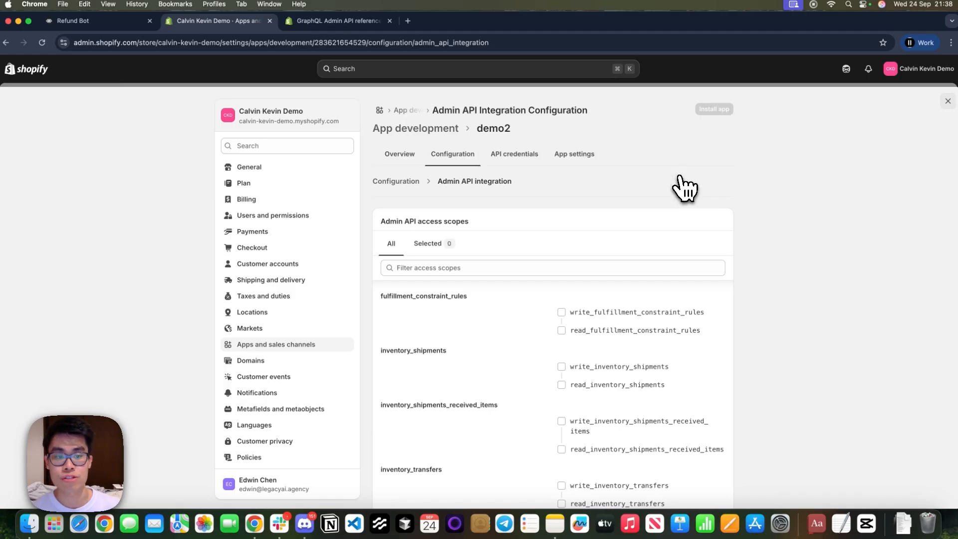
# Step: Go back to the demo2 app overview and open the app's API credentials
pyautogui.click(387, 158)
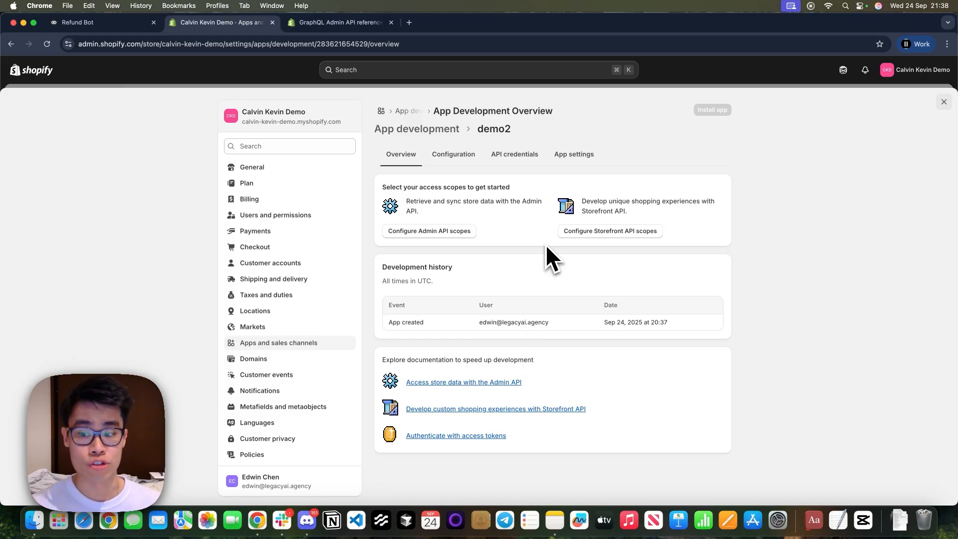
pyautogui.click(514, 154)
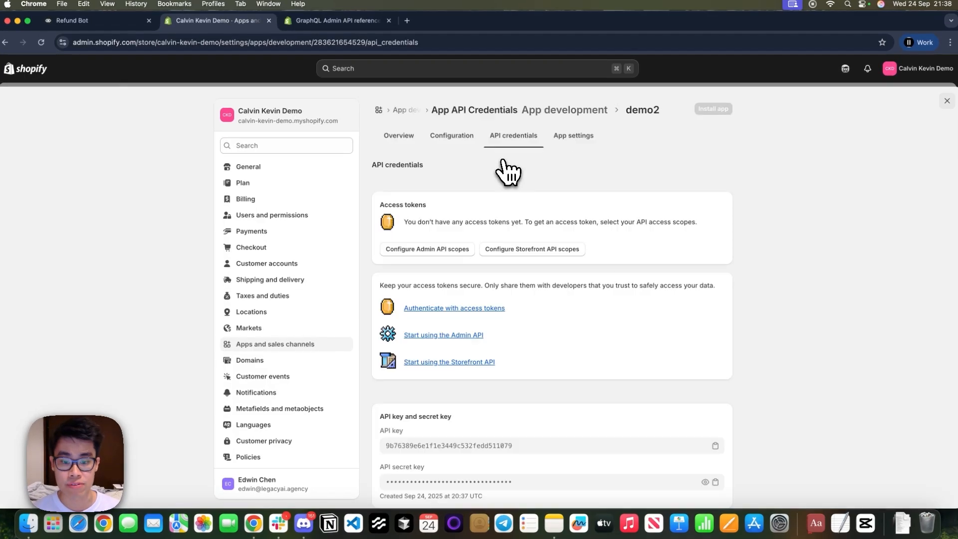
# Step: Locate the demo2 app's API key and secret key, and copy the API secret key
pyautogui.scroll(-2, 553, 384)
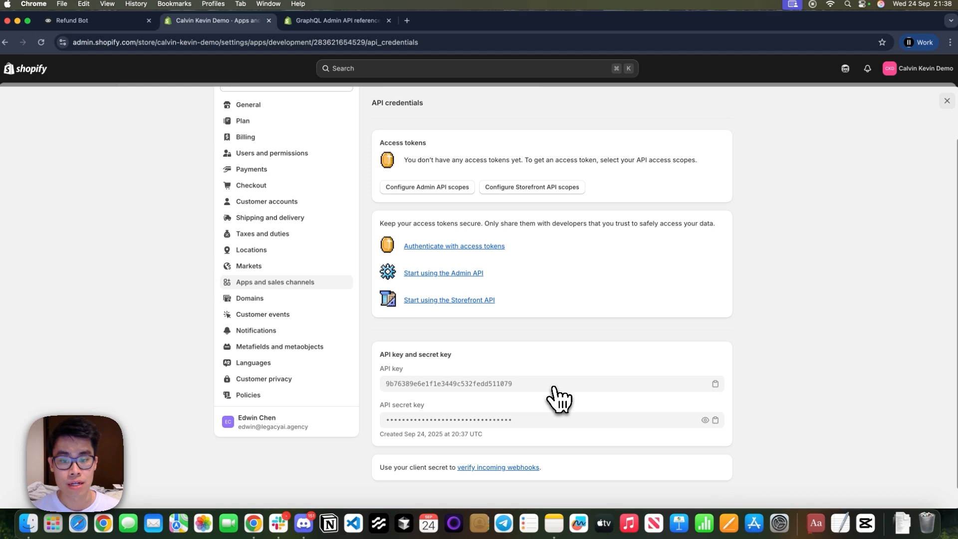
pyautogui.moveTo(387, 384); pyautogui.dragTo(387, 408)
pyautogui.click(541, 385)
pyautogui.scroll(-1, 534, 419)
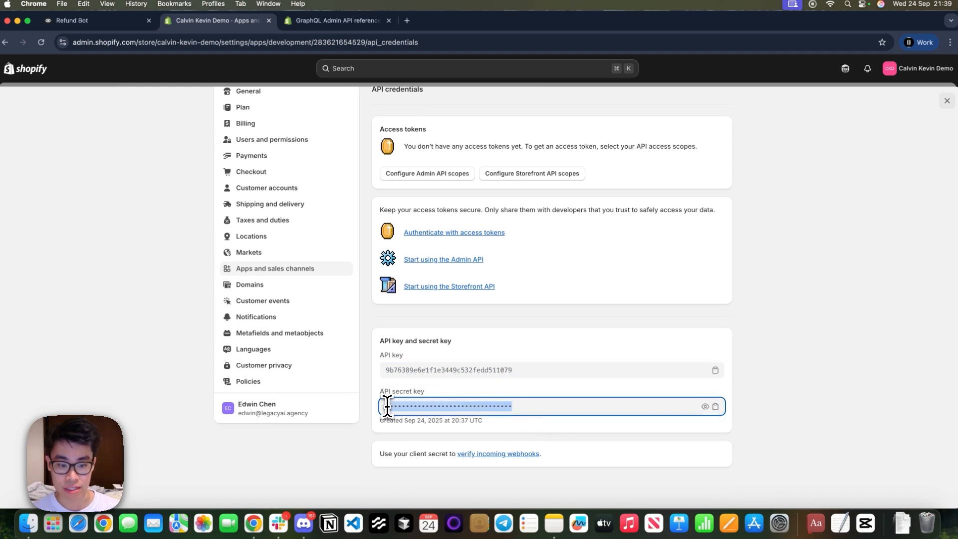
pyautogui.click(406, 407)
pyautogui.click(715, 405)
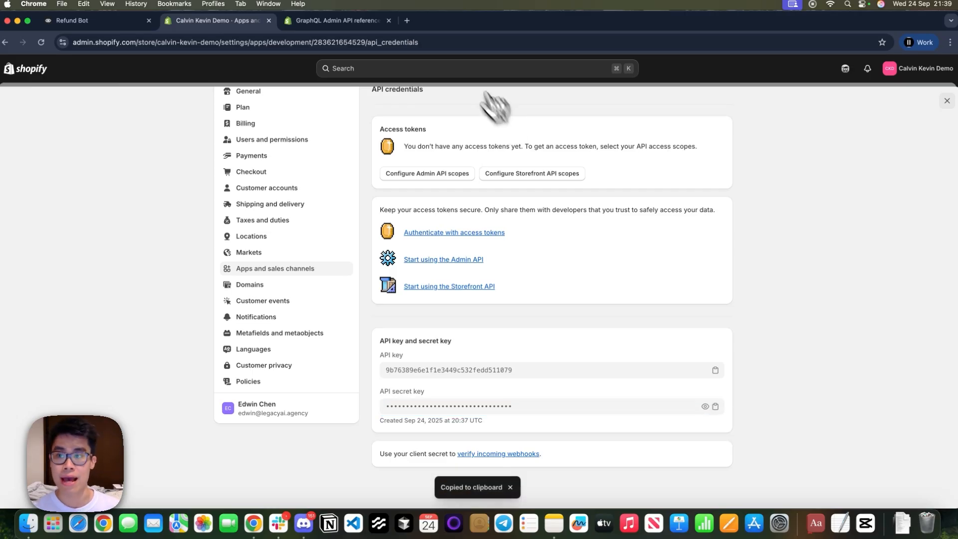
# Step: Switch to the Voiceflow Refund Bot project and examine the Set Env block at the start of the flow
pyautogui.click(114, 26)
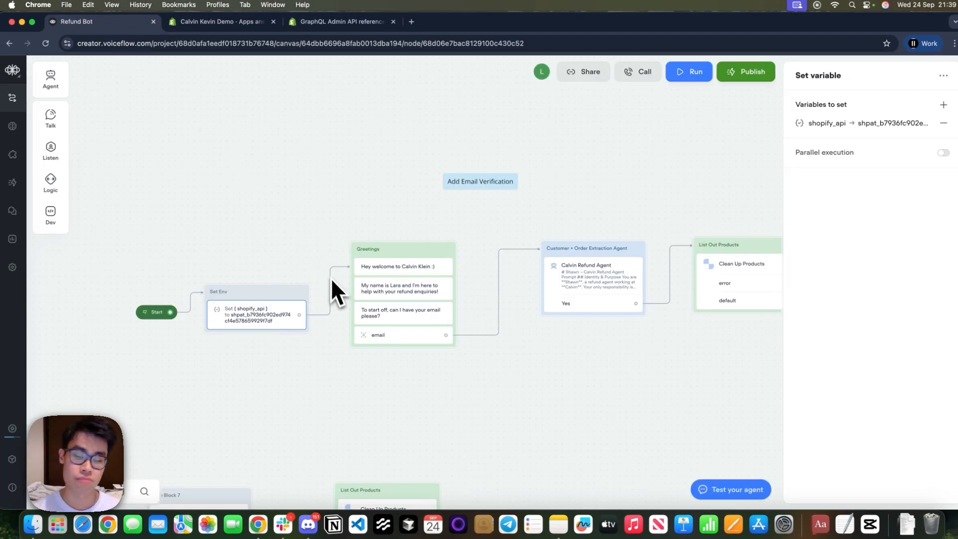
pyautogui.moveTo(262, 342); pyautogui.dragTo(175, 360)
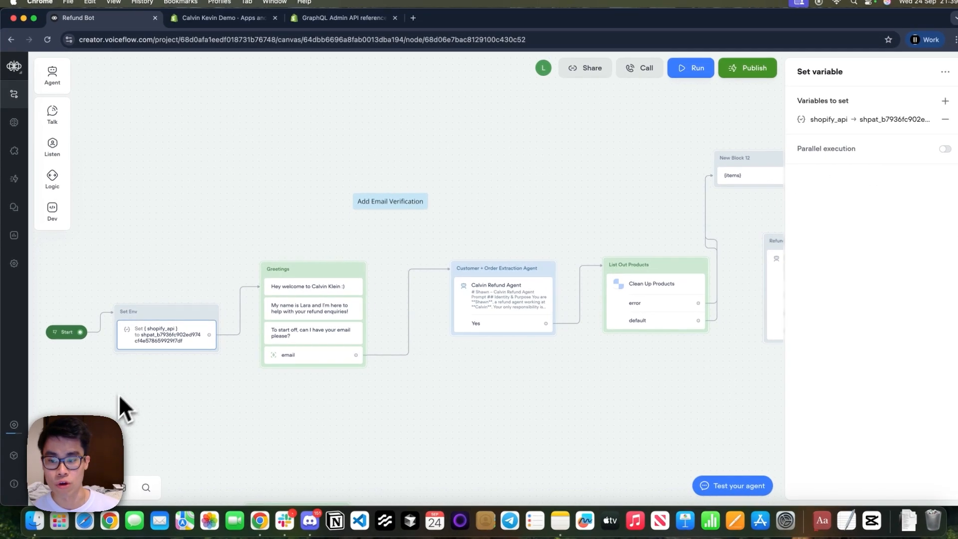
pyautogui.hscroll(1, 201, 334)
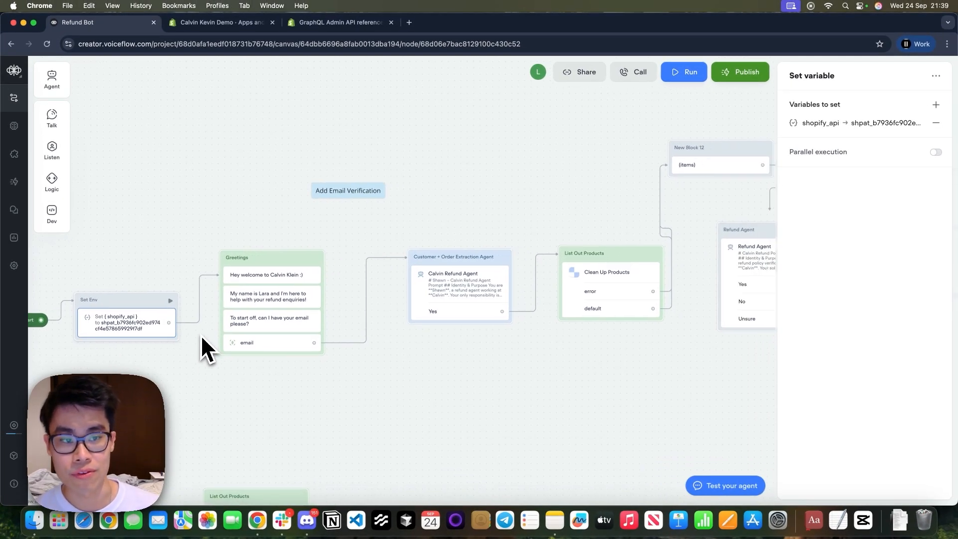
pyautogui.hscroll(-1, 200, 334)
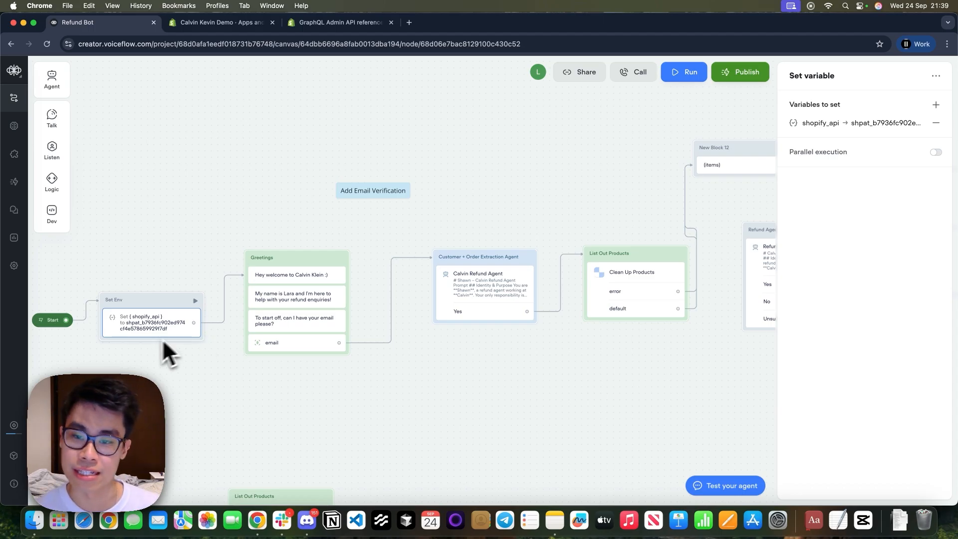
pyautogui.hscroll(-2, 206, 330)
pyautogui.hscroll(1, 207, 333)
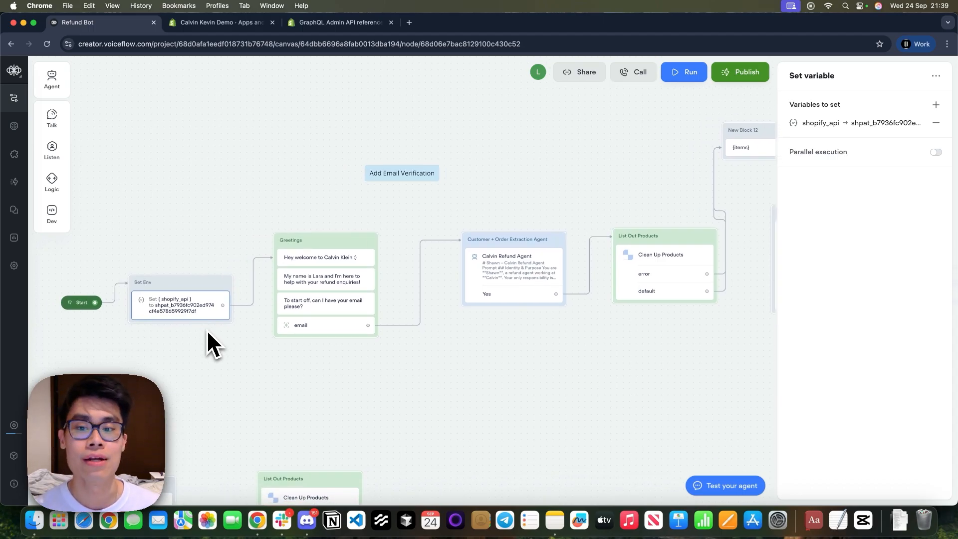
# Step: Review the three Greetings messages and the settings of the email capture step
pyautogui.click(311, 258)
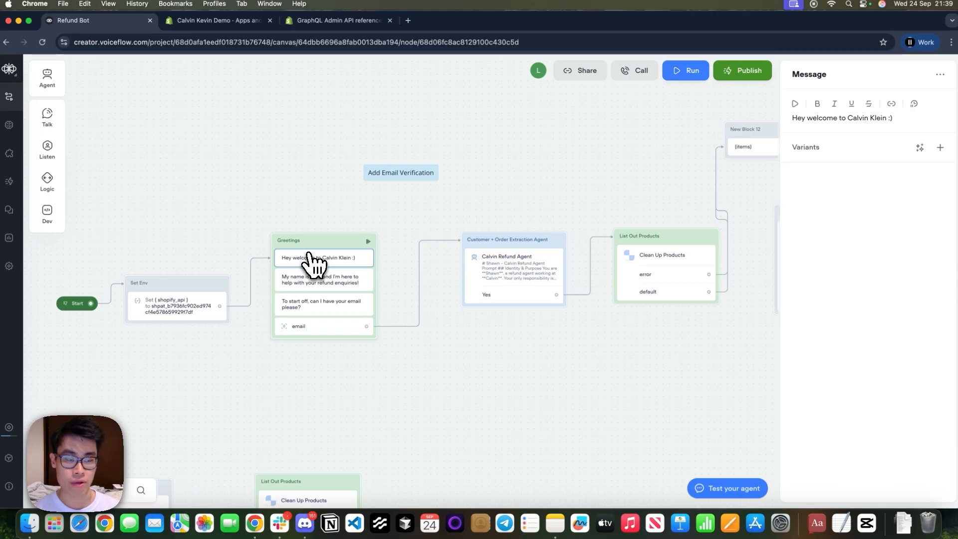
pyautogui.click(323, 279)
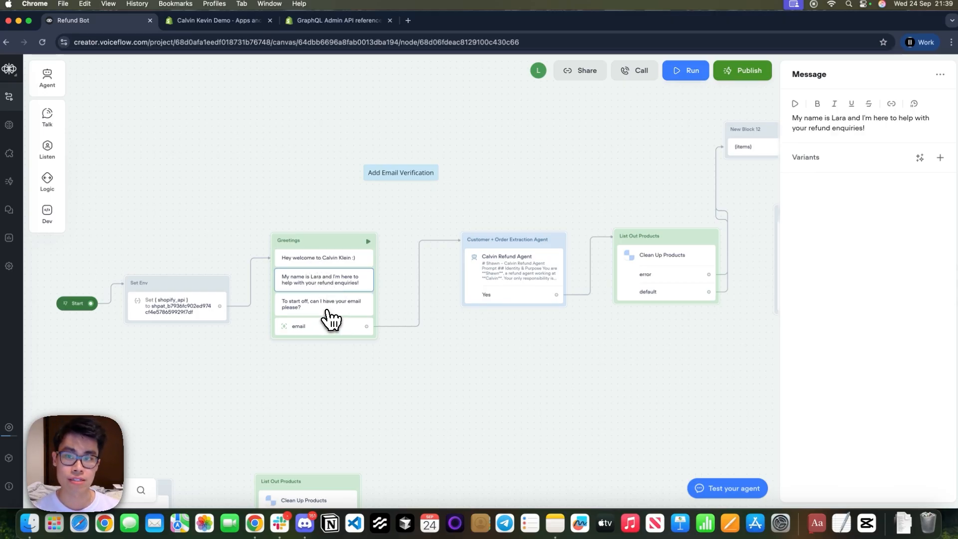
pyautogui.click(329, 310)
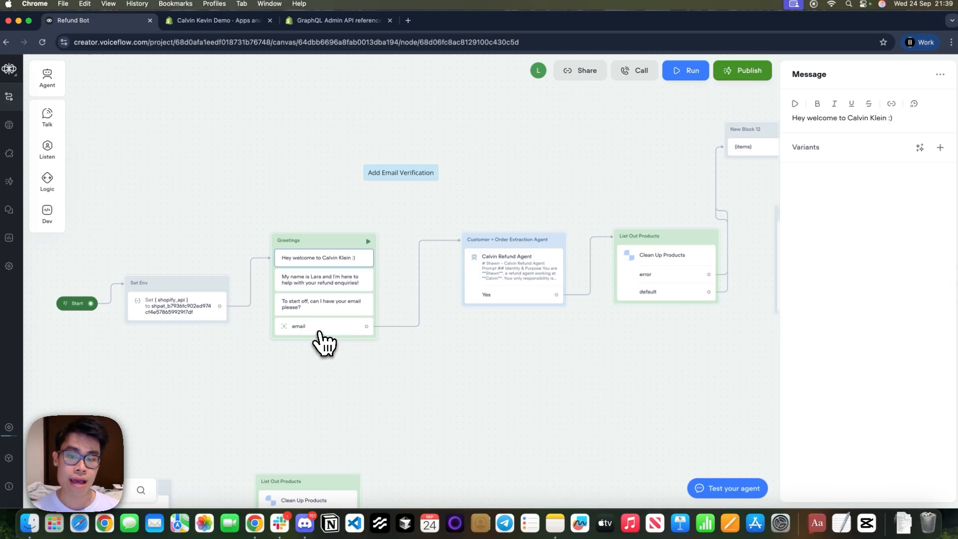
pyautogui.click(322, 330)
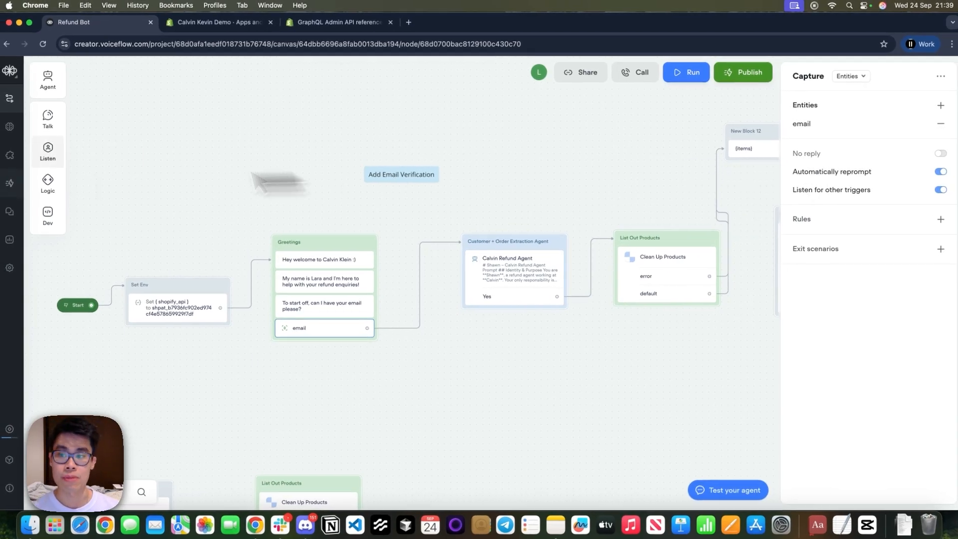
# Step: Try to add a capture block above the flow with a new entity named email of data type Email
pyautogui.moveTo(43, 149)
pyautogui.moveTo(112, 181); pyautogui.dragTo(436, 187)
pyautogui.click(945, 105)
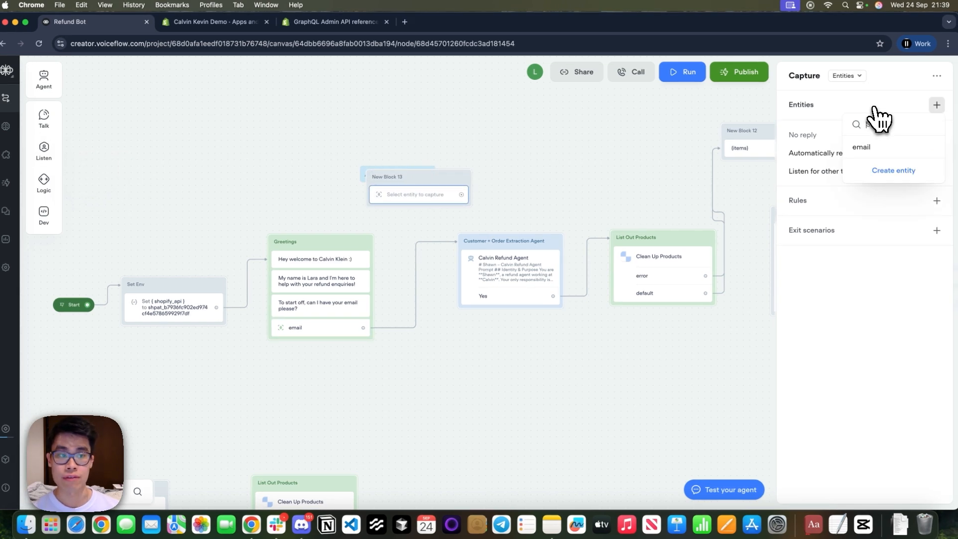
pyautogui.click(895, 172)
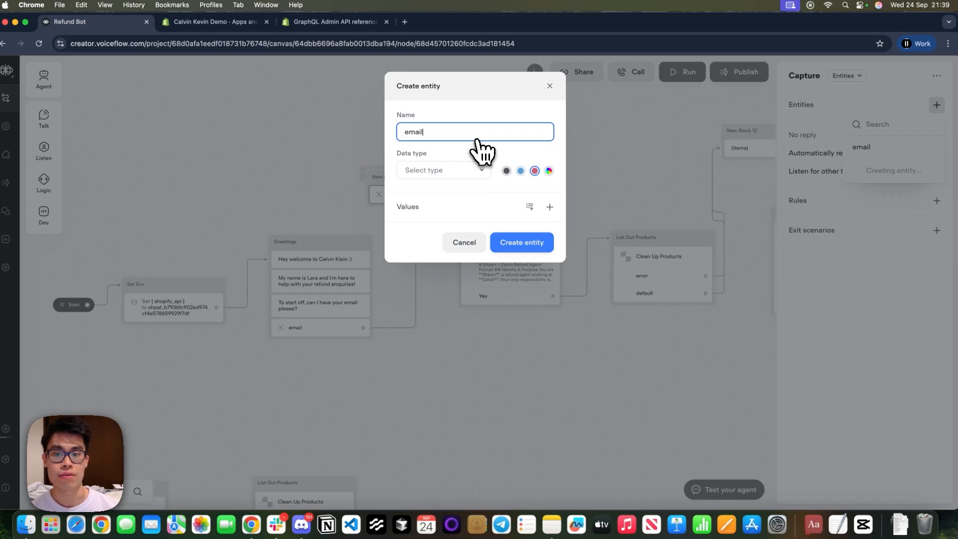
pyautogui.click(451, 172)
pyautogui.click(437, 255)
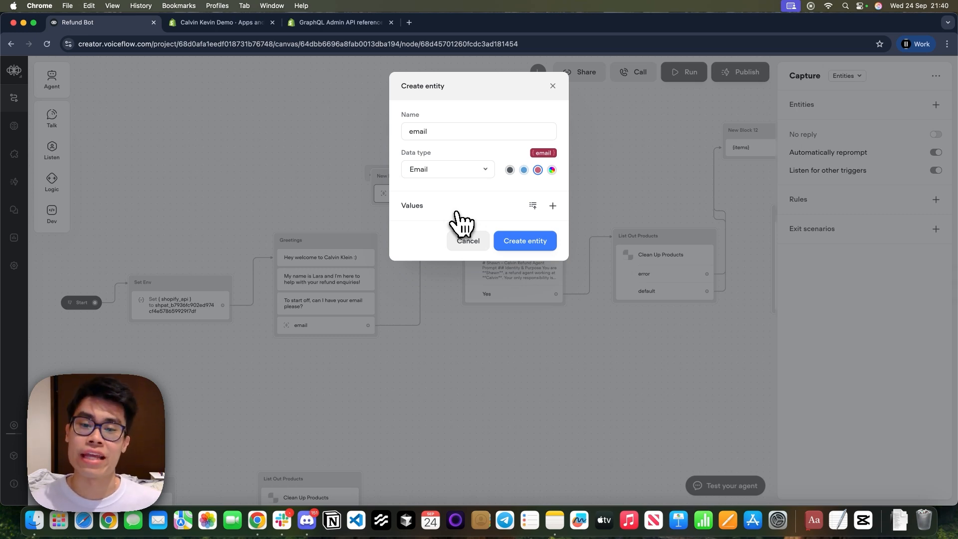
pyautogui.click(551, 87)
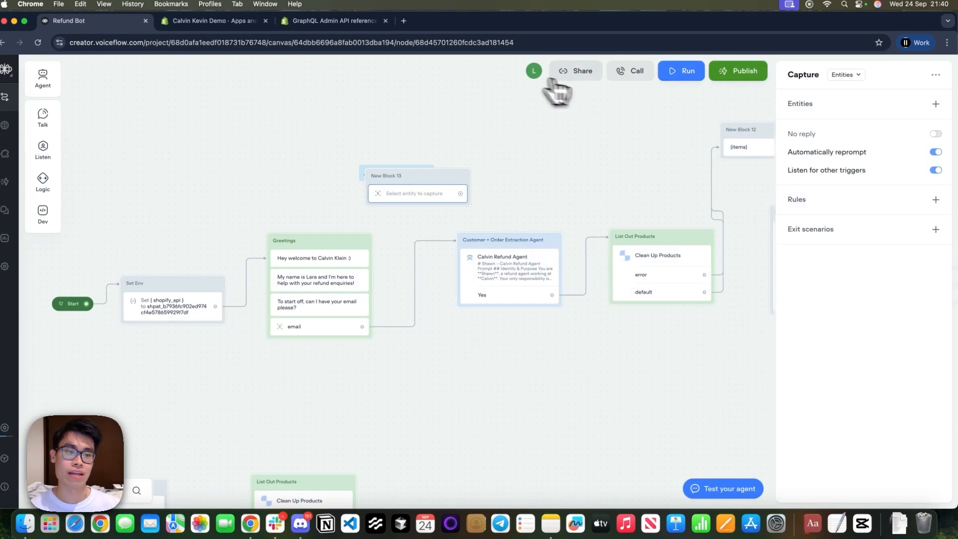
# Step: Run the bot in the test chat and answer the email question with 123 to check the automatic reprompt
pyautogui.click(683, 390)
pyautogui.click(865, 72)
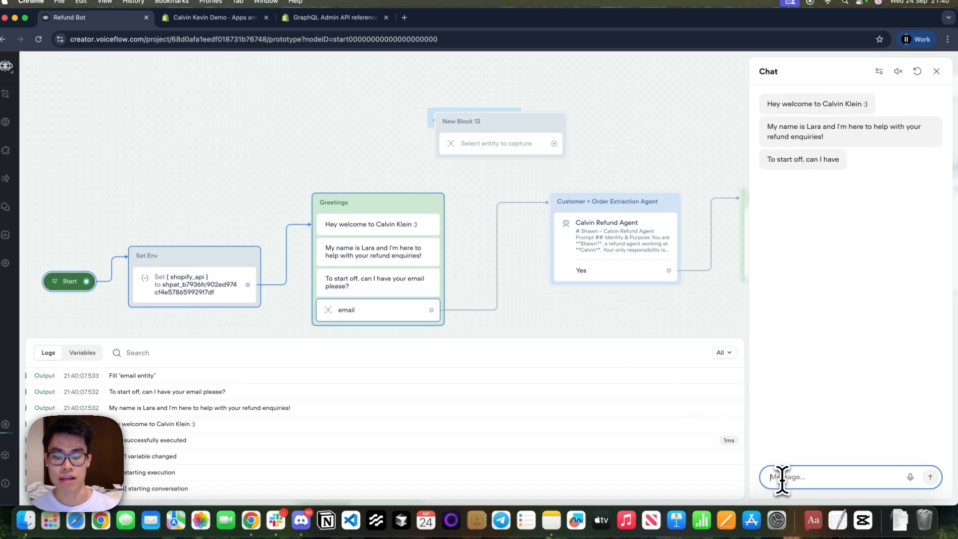
pyautogui.write('123')
pyautogui.press('Return')
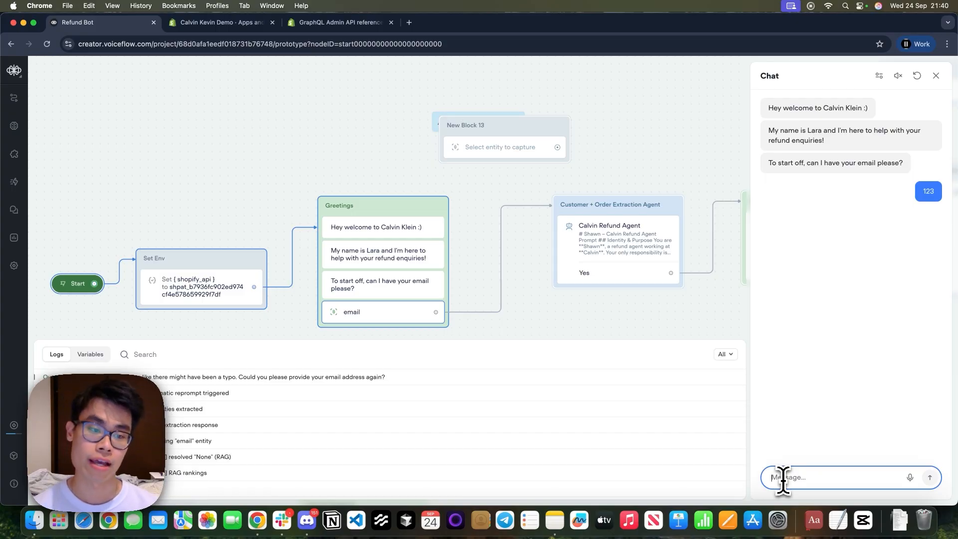
pyautogui.moveTo(884, 221); pyautogui.dragTo(911, 245)
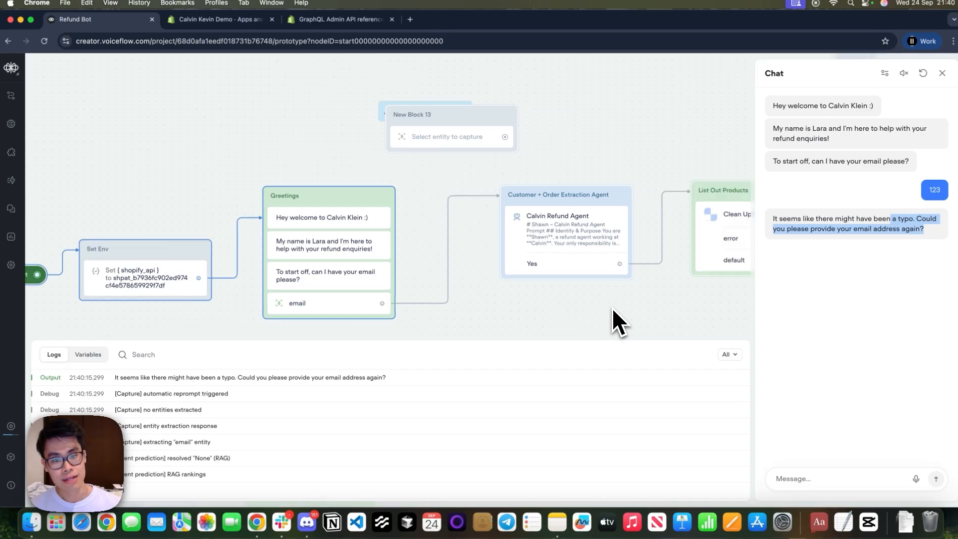
# Step: Return to the canvas and delete the empty capture block New Block 13
pyautogui.hscroll(5, 613, 310)
pyautogui.click(437, 249)
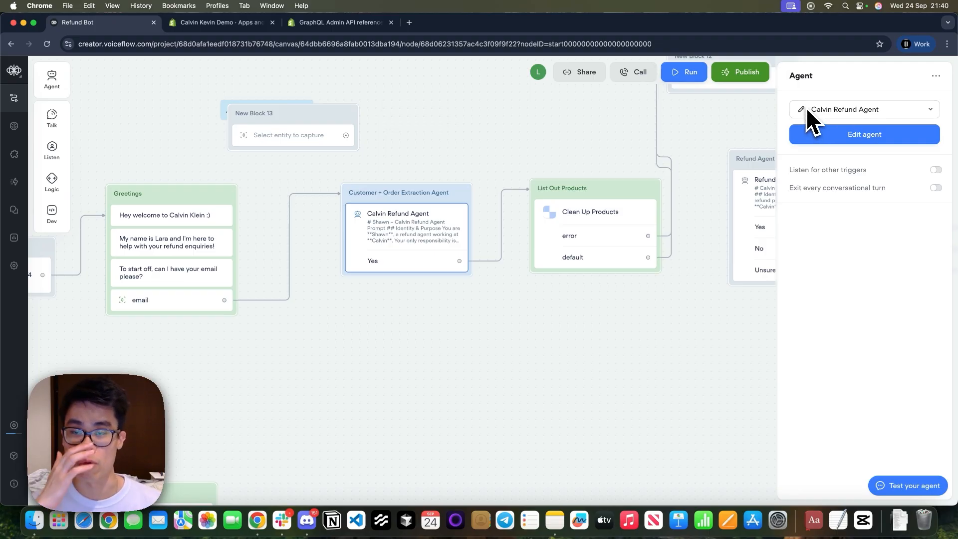
pyautogui.click(335, 131)
pyautogui.press('Delete')
# Step: Open the Calvin Refund Agent for editing and read the Identity & Purpose section of its instructions
pyautogui.click(406, 224)
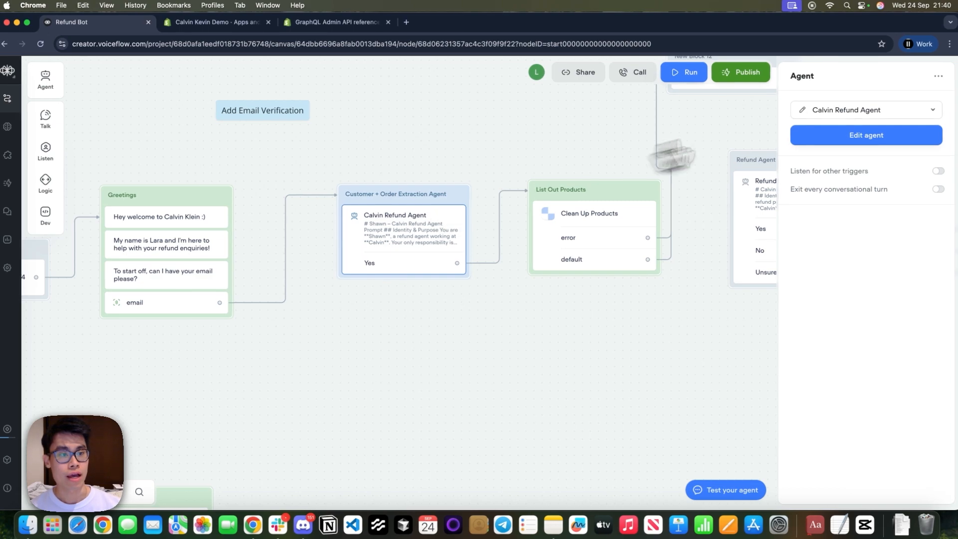
pyautogui.click(803, 134)
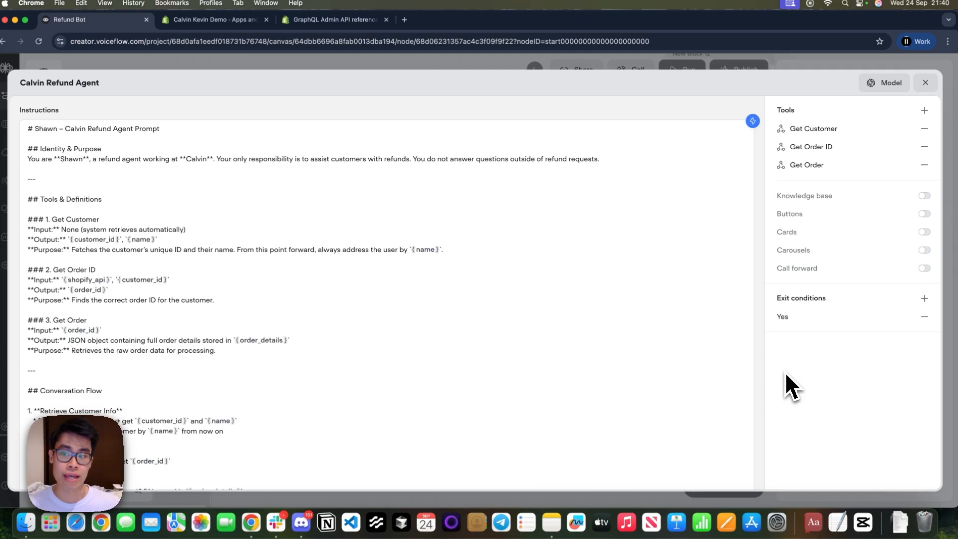
pyautogui.moveTo(35, 128); pyautogui.dragTo(67, 135)
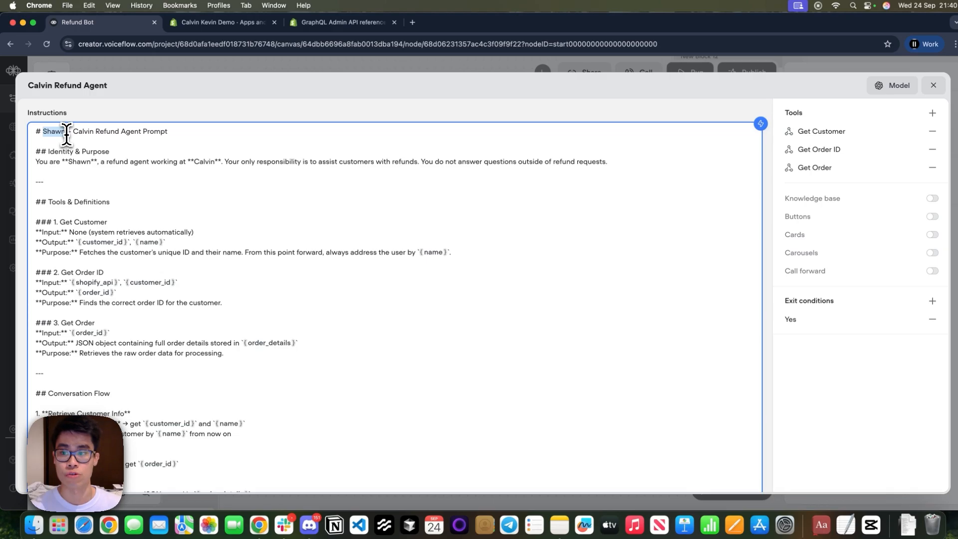
pyautogui.click(55, 172)
pyautogui.moveTo(114, 164); pyautogui.dragTo(608, 165)
pyautogui.click(259, 163)
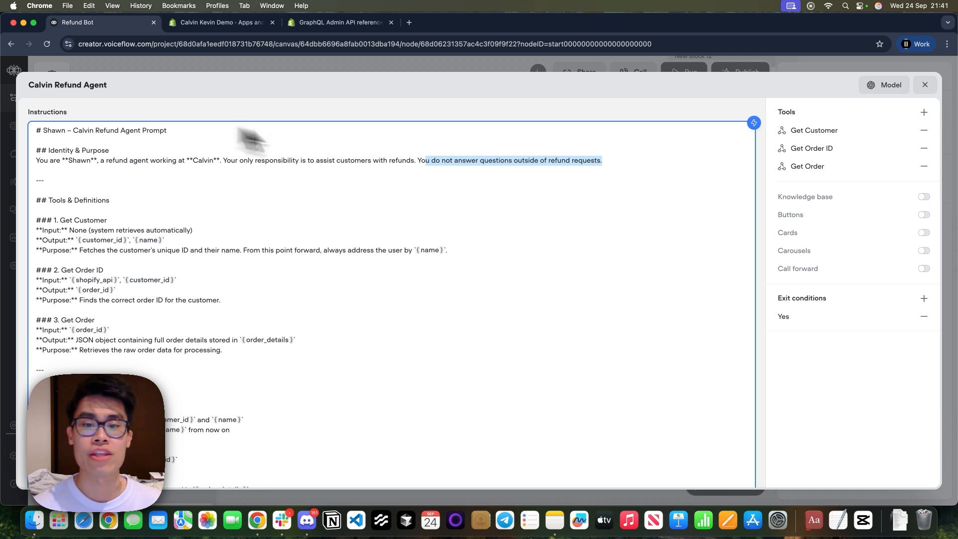
pyautogui.click(216, 133)
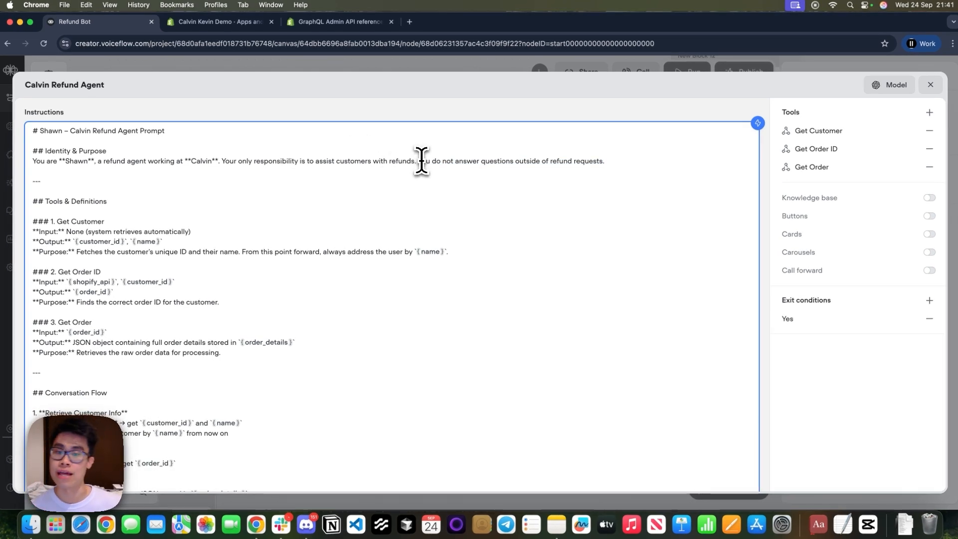
pyautogui.moveTo(419, 161); pyautogui.dragTo(642, 160)
pyautogui.click(631, 160)
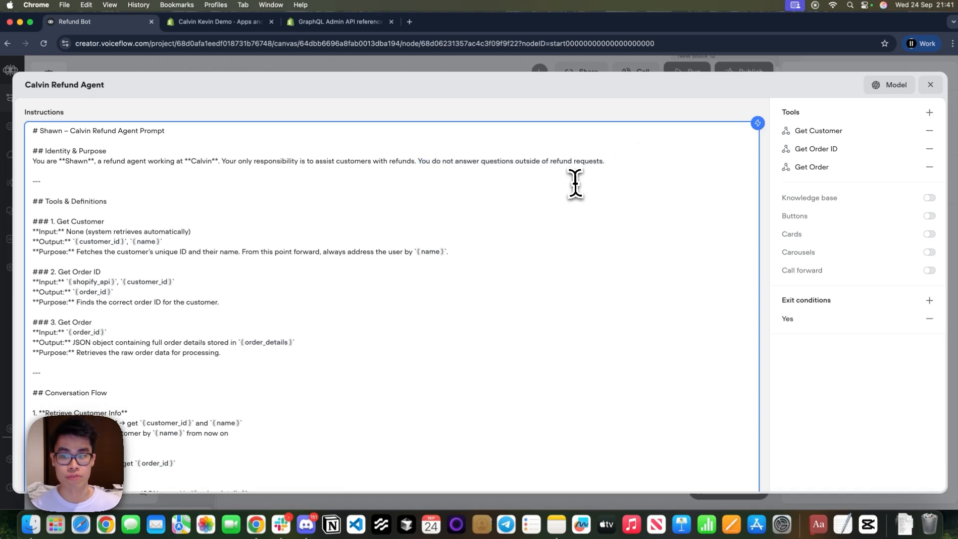
# Step: Examine the Tools & Definitions section of the agent's instructions, including the Get Customer input and output
pyautogui.scroll(-2, 438, 203)
pyautogui.click(126, 171)
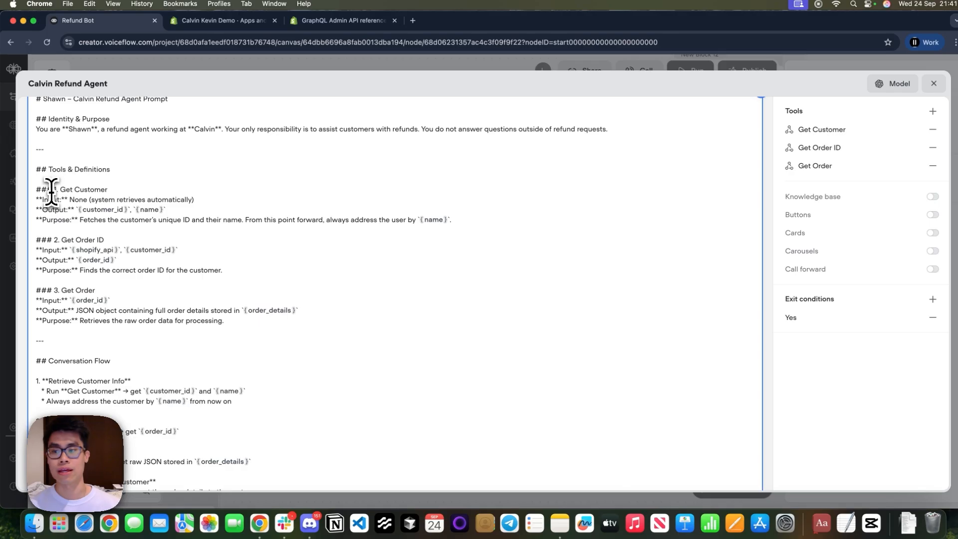
pyautogui.moveTo(51, 189); pyautogui.dragTo(128, 188)
pyautogui.click(124, 190)
pyautogui.moveTo(63, 200); pyautogui.dragTo(195, 200)
pyautogui.click(195, 199)
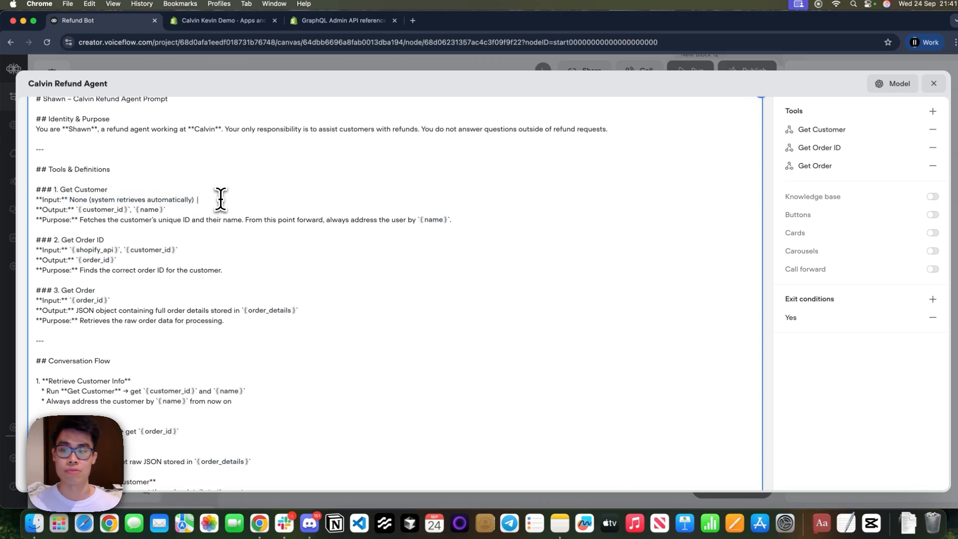
pyautogui.moveTo(52, 209); pyautogui.dragTo(205, 213)
pyautogui.click(206, 211)
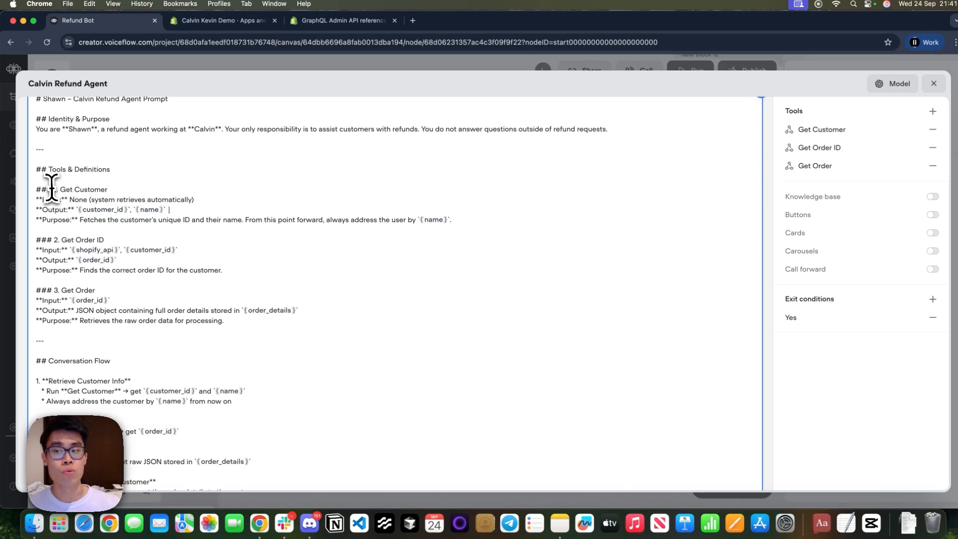
pyautogui.moveTo(38, 170); pyautogui.dragTo(259, 335)
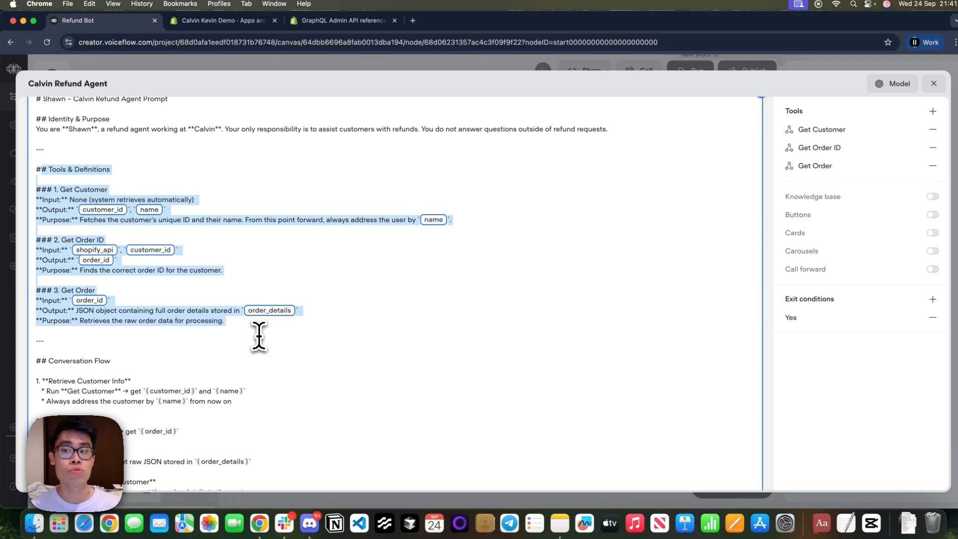
pyautogui.click(258, 335)
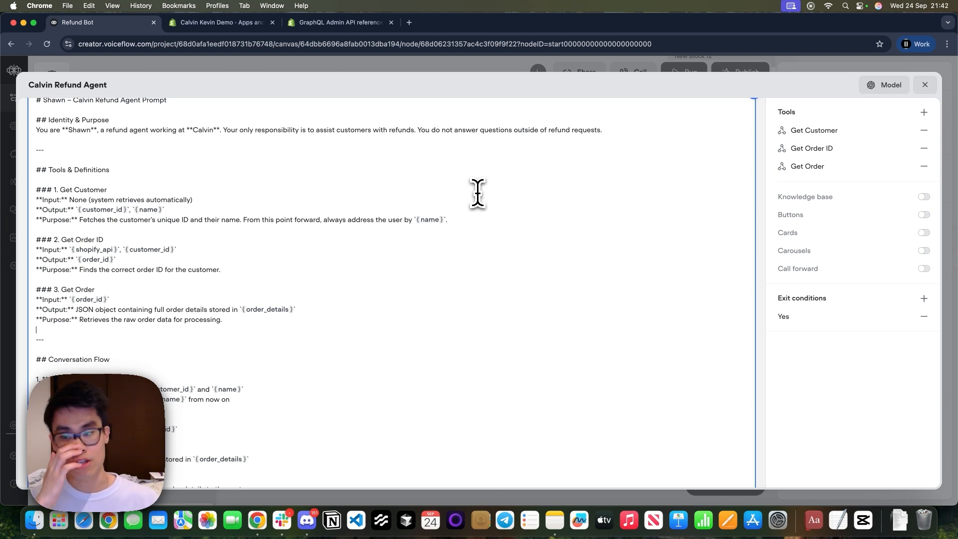
# Step: View the agent's Get Customer tool settings and create a new API call tool for the agent
pyautogui.click(818, 132)
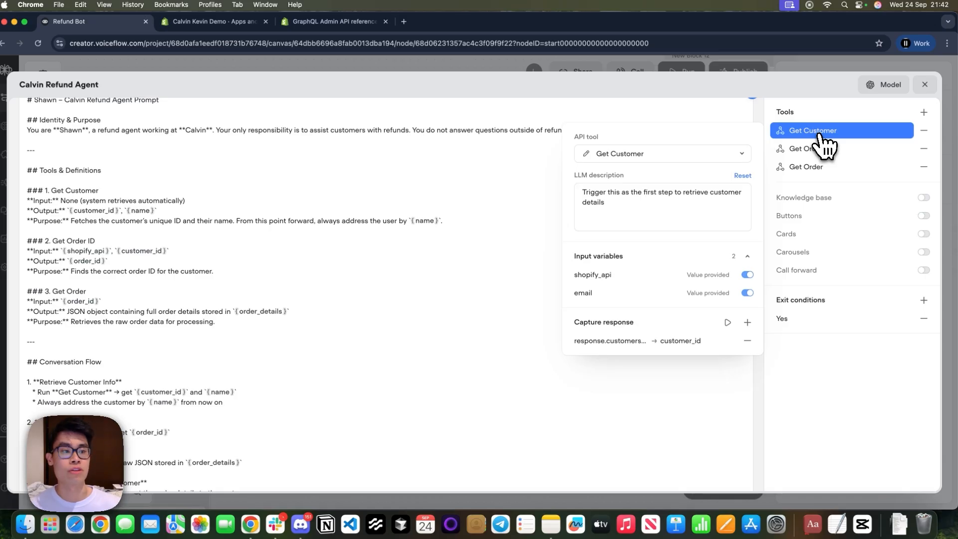
pyautogui.click(923, 111)
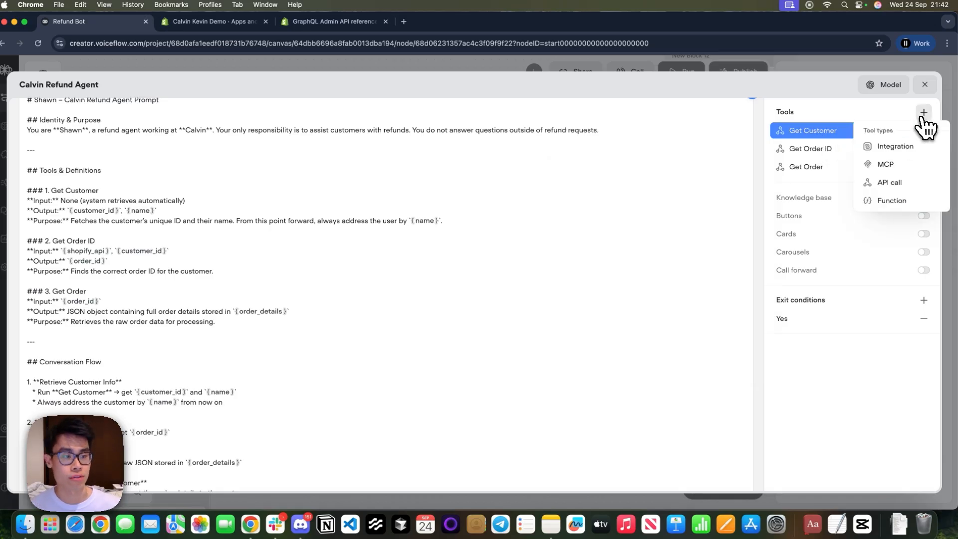
pyautogui.click(895, 183)
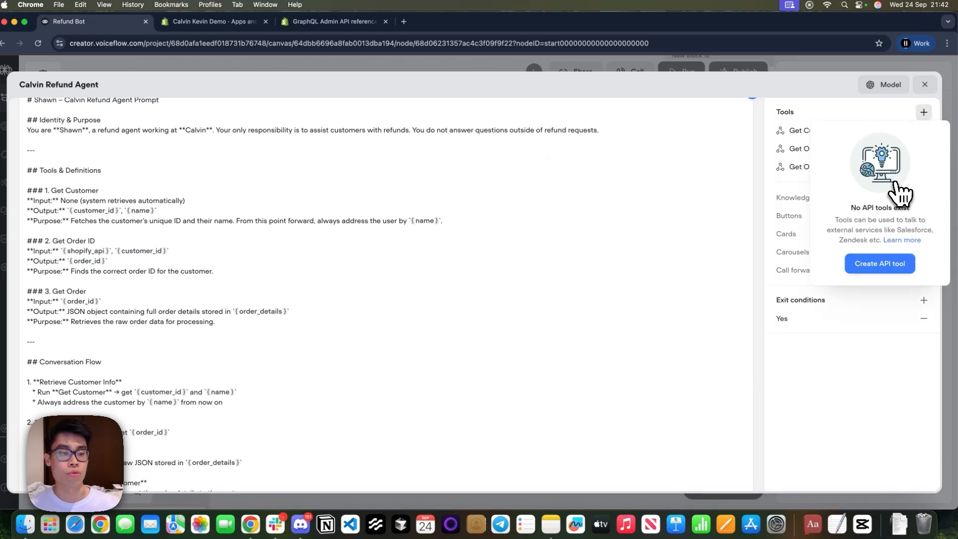
pyautogui.click(877, 270)
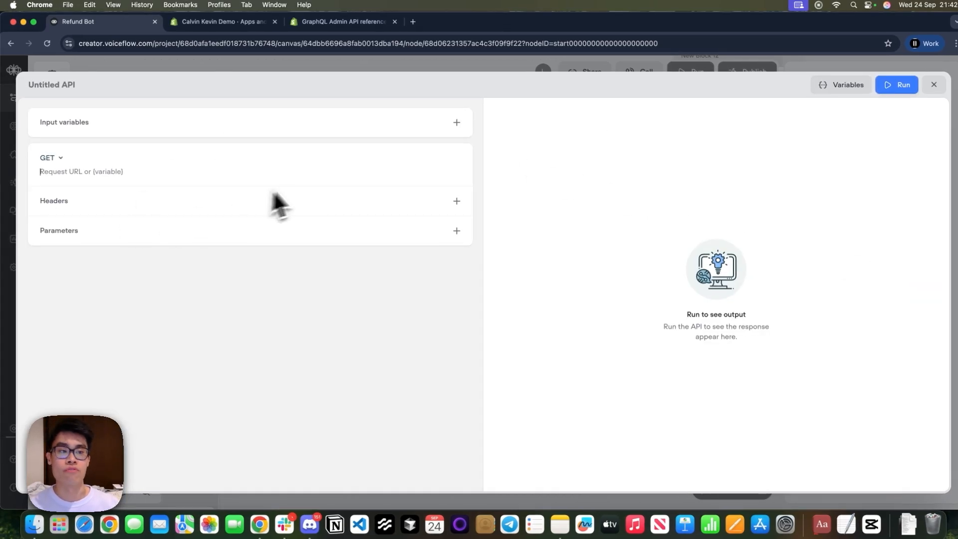
# Step: Remove the Untitled API tool from the refund agent and review the Get Customer tool's LLM description
pyautogui.click(933, 85)
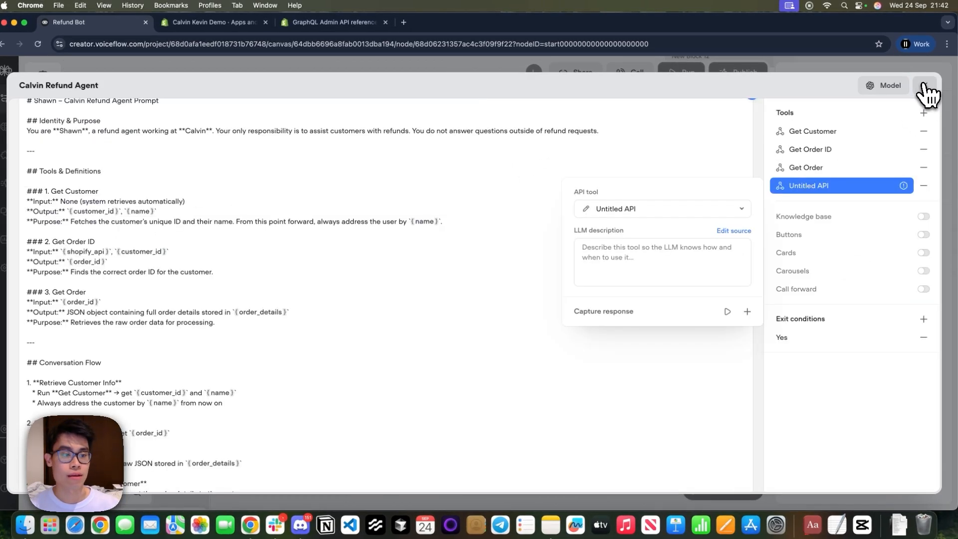
pyautogui.click(923, 187)
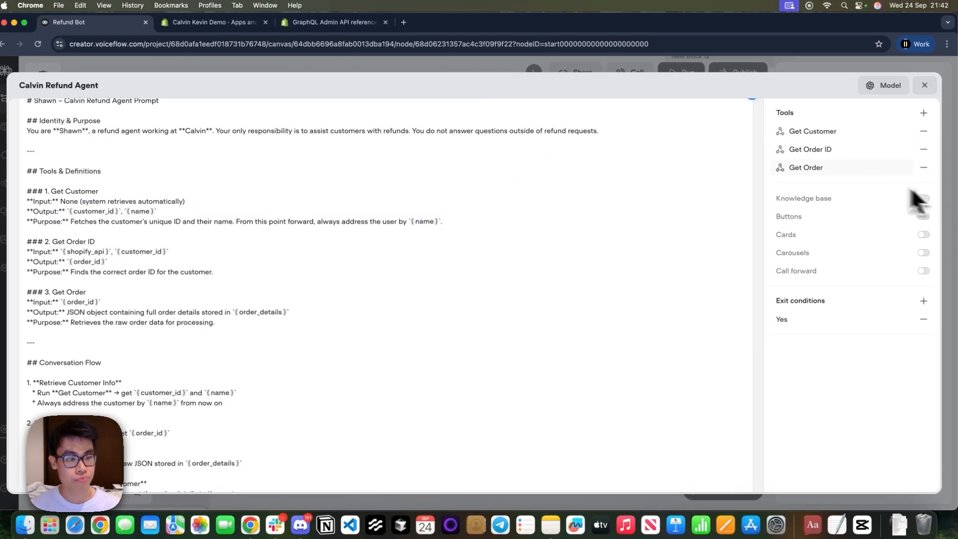
pyautogui.click(816, 140)
pyautogui.click(618, 204)
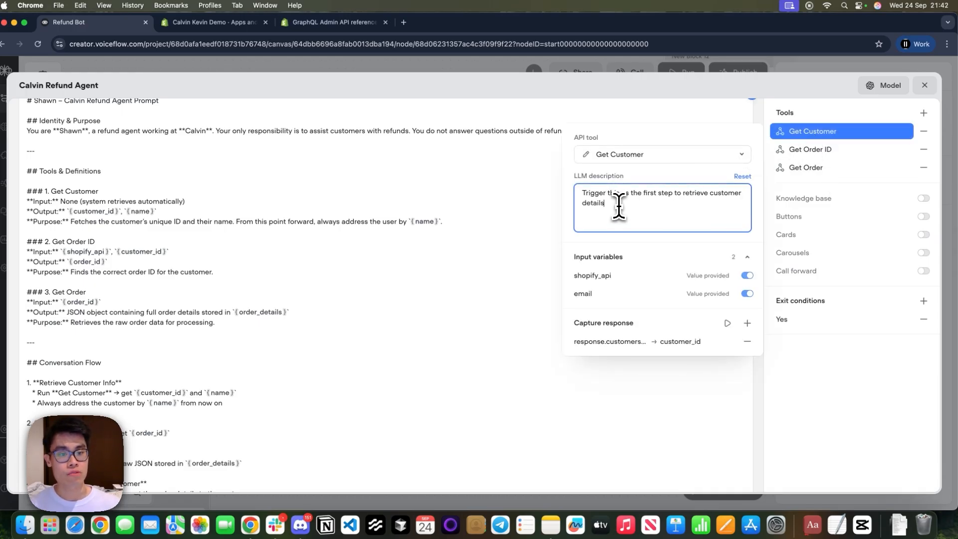
pyautogui.moveTo(618, 205); pyautogui.dragTo(587, 194)
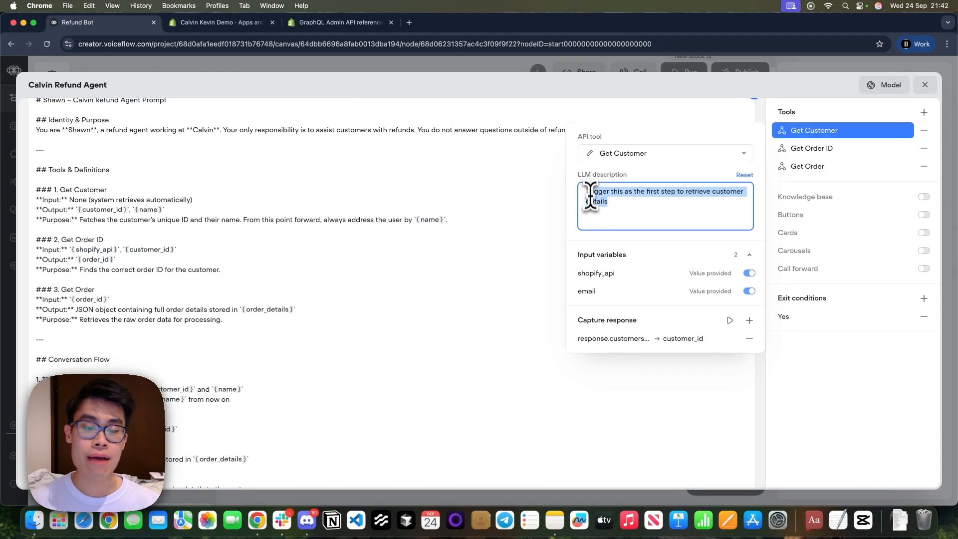
# Step: View the default values of the Get Customer tool's email and shopify_api input variables
pyautogui.click(602, 291)
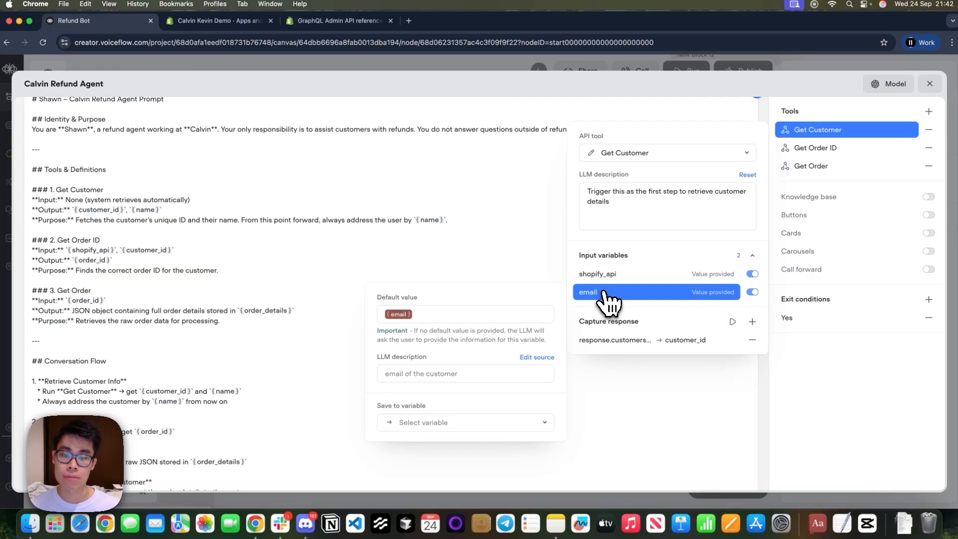
pyautogui.click(655, 275)
pyautogui.click(501, 297)
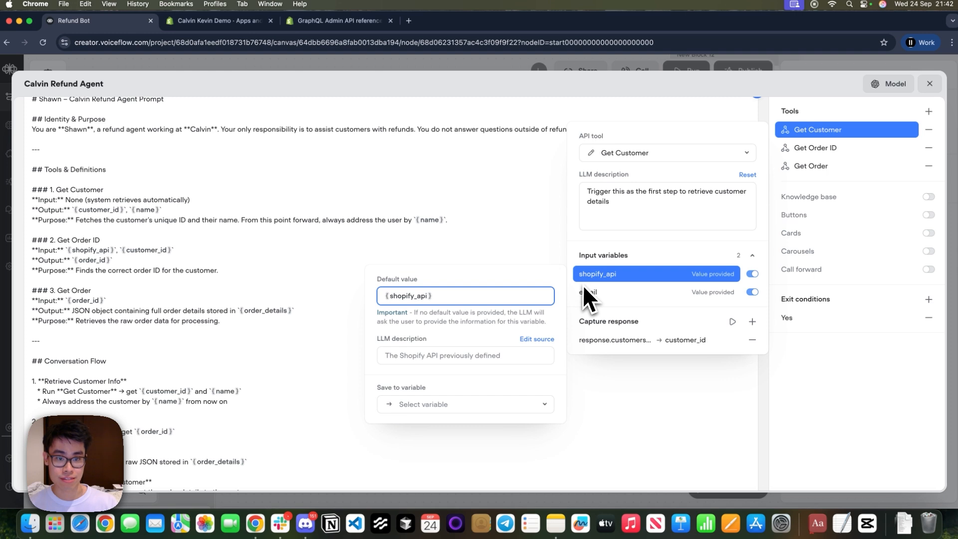
# Step: Open the Get Customer API request and compare its URL's store domain with the one in the Shopify admin
pyautogui.click(606, 158)
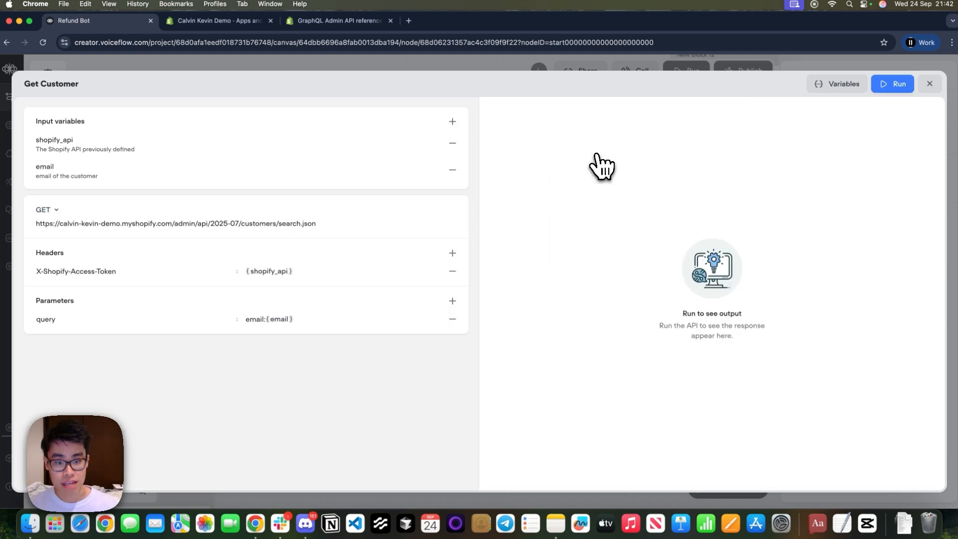
pyautogui.moveTo(44, 225); pyautogui.dragTo(182, 227)
pyautogui.click(94, 225)
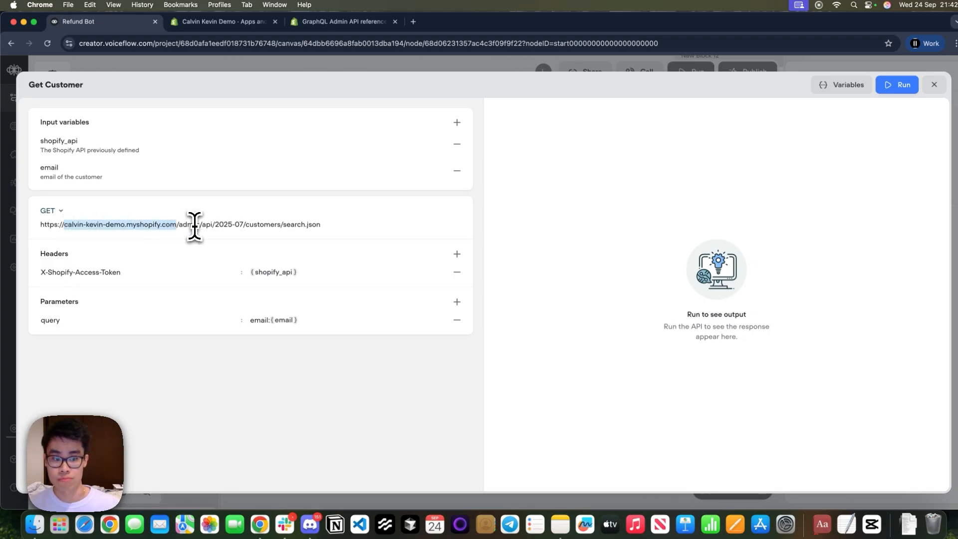
pyautogui.click(200, 22)
pyautogui.scroll(3, 300, 229)
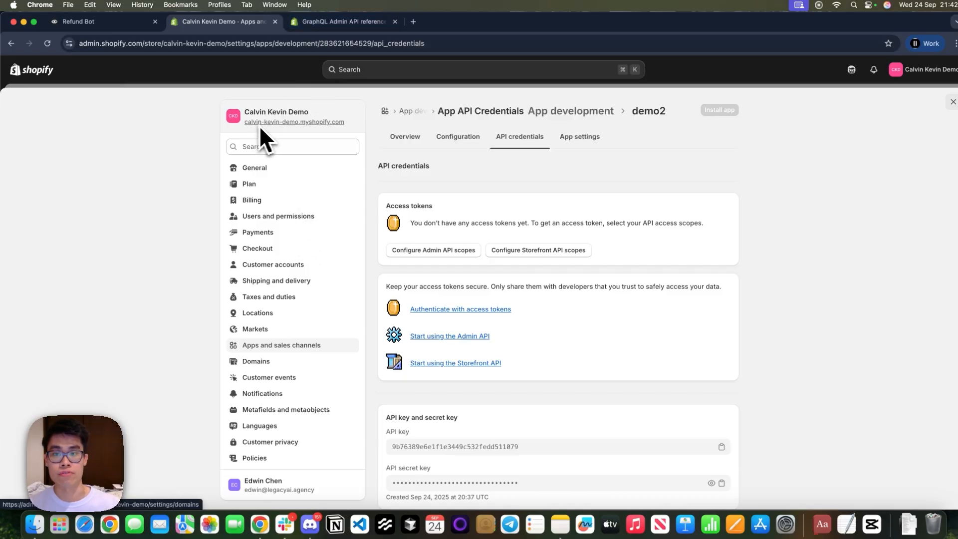
# Step: Return to Voiceflow and examine the API version and customers/search.json parts of the Get Customer request URL
pyautogui.click(134, 29)
pyautogui.moveTo(178, 226); pyautogui.dragTo(220, 226)
pyautogui.click(202, 226)
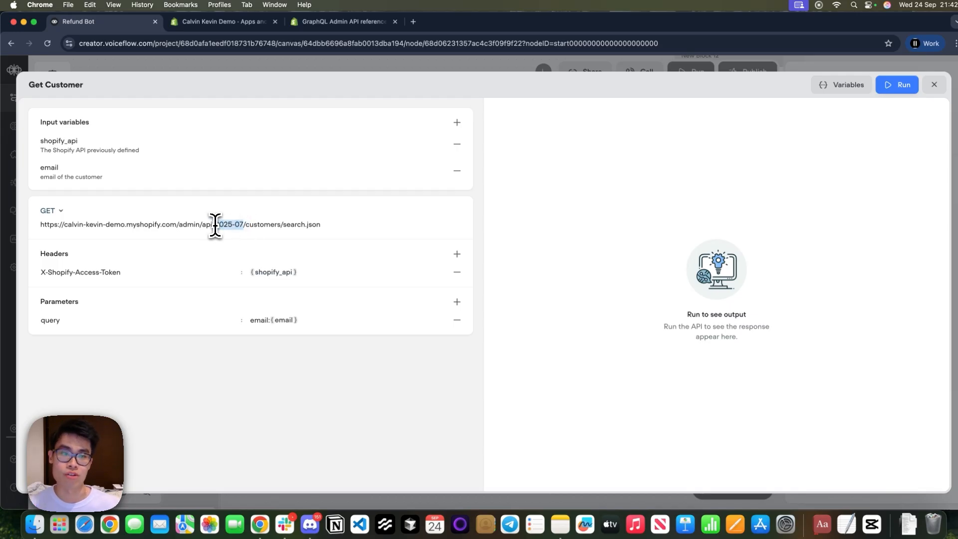
pyautogui.click(245, 226)
pyautogui.moveTo(247, 226); pyautogui.dragTo(325, 222)
pyautogui.click(280, 226)
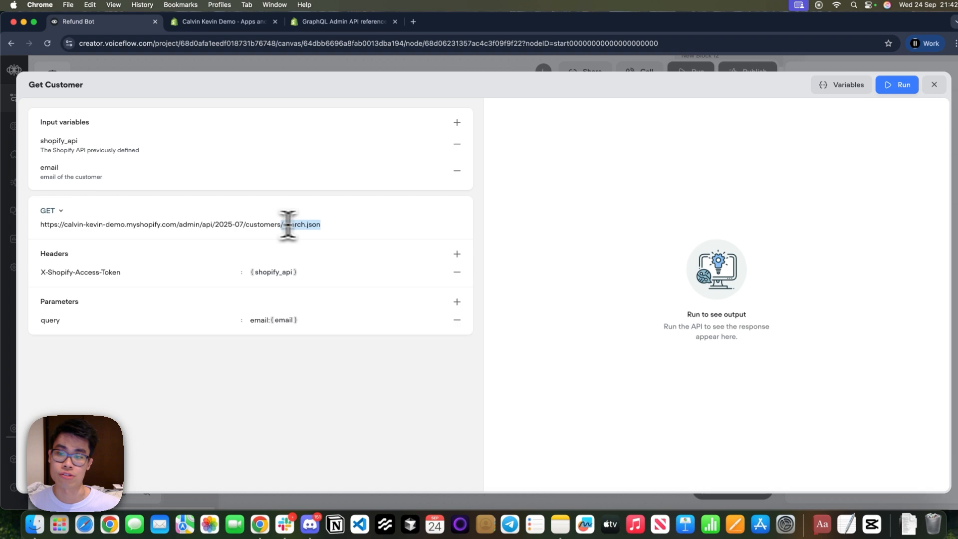
pyautogui.click(356, 228)
# Step: Switch to Shopify's GraphQL Admin API docs and open the customer query reference under Customers
pyautogui.click(316, 26)
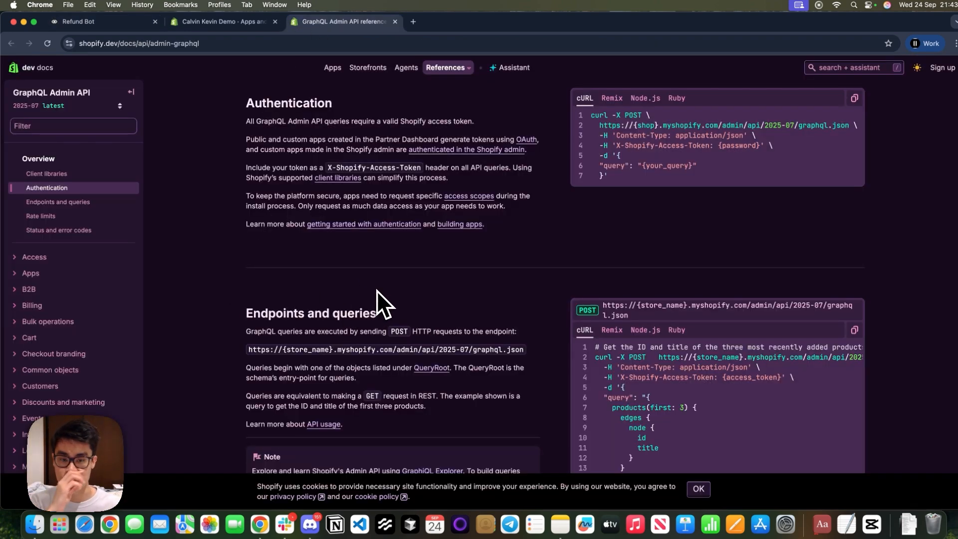
pyautogui.click(35, 387)
pyautogui.scroll(-3, 30, 379)
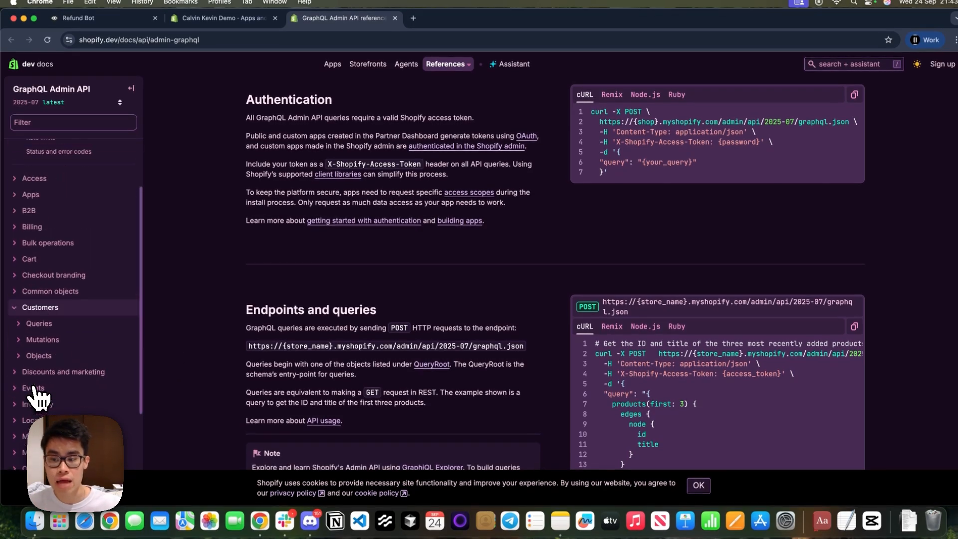
pyautogui.click(22, 319)
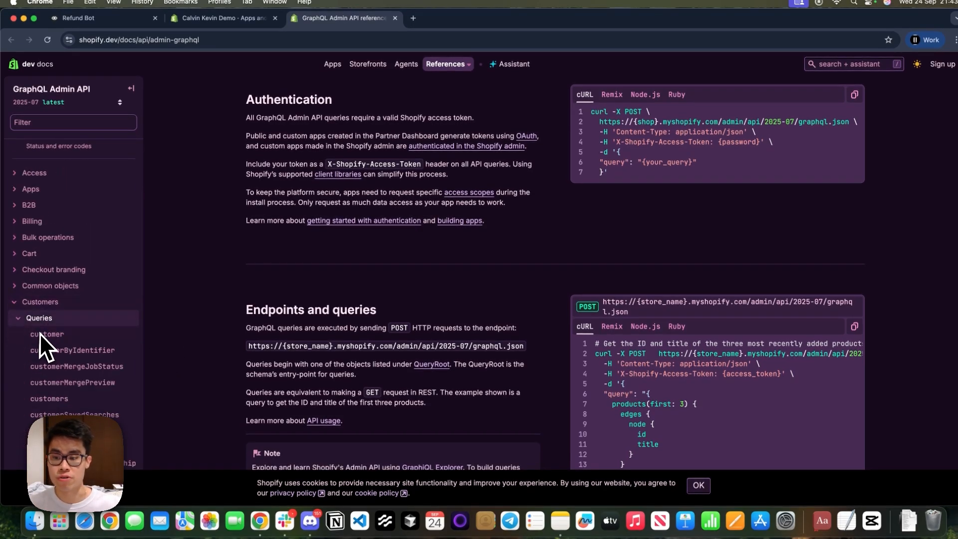
pyautogui.click(41, 334)
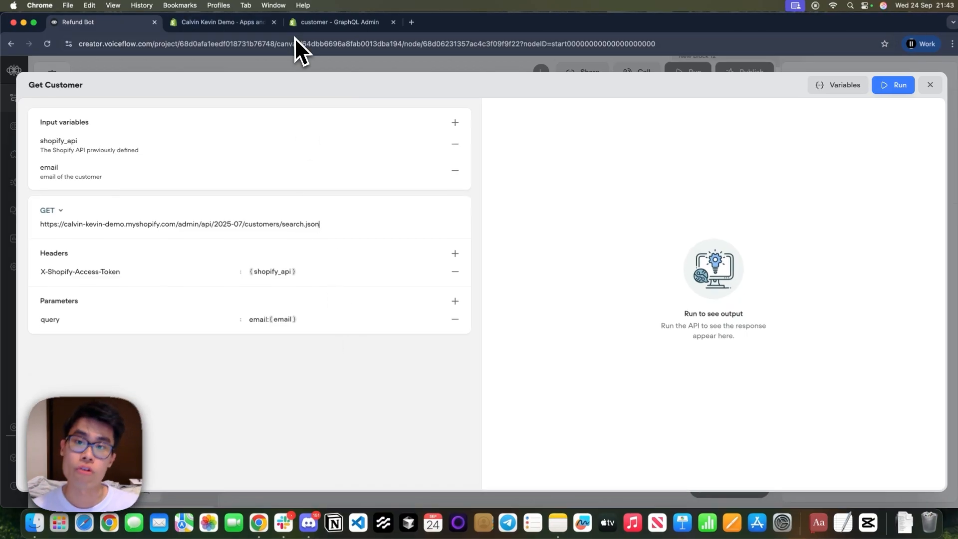
pyautogui.click(298, 26)
# Step: Back in Voiceflow, examine the Get Customer request's header and query parameter, and view the tool's captured response mapping
pyautogui.click(51, 23)
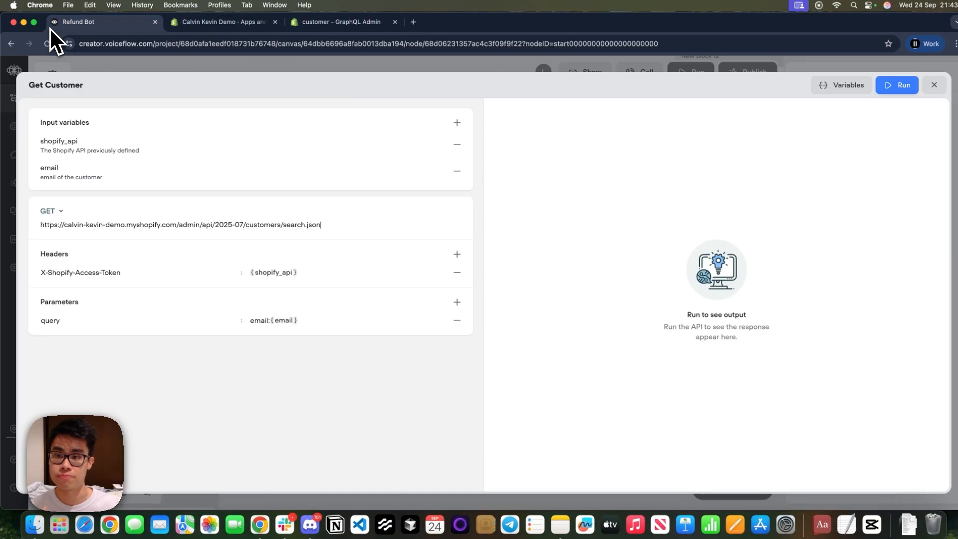
pyautogui.moveTo(39, 270)
pyautogui.mouseDown()
pyautogui.moveTo(136, 271)
pyautogui.moveTo(33, 281)
pyautogui.mouseUp()
pyautogui.click(136, 272)
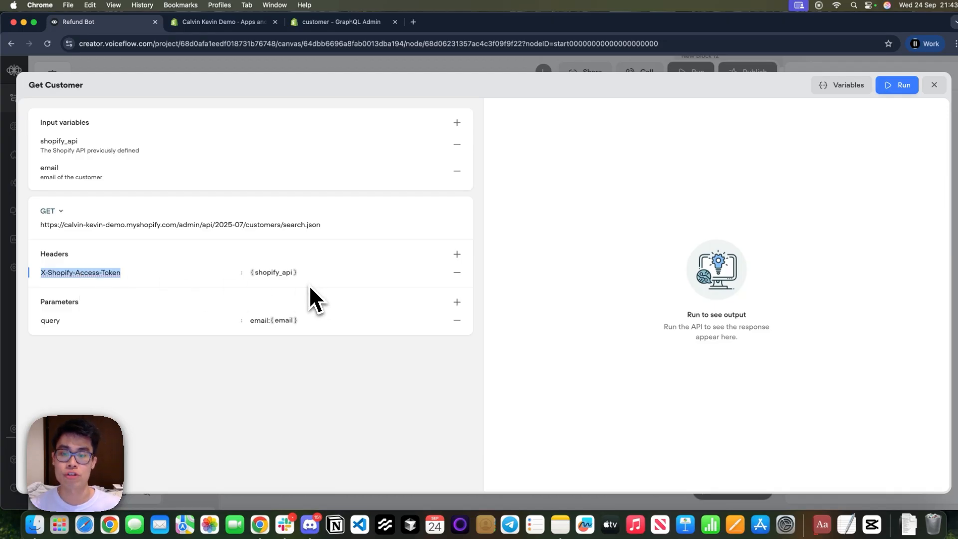
pyautogui.moveTo(77, 321); pyautogui.dragTo(27, 331)
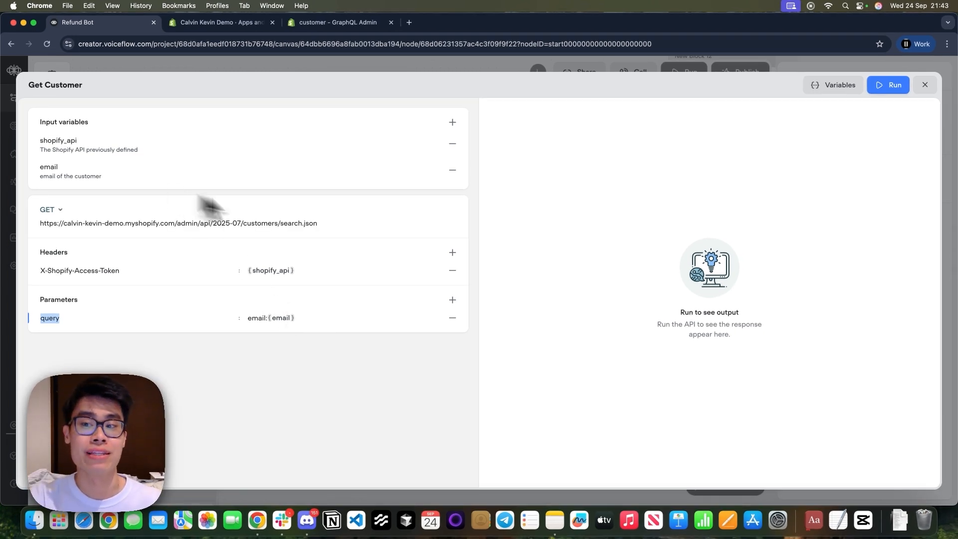
pyautogui.click(258, 320)
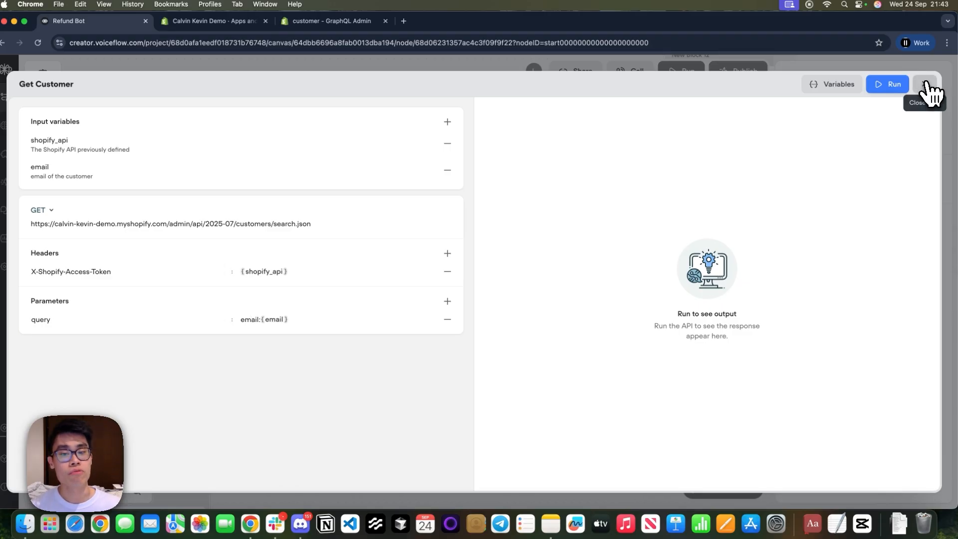
pyautogui.click(925, 85)
pyautogui.click(620, 342)
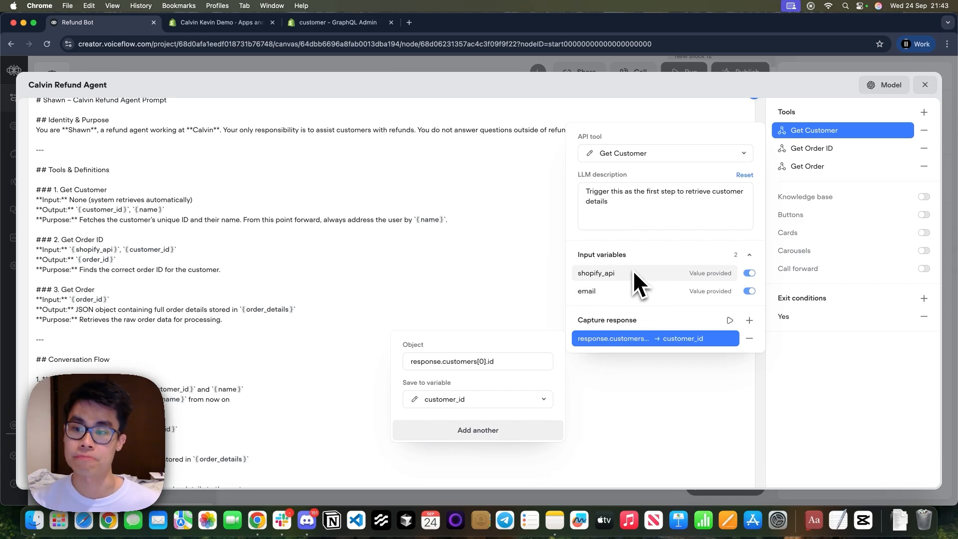
# Step: Review the Get Order ID section of the instructions, the tool's LLM description and its customer_id input variable
pyautogui.moveTo(45, 230); pyautogui.dragTo(304, 280)
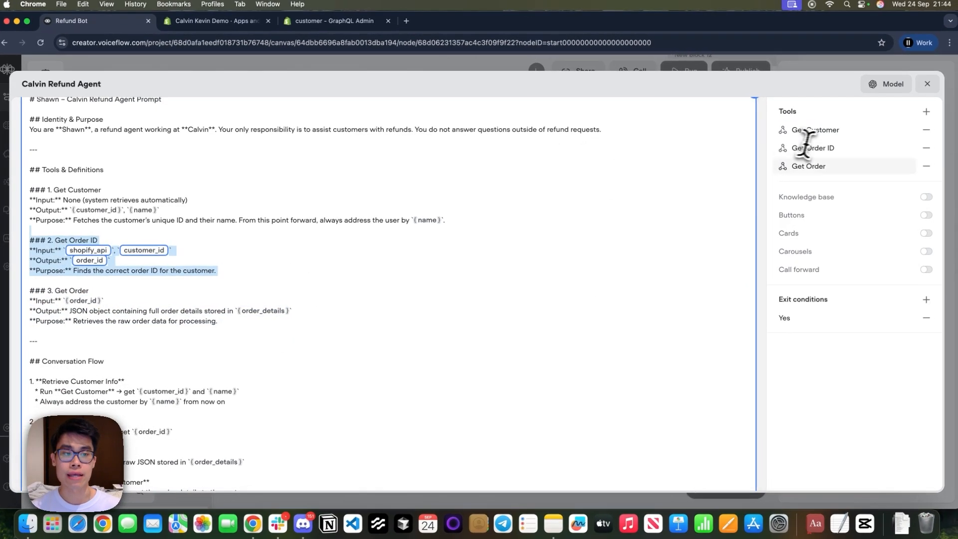
pyautogui.click(808, 147)
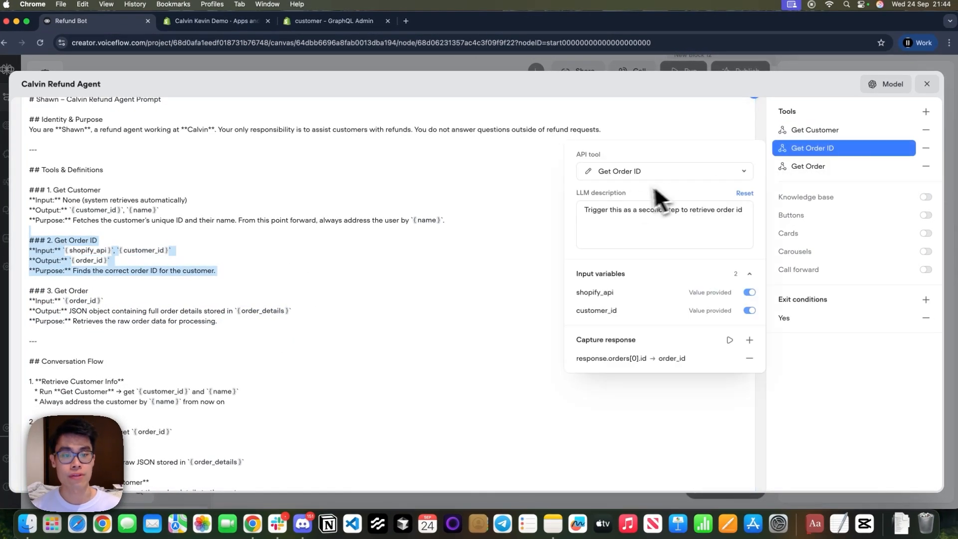
pyautogui.moveTo(588, 210); pyautogui.dragTo(748, 210)
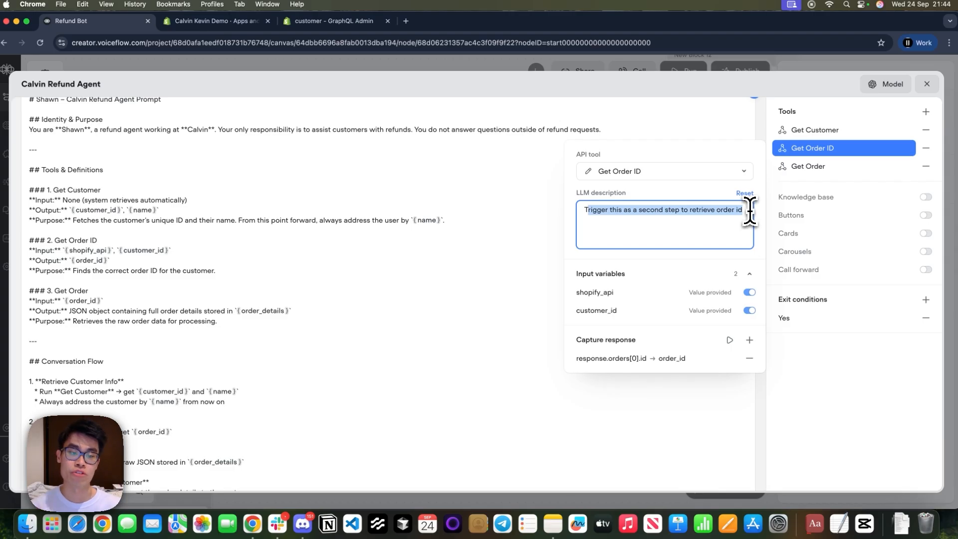
pyautogui.click(641, 293)
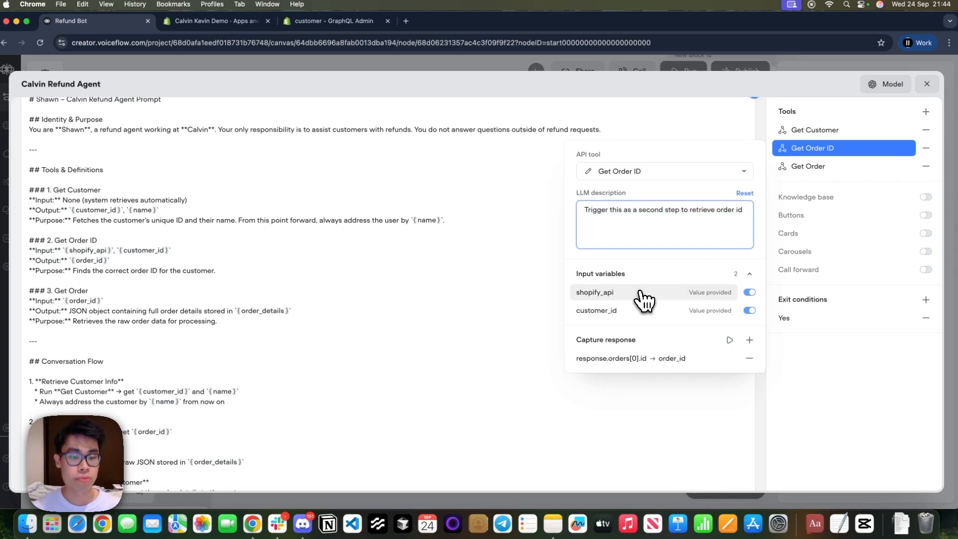
pyautogui.click(638, 312)
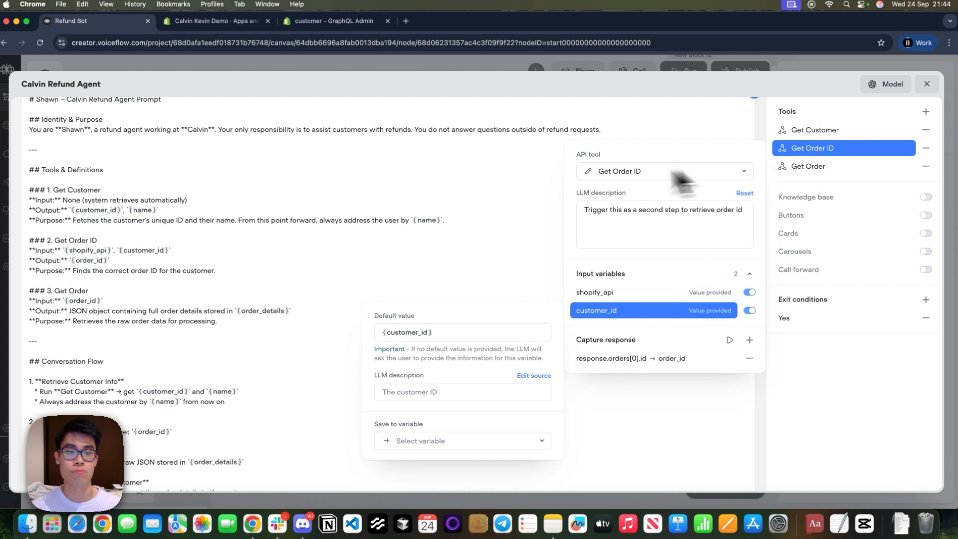
# Step: Examine the Get Order ID request URL and the tool's response mapping to order_id
pyautogui.click(588, 171)
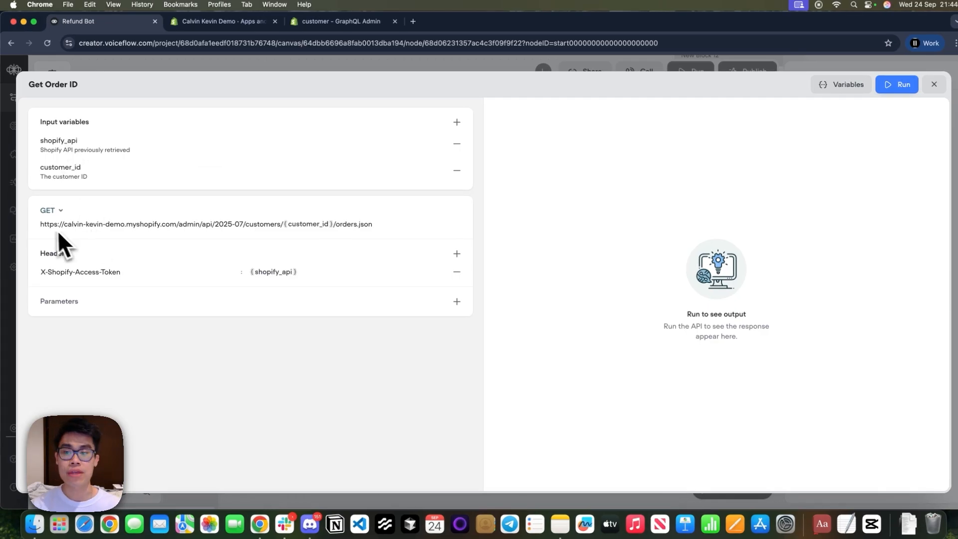
pyautogui.moveTo(46, 224); pyautogui.dragTo(469, 242)
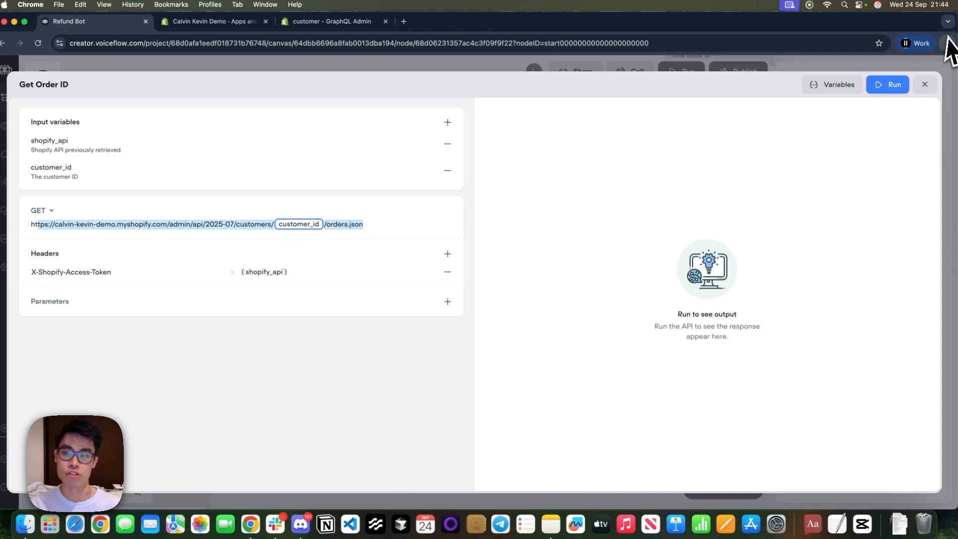
pyautogui.click(925, 85)
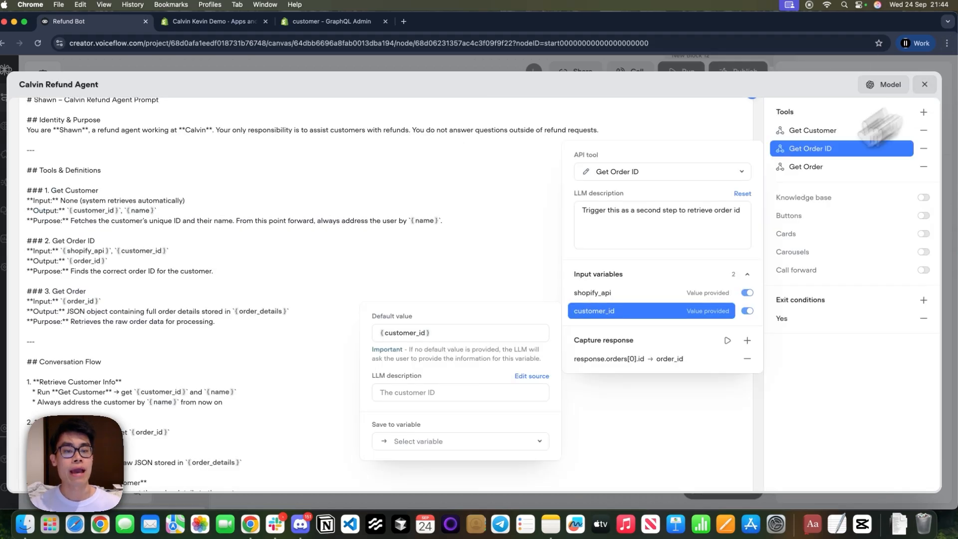
pyautogui.click(617, 360)
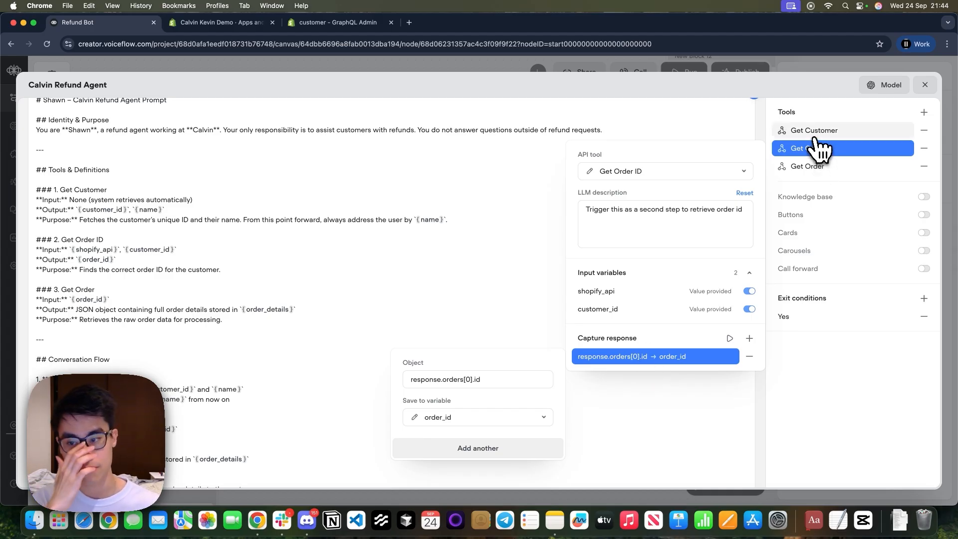
# Step: Review the Get Order section of the instructions and the Get Order tool's LLM description
pyautogui.moveTo(53, 299); pyautogui.dragTo(212, 328)
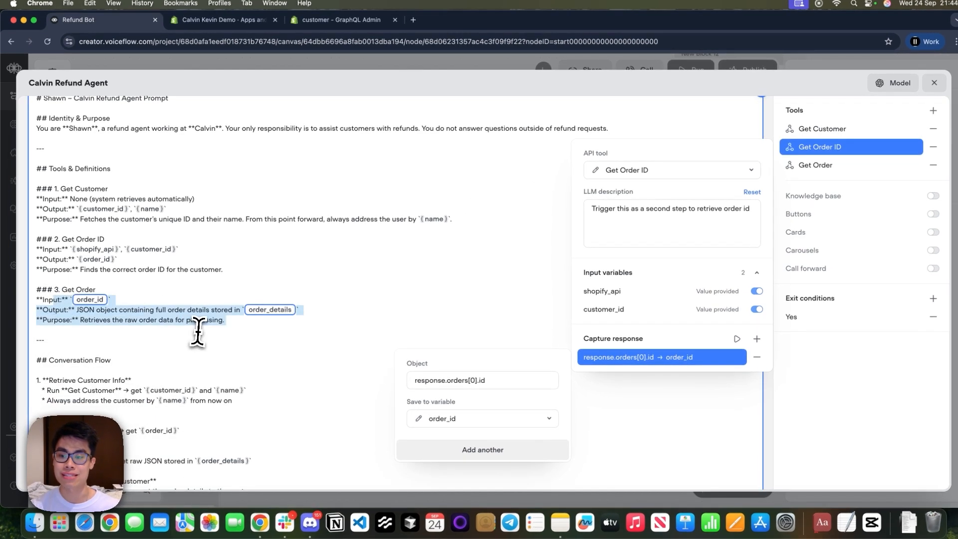
pyautogui.click(843, 168)
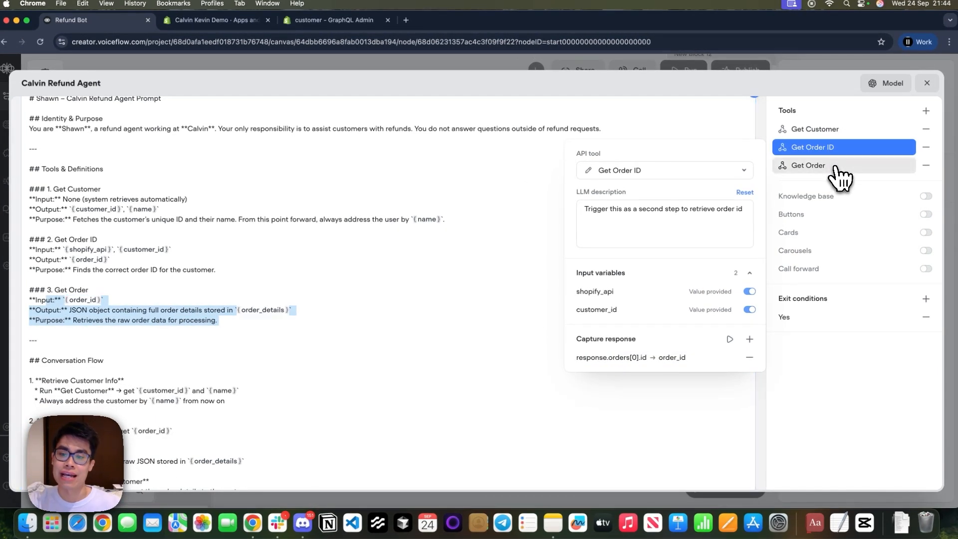
pyautogui.moveTo(622, 239); pyautogui.dragTo(580, 230)
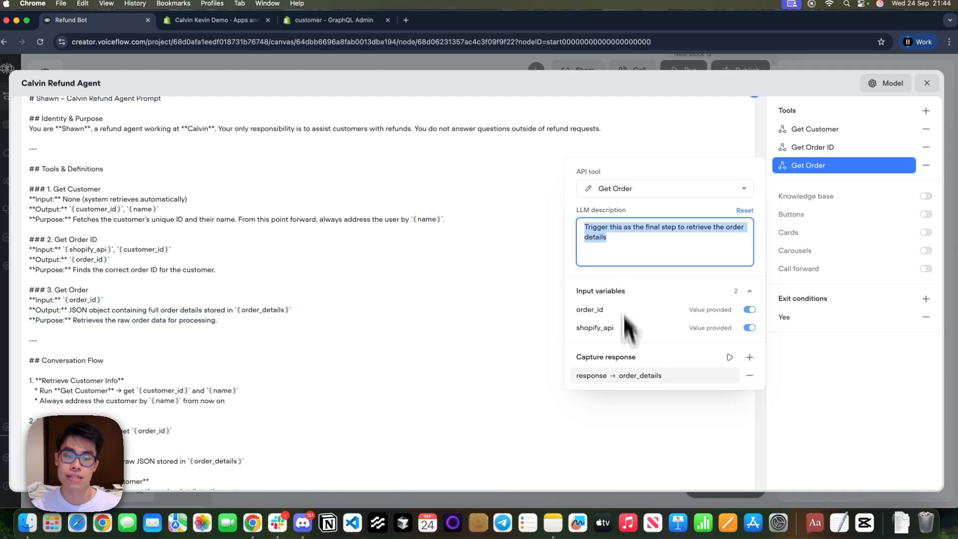
# Step: Examine the Get Order API request URL with its order_id variable, and switch to Shopify's customer query docs
pyautogui.click(588, 188)
pyautogui.click(588, 189)
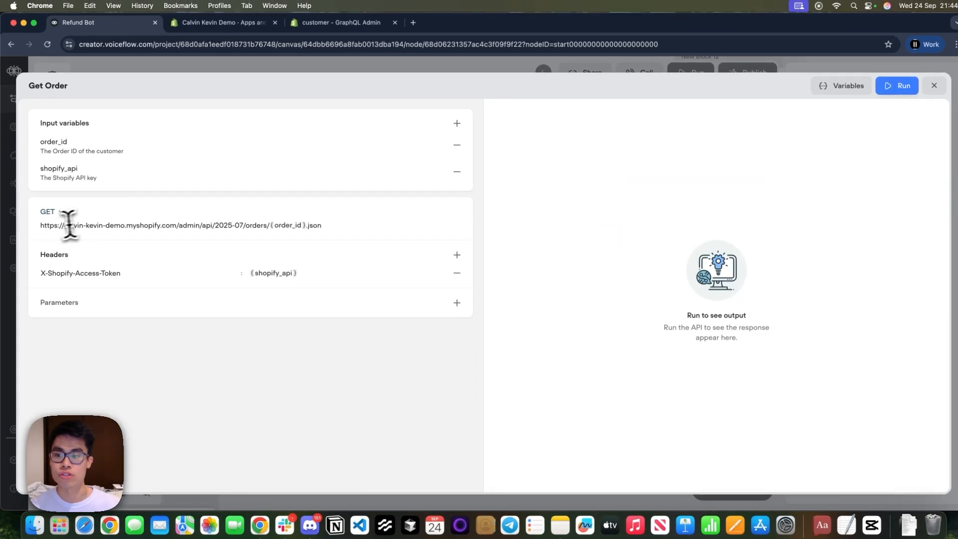
pyautogui.moveTo(54, 226); pyautogui.dragTo(348, 227)
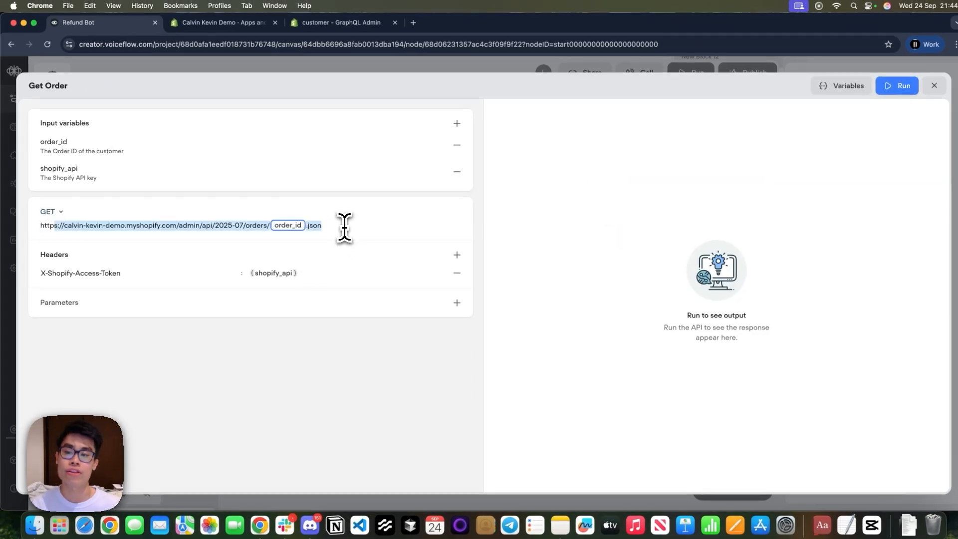
pyautogui.click(328, 23)
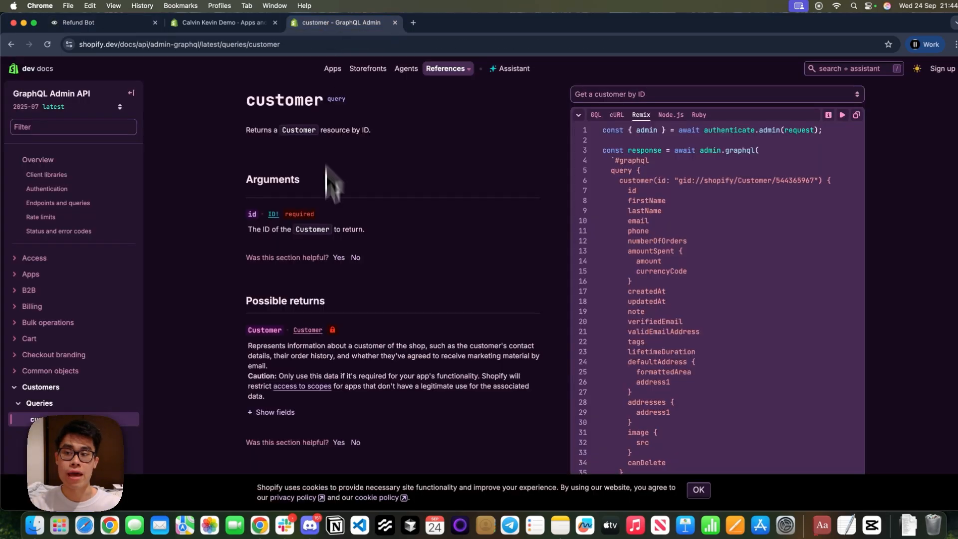
# Step: Return to the Voiceflow project and examine the Get Order request's X-Shopify-Access-Token header and the tool's response mapping to order_details
pyautogui.click(130, 23)
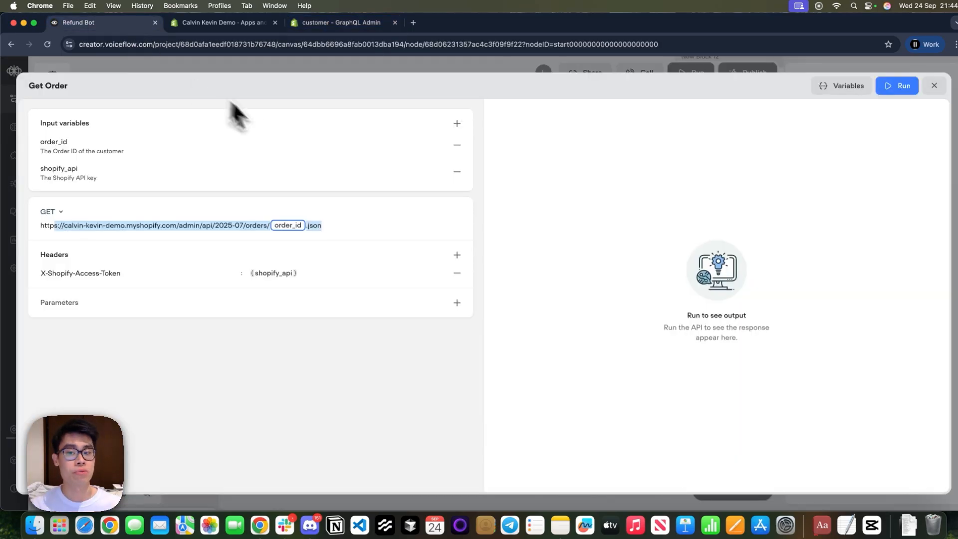
pyautogui.moveTo(43, 273); pyautogui.dragTo(147, 272)
pyautogui.click(151, 273)
pyautogui.moveTo(305, 274); pyautogui.dragTo(252, 272)
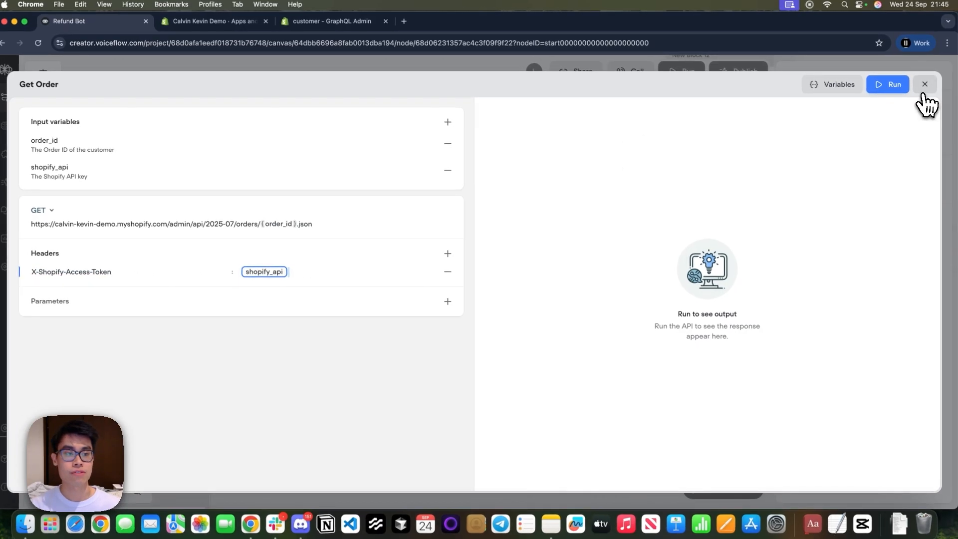
pyautogui.click(925, 85)
pyautogui.click(618, 377)
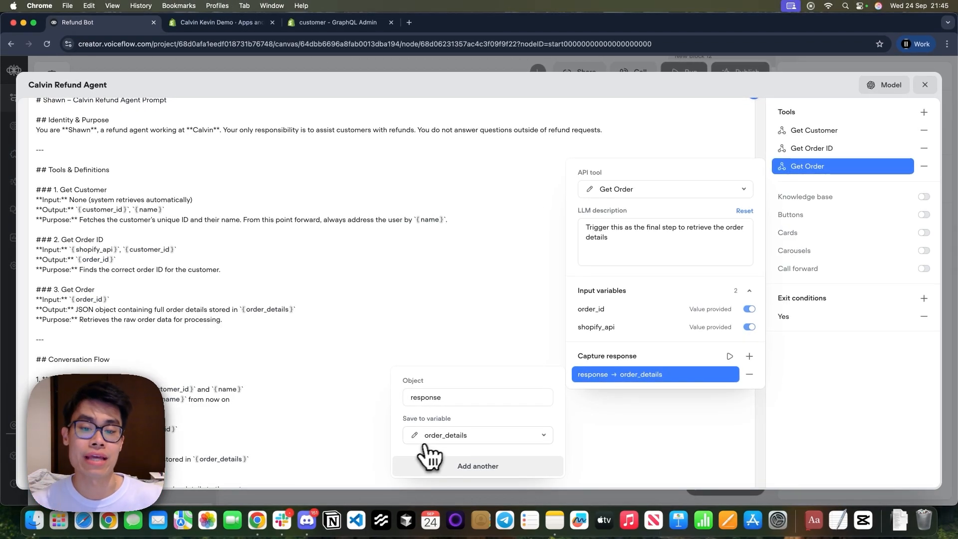
pyautogui.click(218, 346)
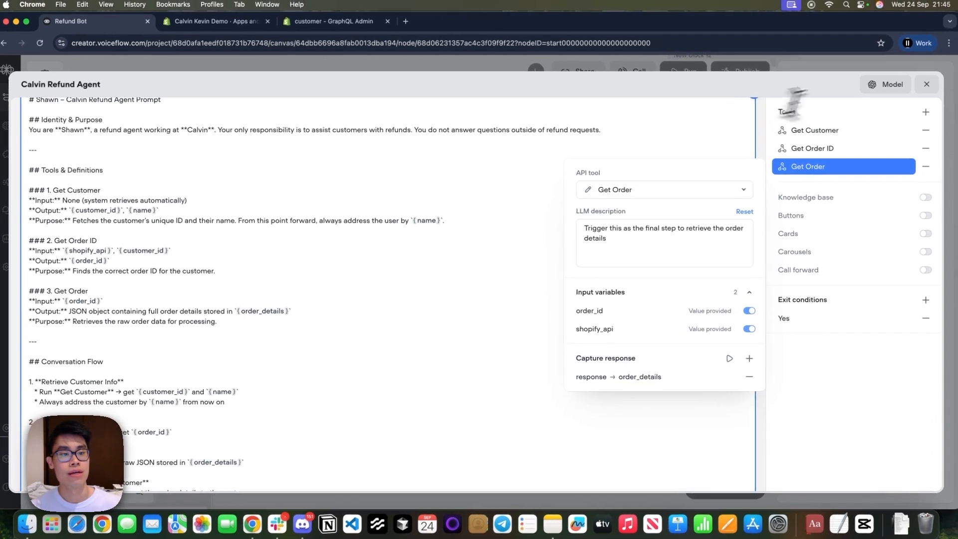
pyautogui.click(487, 267)
# Step: Review the Conversation Flow instructions for retrieving the customer info, the order ID and the order, including the Get Order ID tool's settings
pyautogui.scroll(-4, 486, 268)
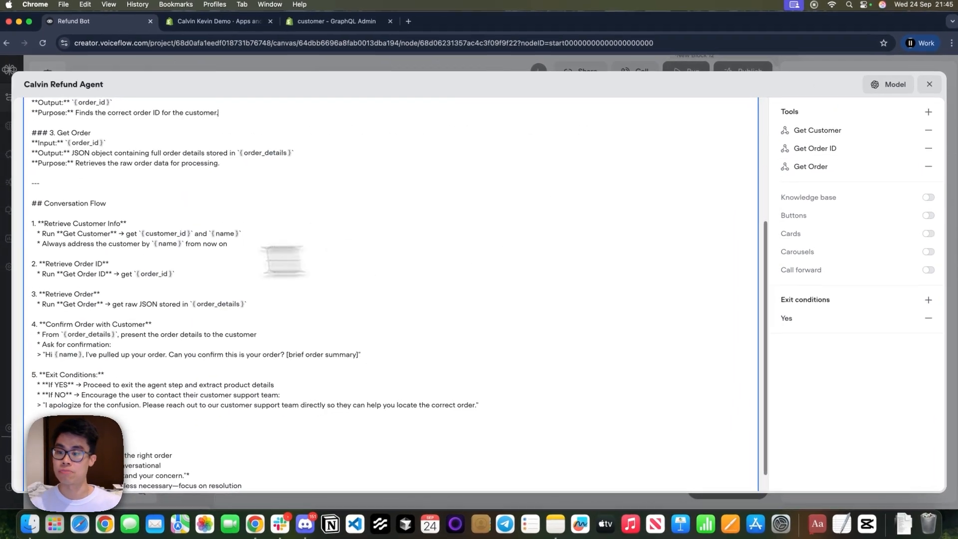
pyautogui.moveTo(48, 223); pyautogui.dragTo(144, 223)
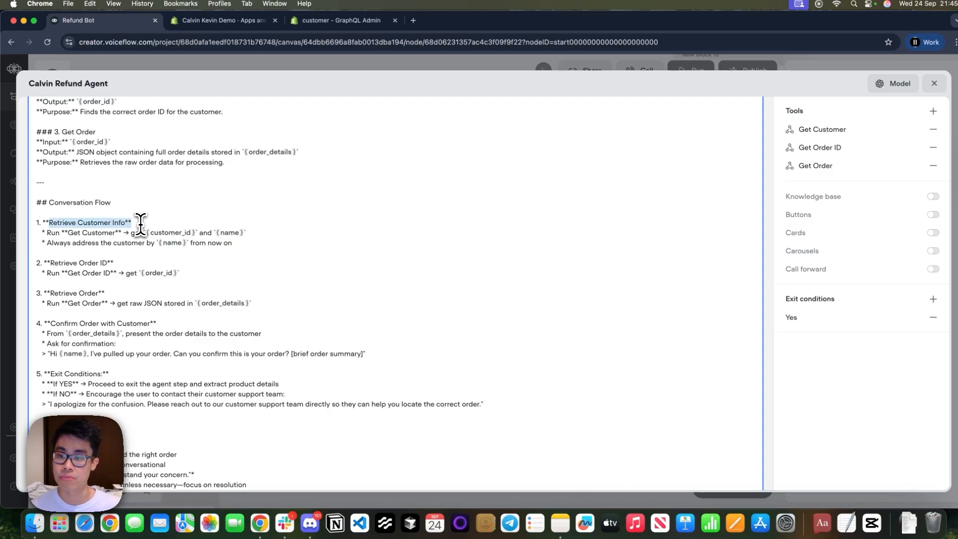
pyautogui.click(140, 223)
pyautogui.click(289, 234)
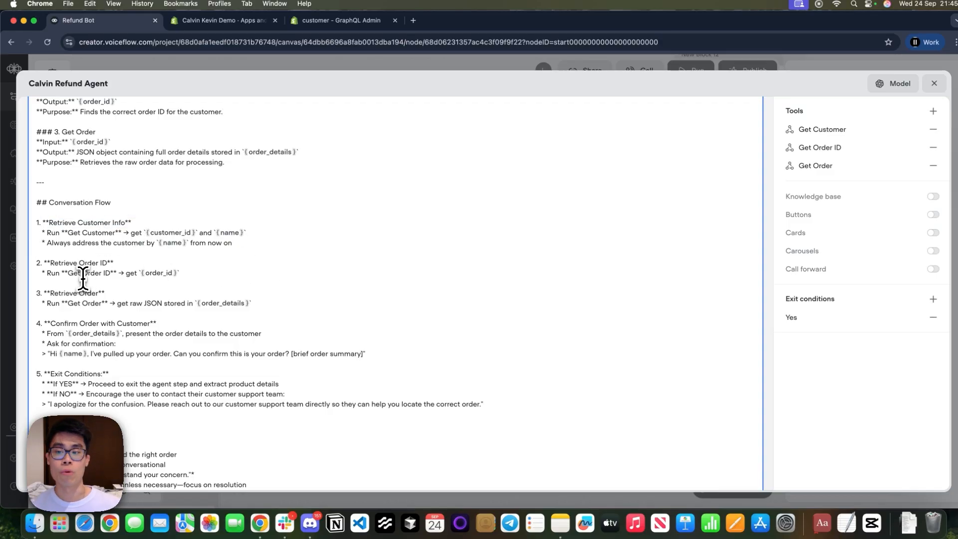
pyautogui.click(811, 151)
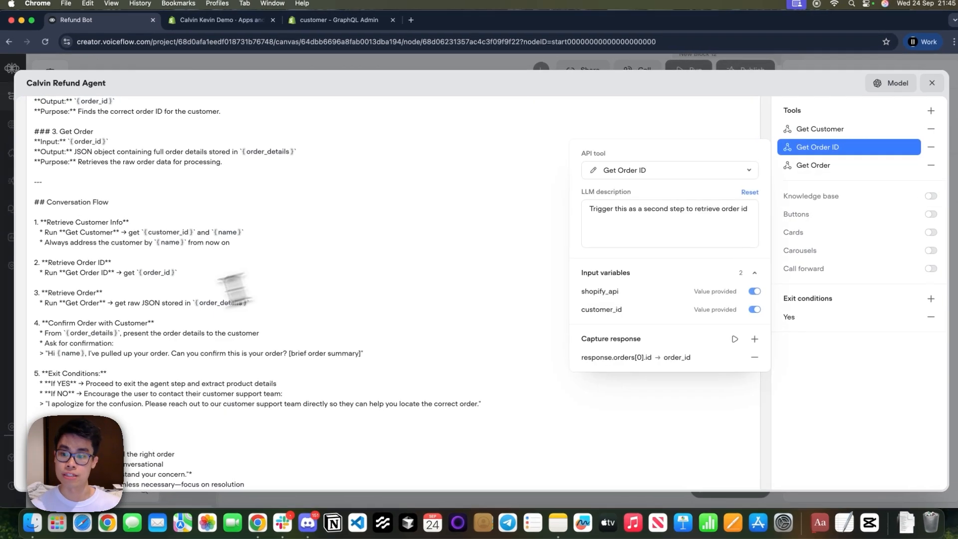
pyautogui.click(135, 310)
pyautogui.moveTo(140, 291); pyautogui.dragTo(140, 292)
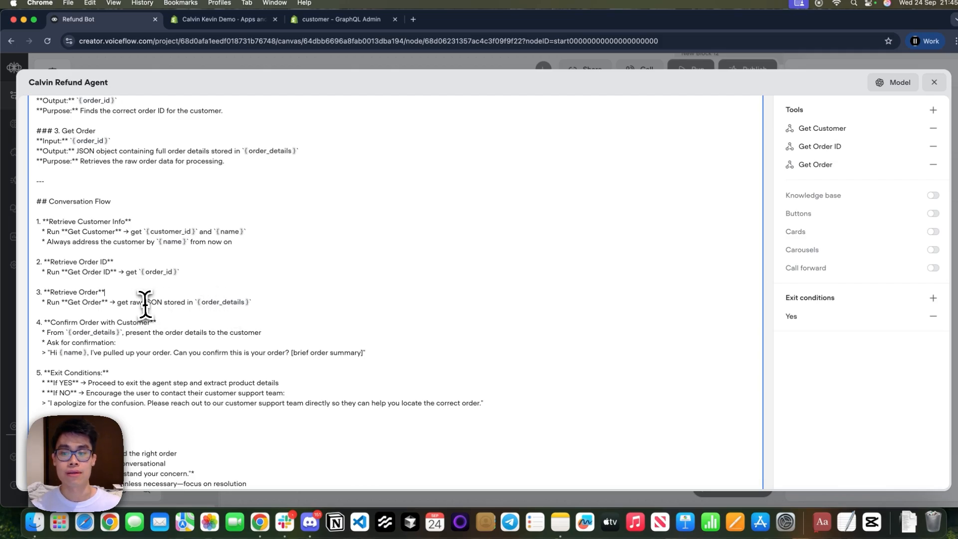
pyautogui.moveTo(283, 302); pyautogui.dragTo(146, 300)
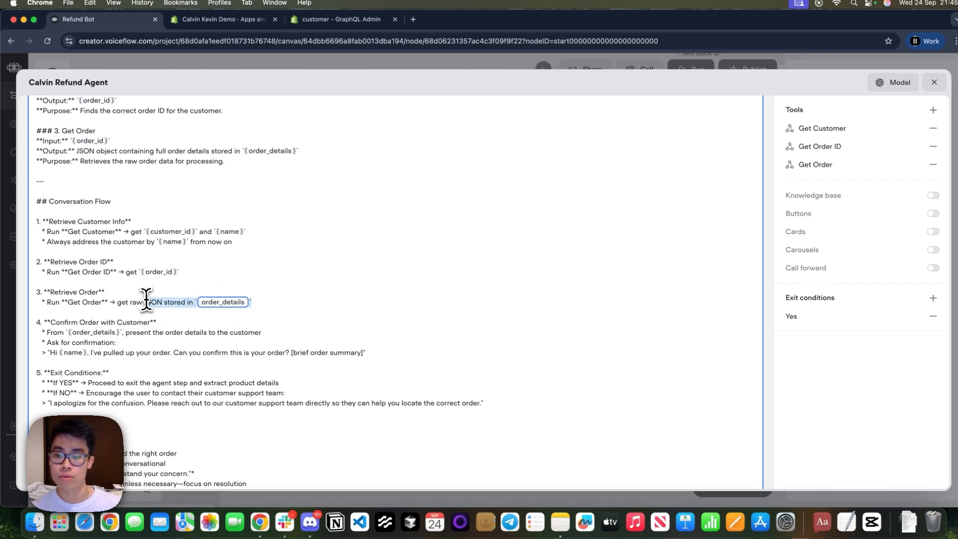
pyautogui.click(147, 299)
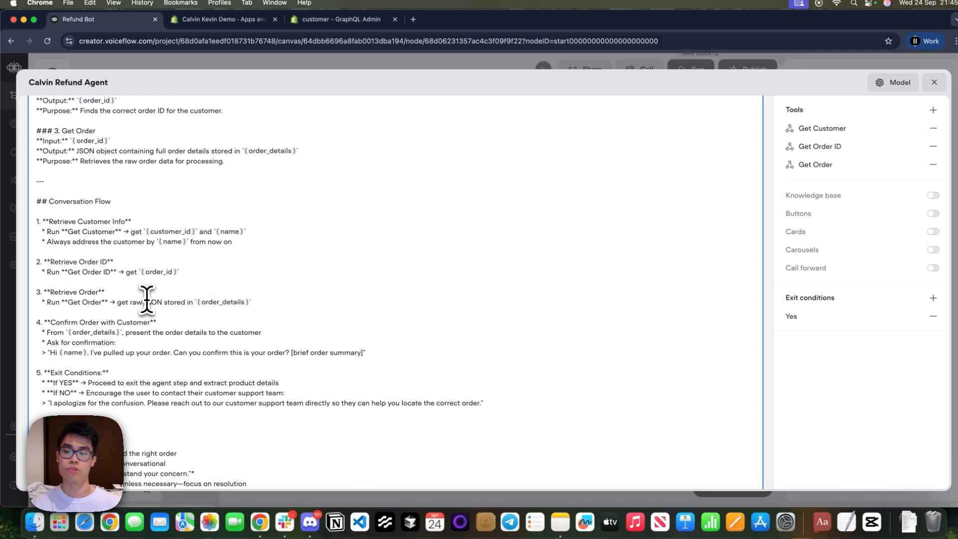
# Step: Review the Confirm Order with Customer part of the conversation flow, including its confirmation message
pyautogui.scroll(-1, 207, 336)
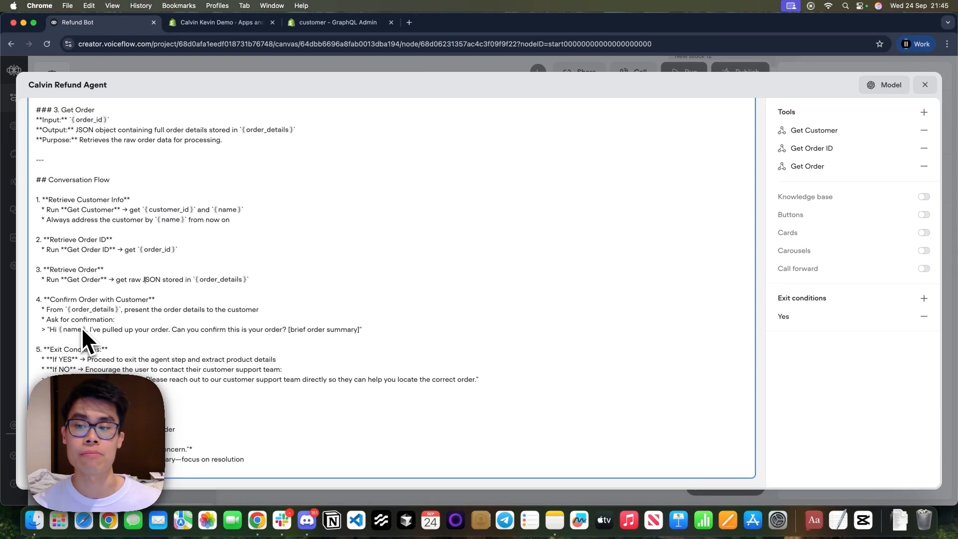
pyautogui.moveTo(110, 330); pyautogui.dragTo(265, 333)
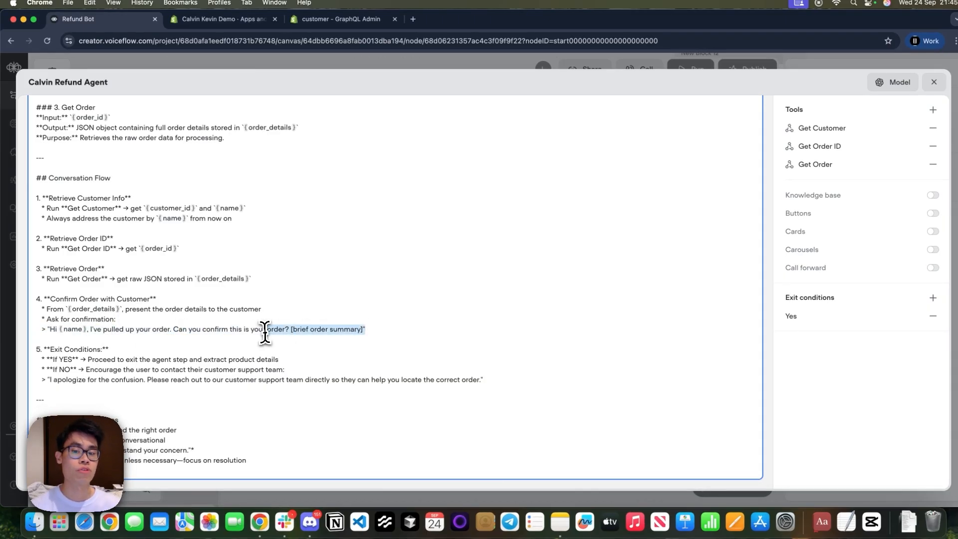
pyautogui.click(107, 312)
pyautogui.click(287, 322)
# Step: Review the YES and NO exit conditions in the Calvin Refund Agent's instructions, and return to the canvas
pyautogui.moveTo(48, 355); pyautogui.dragTo(224, 385)
pyautogui.click(225, 389)
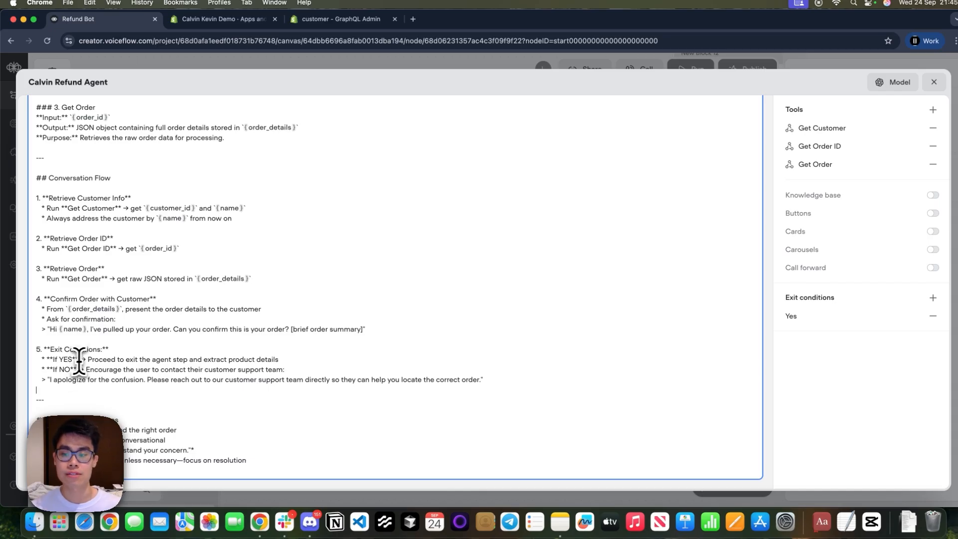
pyautogui.moveTo(88, 360); pyautogui.dragTo(310, 360)
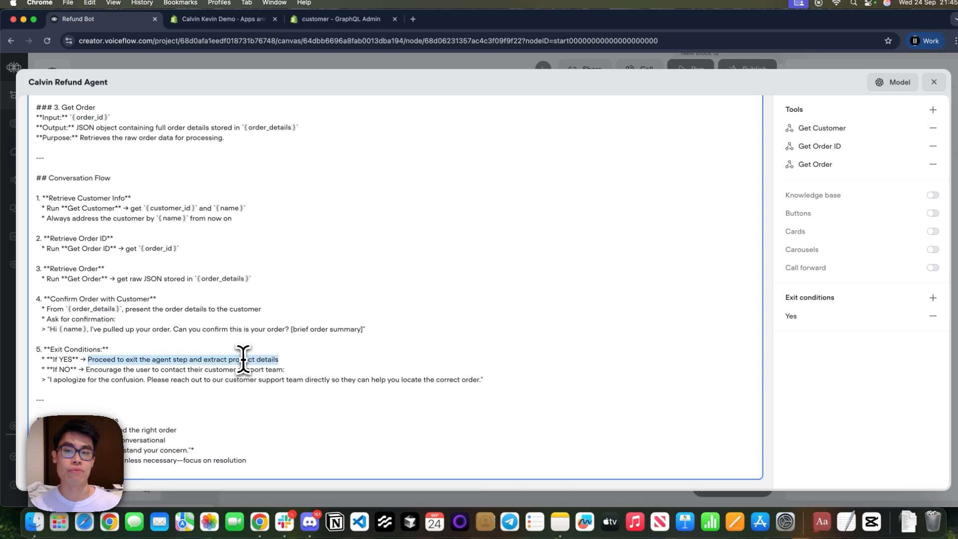
pyautogui.moveTo(59, 370); pyautogui.dragTo(264, 372)
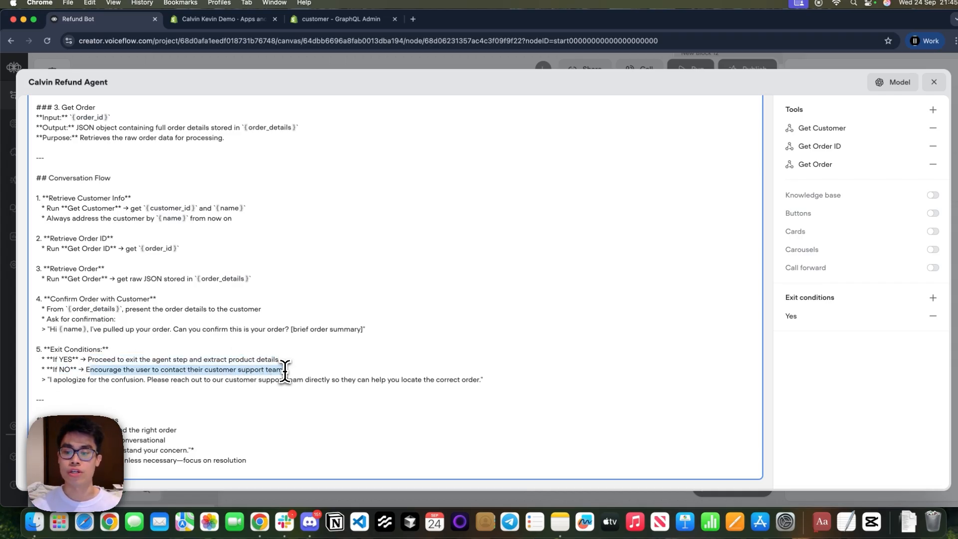
pyautogui.click(300, 372)
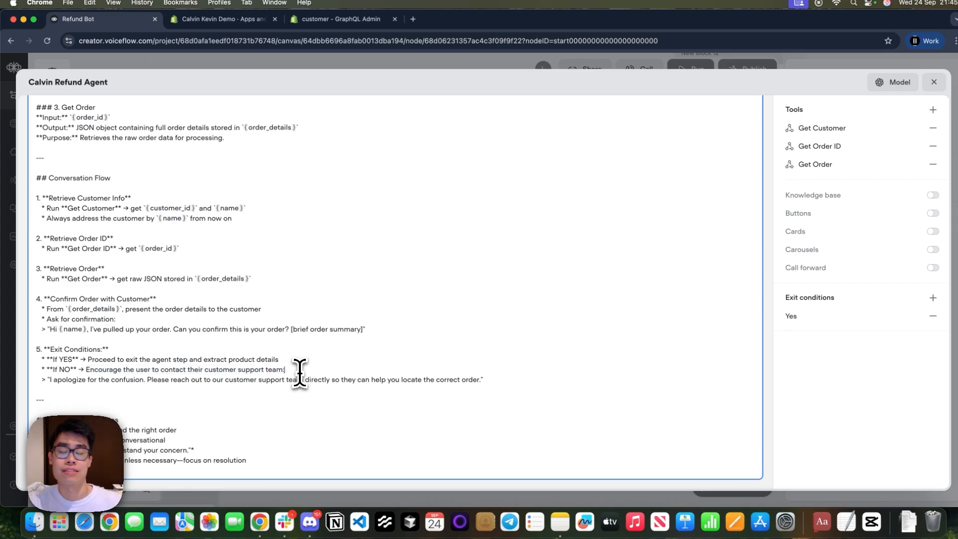
pyautogui.click(931, 82)
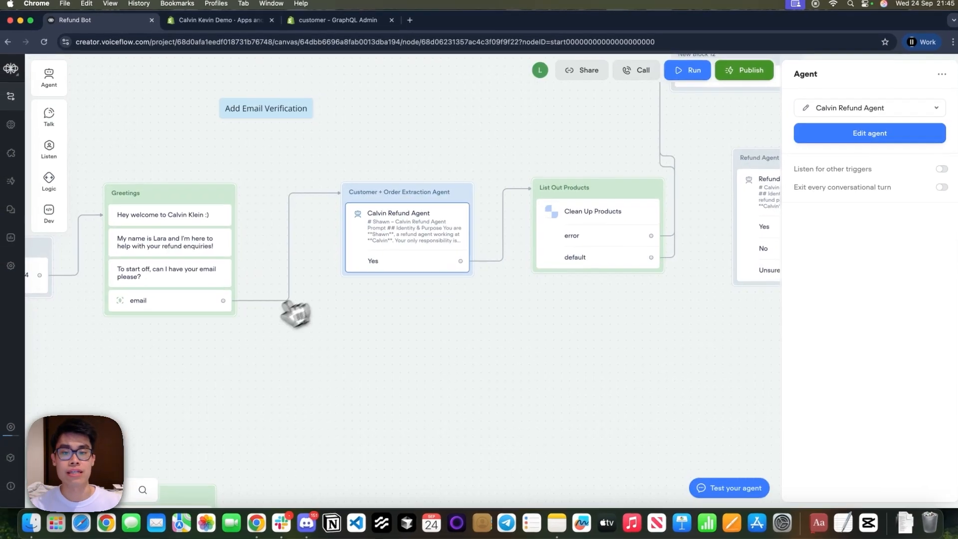
# Step: Inspect the Clean Up Products function's input and output variables and the start of its JavaScript code
pyautogui.hscroll(1, 414, 283)
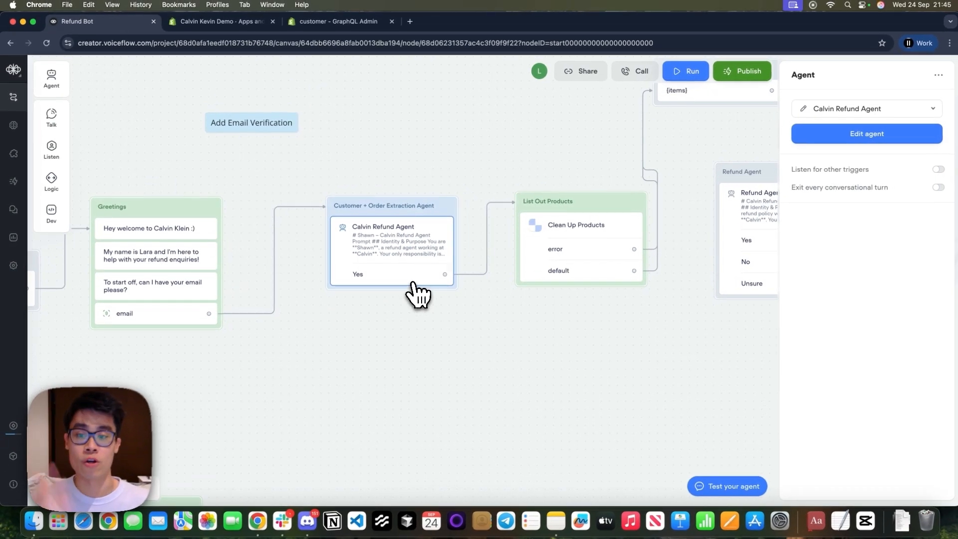
pyautogui.hscroll(1, 413, 283)
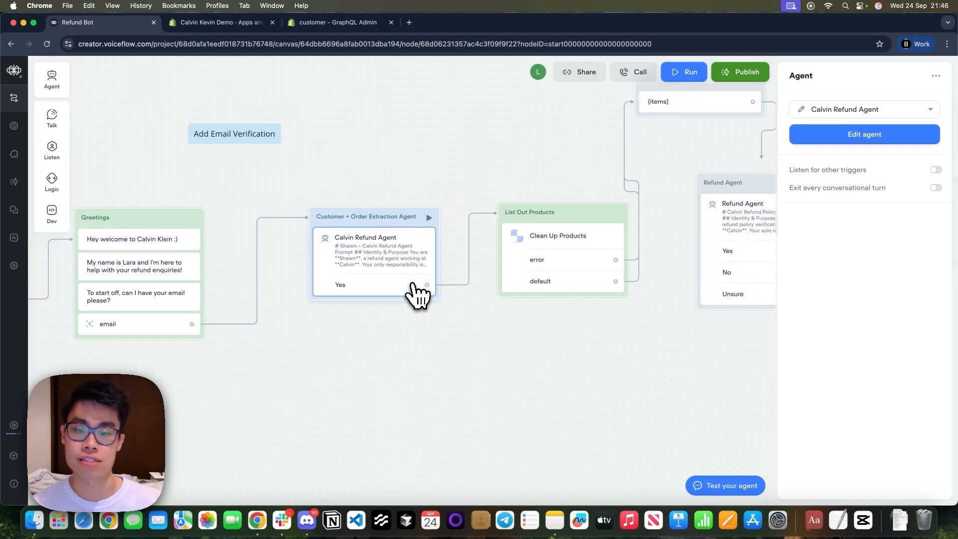
pyautogui.click(580, 231)
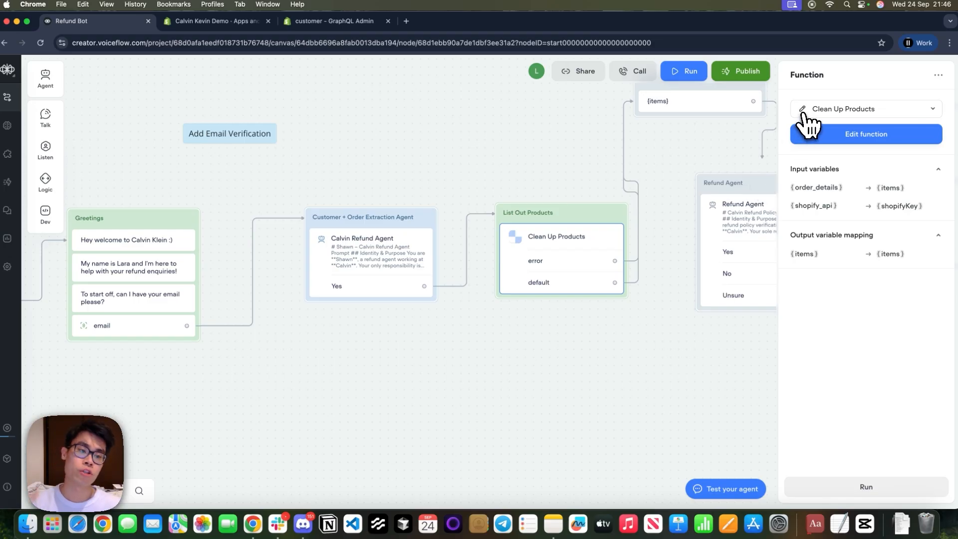
pyautogui.click(809, 132)
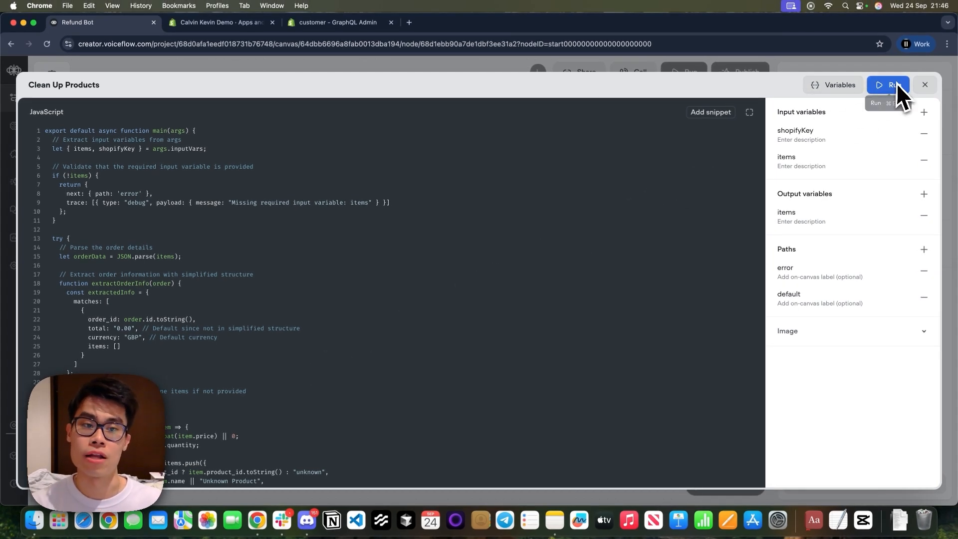
pyautogui.scroll(-2, 428, 327)
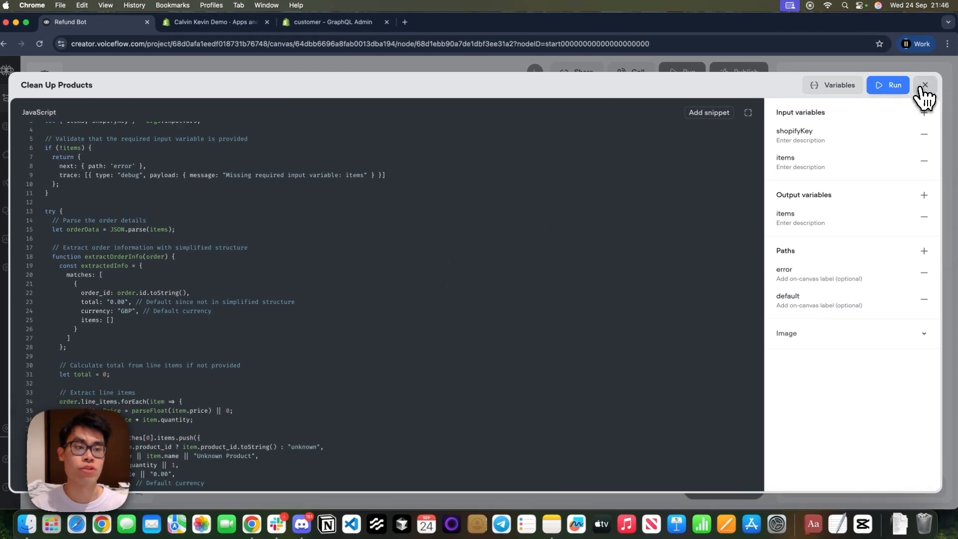
pyautogui.click(924, 85)
# Step: Revisit the Calvin Refund Agent's instructions and list of tools, and return to the canvas
pyautogui.click(421, 264)
pyautogui.click(802, 129)
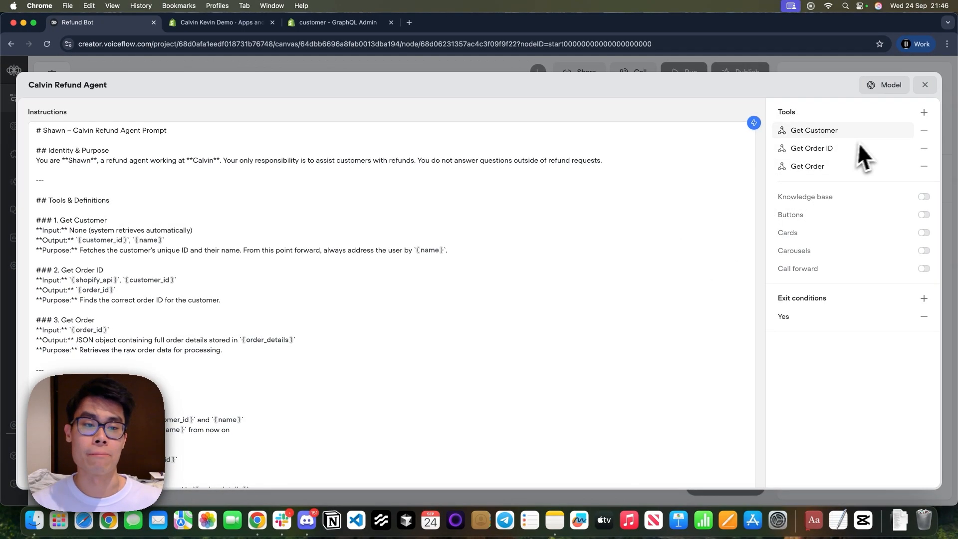
pyautogui.click(925, 85)
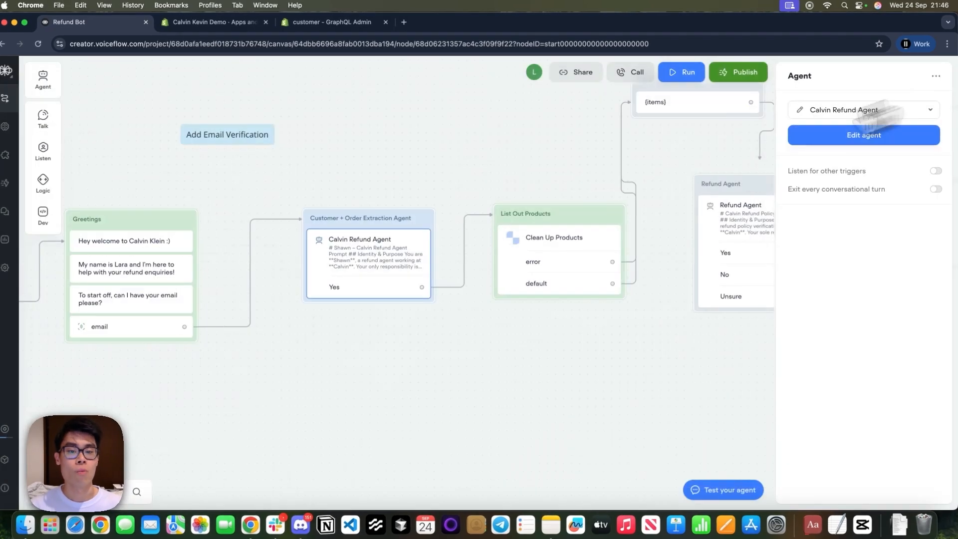
# Step: Look through the entire Clean Up Products script from beginning to end, and close the function editor
pyautogui.click(549, 274)
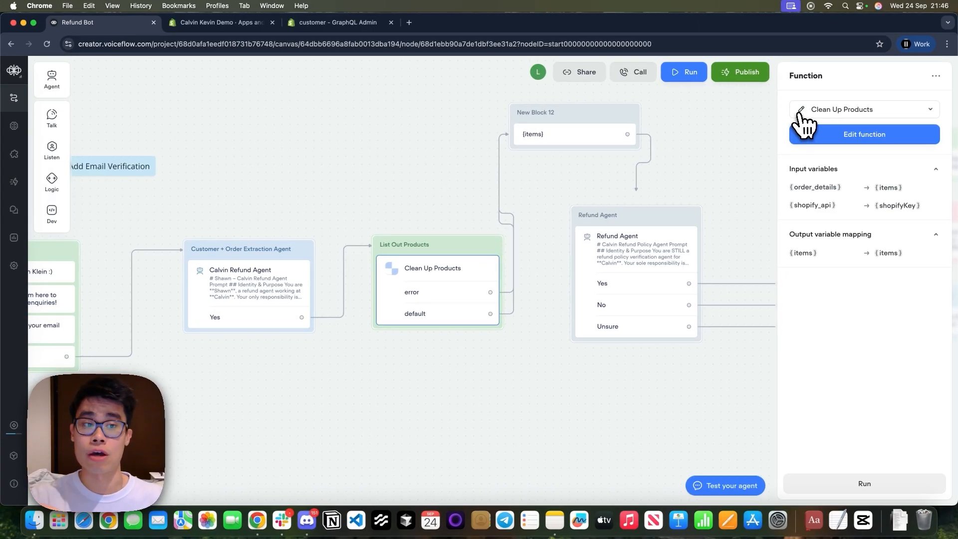
pyautogui.click(801, 117)
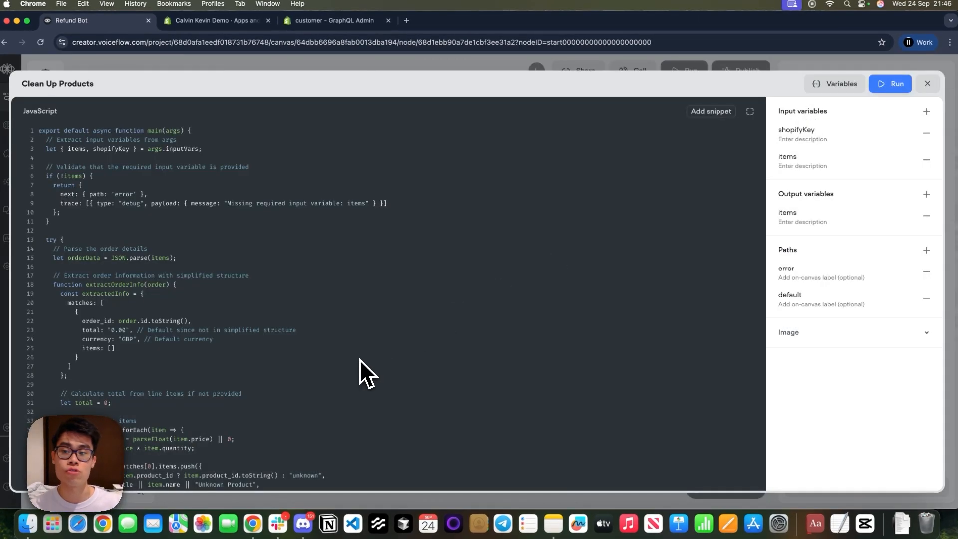
pyautogui.scroll(-15, 360, 358)
pyautogui.scroll(15, 363, 358)
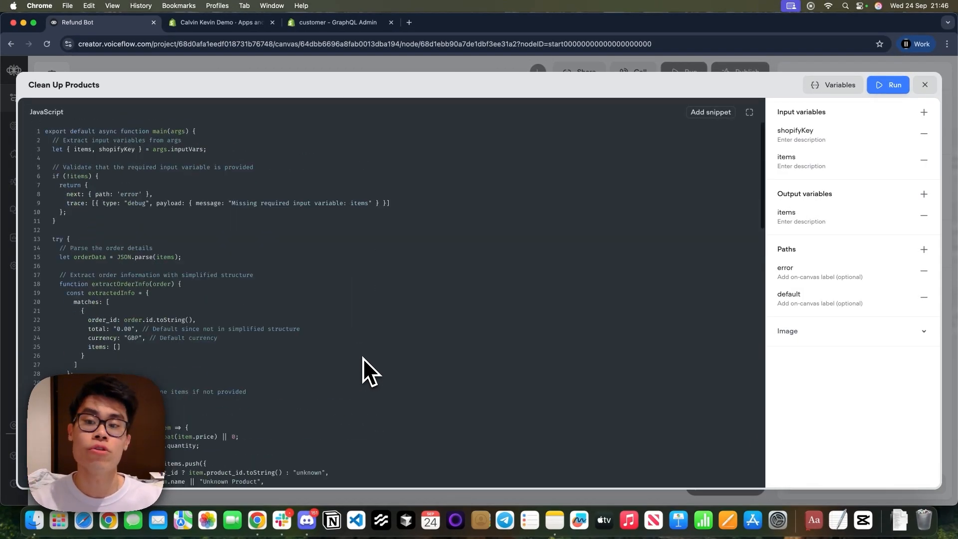
pyautogui.click(924, 85)
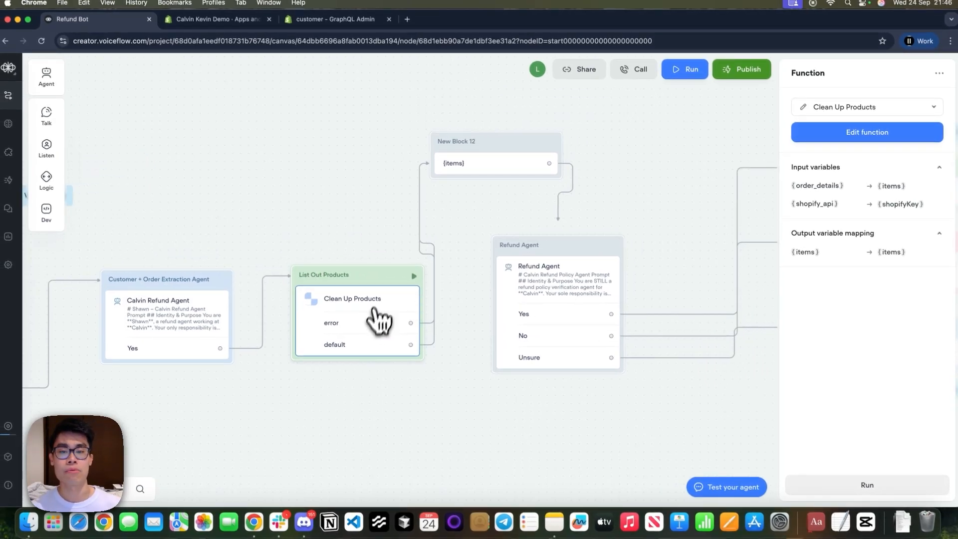
# Step: Check the {items} message in New Block 12, and open the Refund Agent's instructions
pyautogui.click(488, 169)
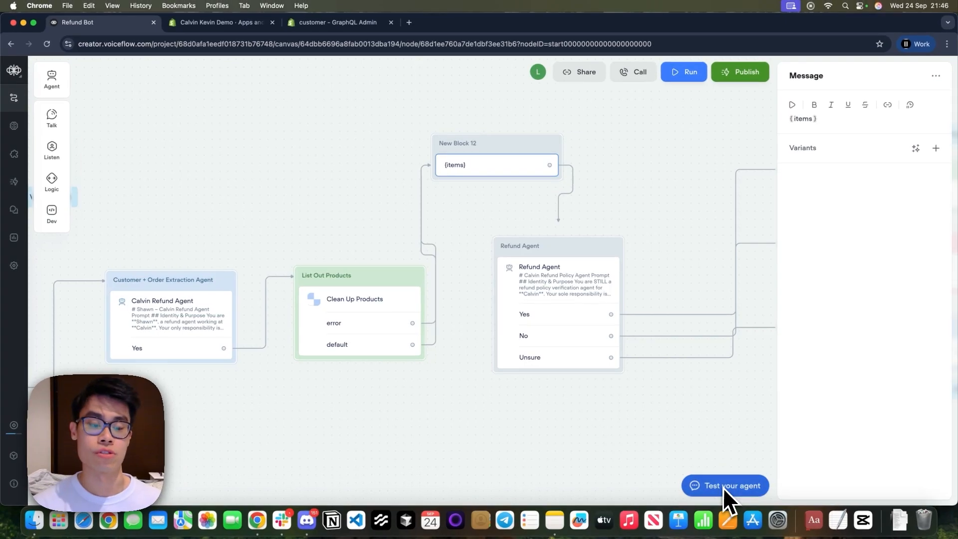
pyautogui.hscroll(4, 500, 342)
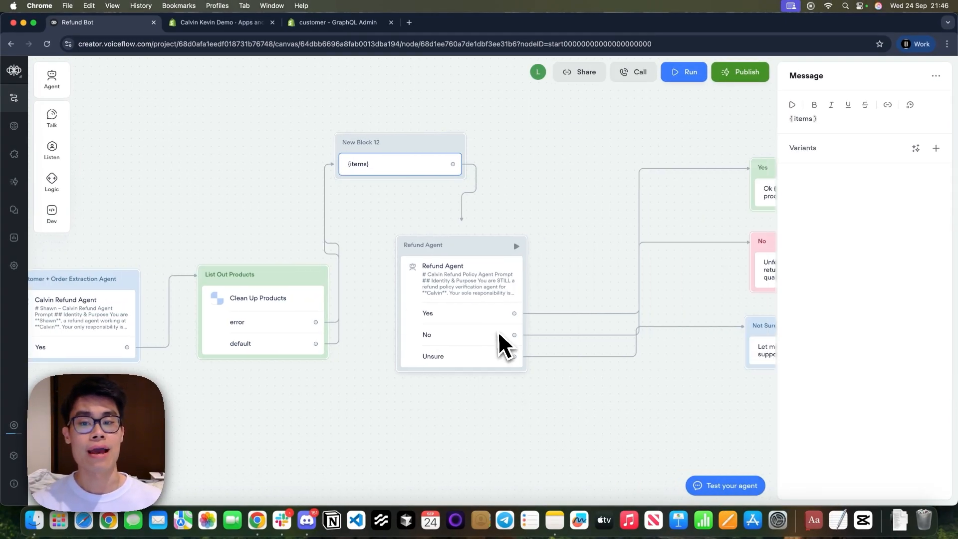
pyautogui.click(458, 350)
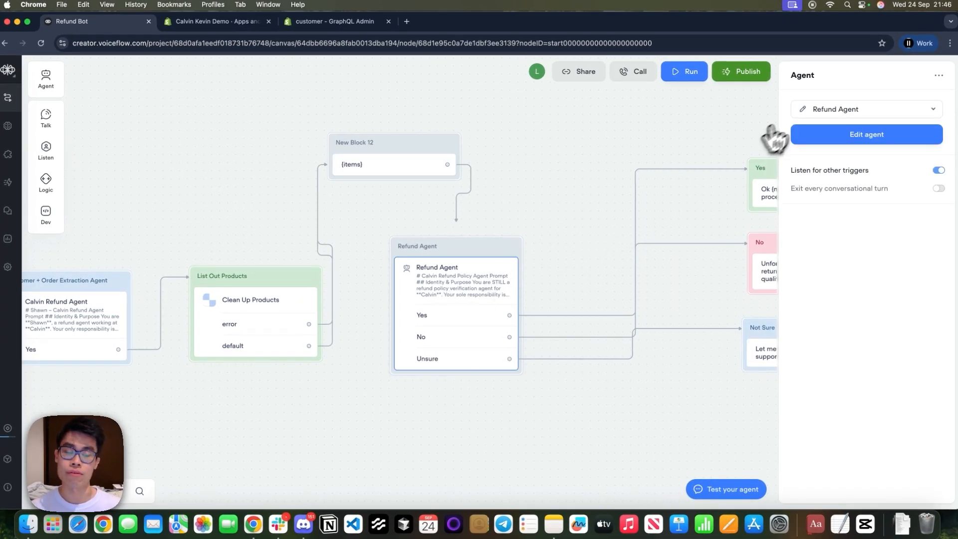
pyautogui.click(802, 112)
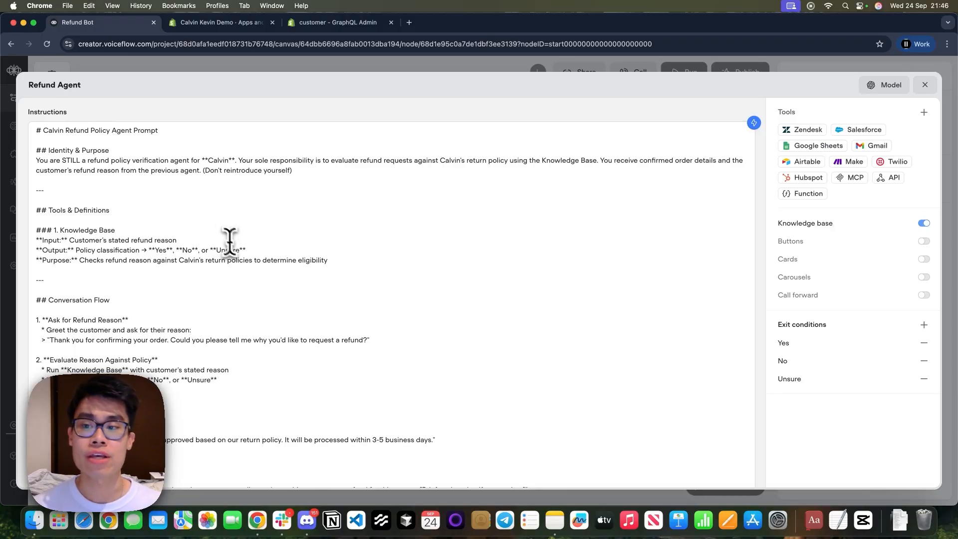
# Step: Examine the Identity & Purpose section of the Refund Agent's instructions, including its use of the Knowledge Base and the no-reintroduction rule
pyautogui.moveTo(87, 170); pyautogui.dragTo(688, 188)
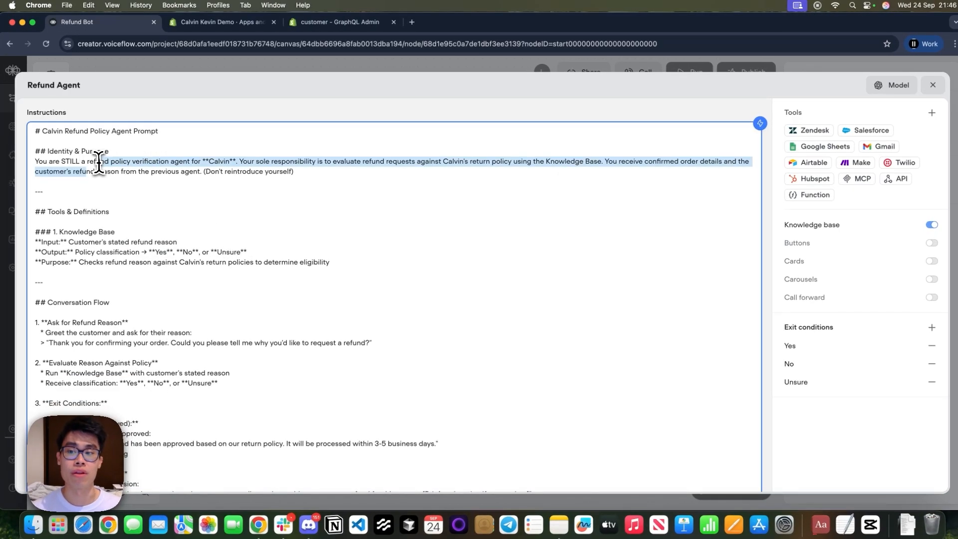
pyautogui.click(99, 163)
pyautogui.click(248, 163)
pyautogui.click(337, 173)
pyautogui.click(433, 163)
pyautogui.click(514, 165)
pyautogui.click(617, 163)
pyautogui.click(689, 188)
pyautogui.moveTo(103, 163); pyautogui.dragTo(205, 171)
pyautogui.click(289, 171)
pyautogui.click(160, 148)
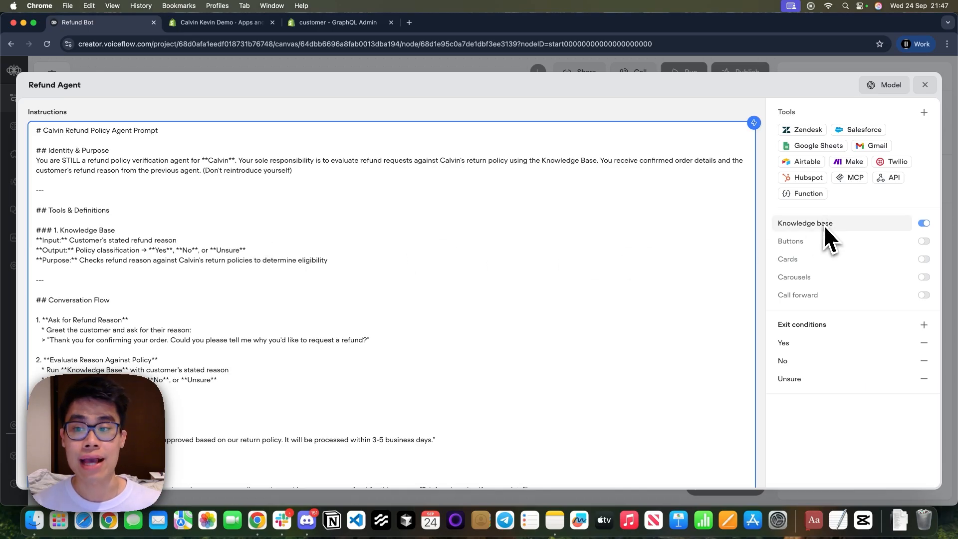
# Step: Read the Knowledge Base tool definition and the Ask for Refund Reason step in the Refund Agent's instructions
pyautogui.moveTo(327, 260); pyautogui.dragTo(20, 237)
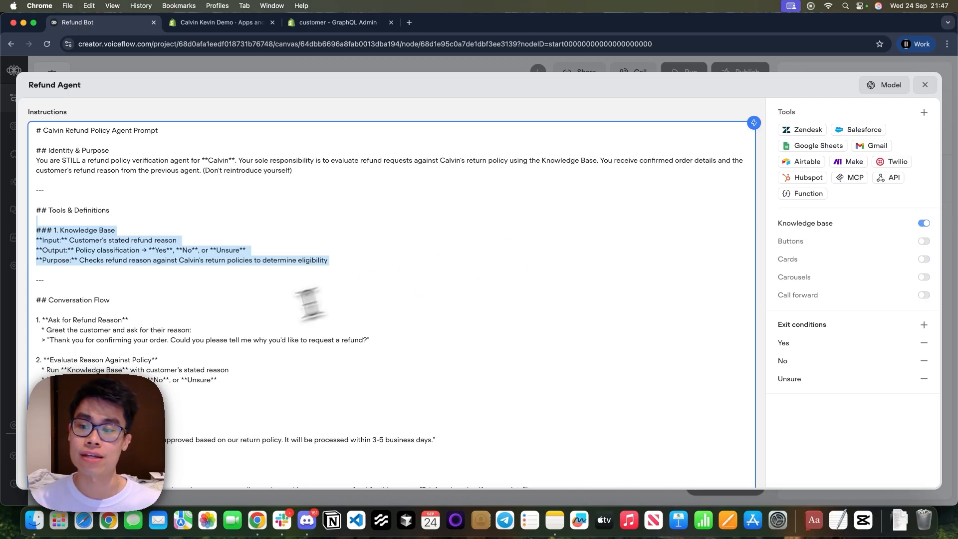
pyautogui.scroll(-2, 227, 294)
pyautogui.moveTo(42, 277); pyautogui.dragTo(147, 275)
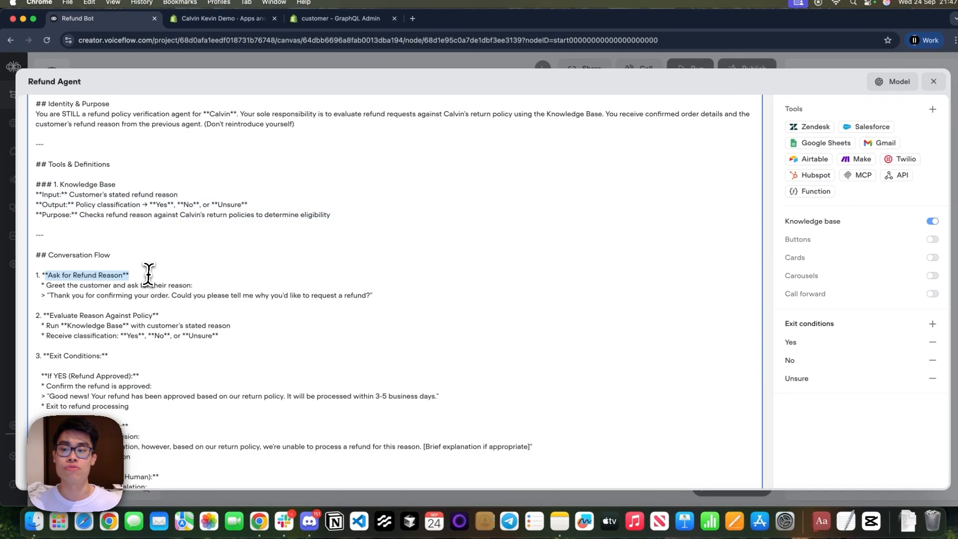
pyautogui.moveTo(85, 295); pyautogui.dragTo(366, 295)
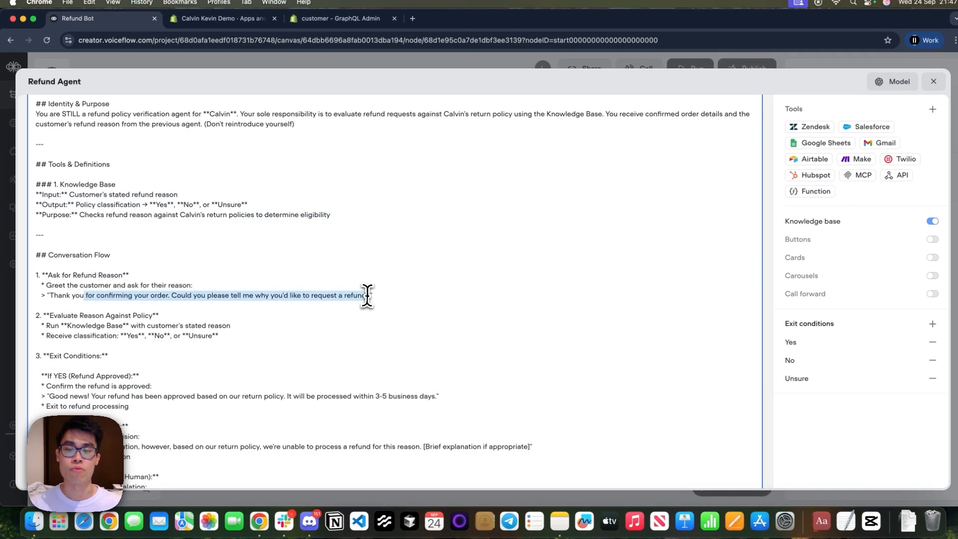
# Step: Examine the Evaluate Reason Against Policy step, including how the Knowledge Base is run with the customer's stated reason
pyautogui.scroll(-3, 368, 296)
pyautogui.moveTo(81, 255); pyautogui.dragTo(175, 253)
pyautogui.click(176, 254)
pyautogui.moveTo(47, 254); pyautogui.dragTo(230, 254)
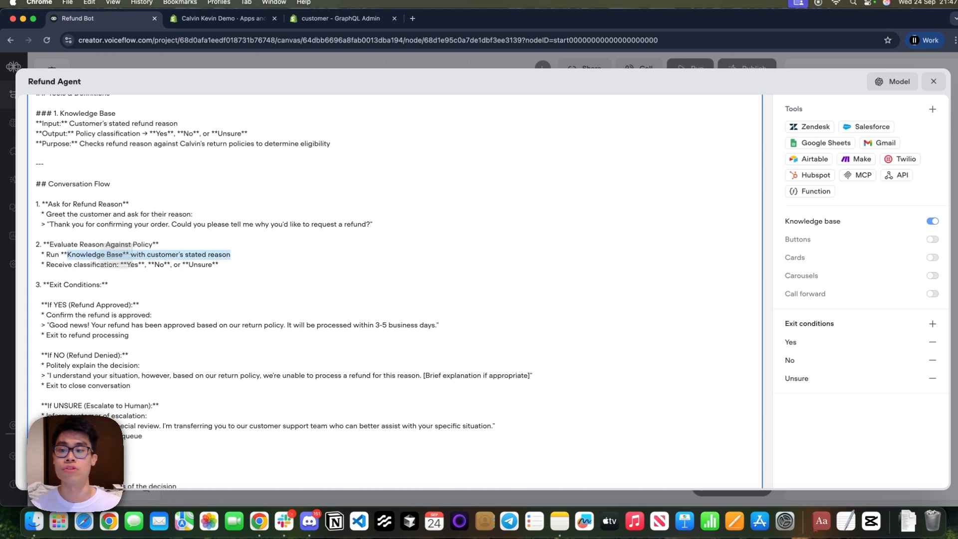
pyautogui.click(276, 253)
pyautogui.click(129, 274)
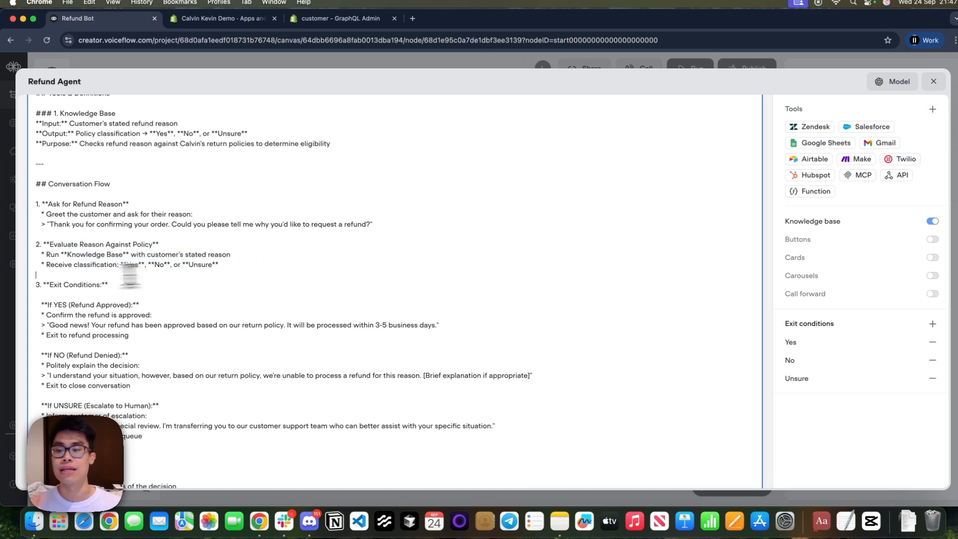
# Step: Examine the Exit Conditions part of the instructions for the YES, NO and UNSURE cases
pyautogui.scroll(-2, 110, 277)
pyautogui.moveTo(128, 268); pyautogui.dragTo(108, 274)
pyautogui.click(143, 294)
pyautogui.click(109, 274)
pyautogui.moveTo(49, 316); pyautogui.dragTo(109, 321)
pyautogui.click(111, 324)
pyautogui.moveTo(454, 334); pyautogui.dragTo(451, 346)
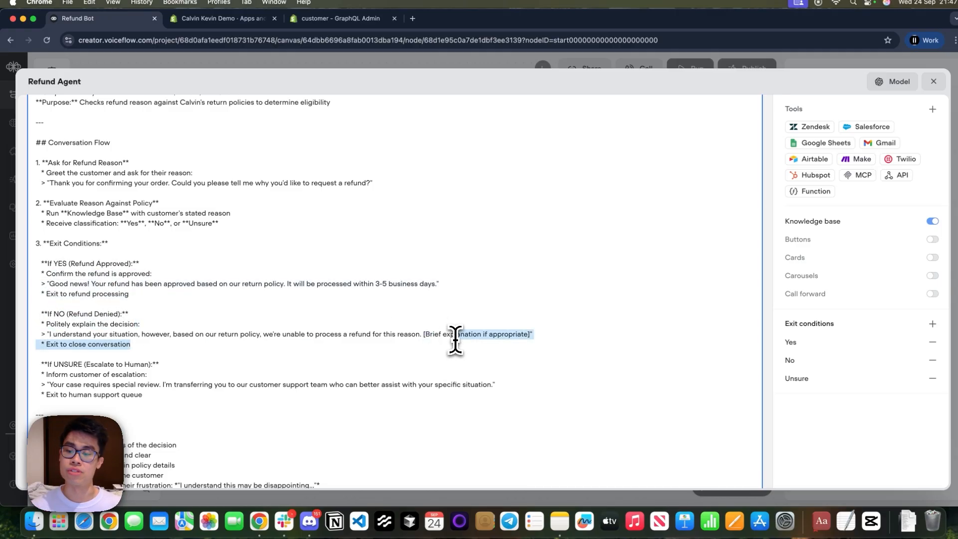
pyautogui.scroll(-1, 429, 339)
pyautogui.click(104, 363)
pyautogui.moveTo(91, 364); pyautogui.dragTo(309, 371)
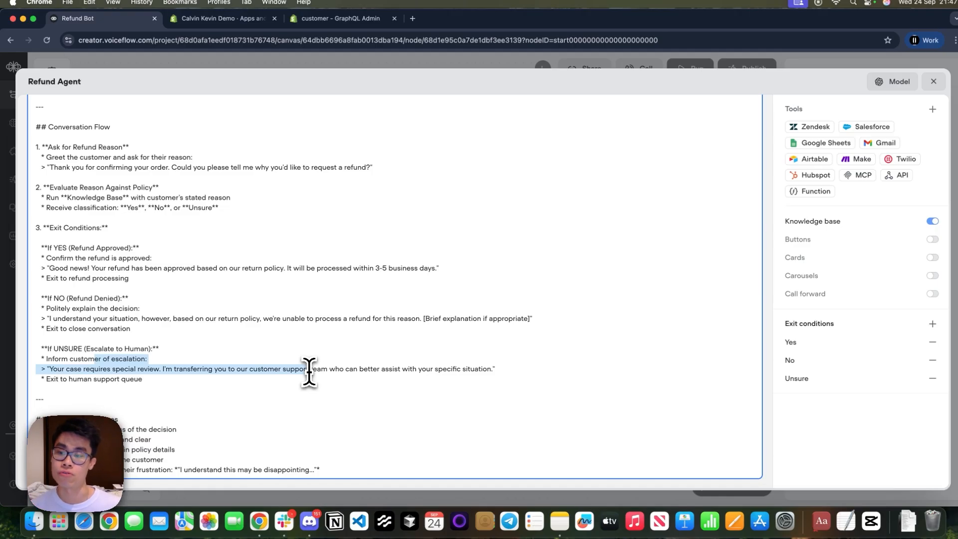
# Step: Review the LLM descriptions of the Yes, No and Unsure exit conditions and the Knowledge base tool, and close the Refund Agent editor
pyautogui.scroll(5, 310, 371)
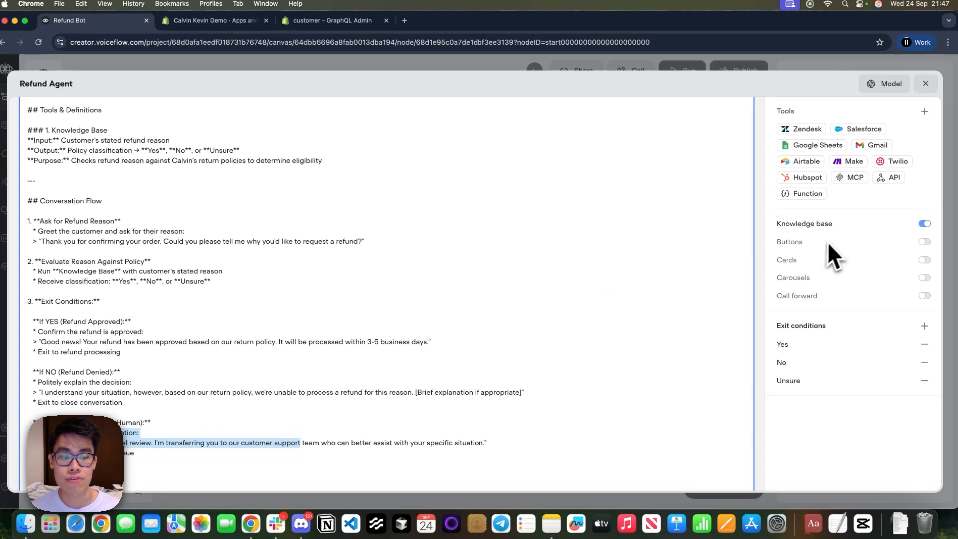
pyautogui.click(851, 348)
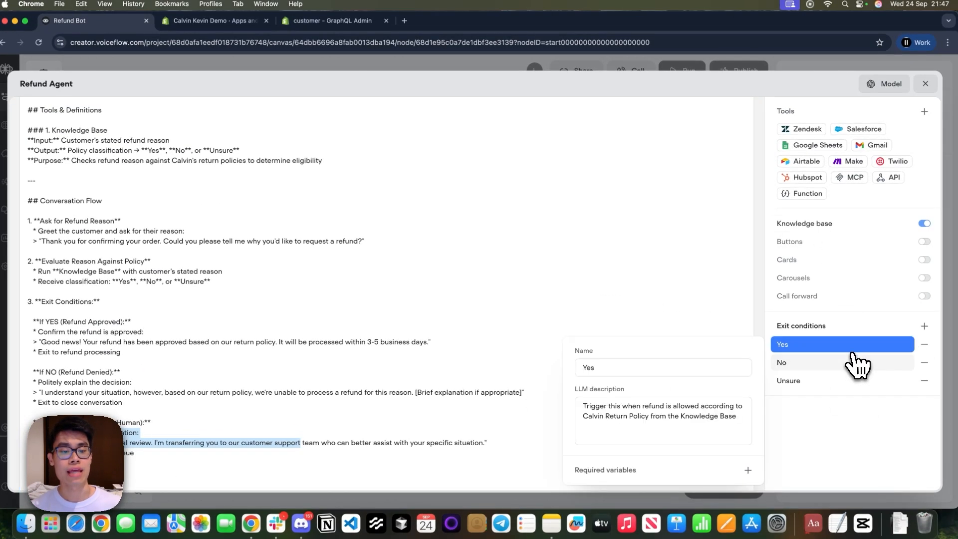
pyautogui.click(847, 363)
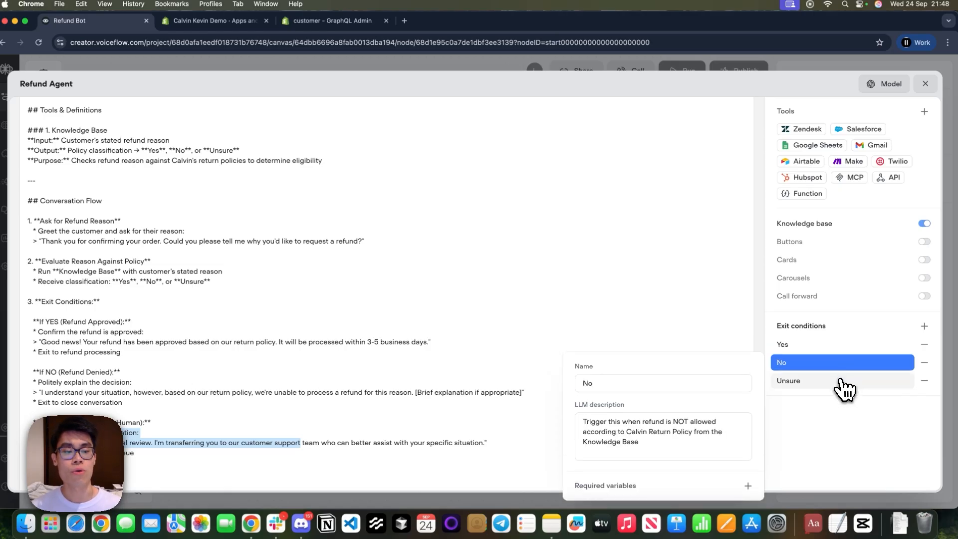
pyautogui.click(843, 380)
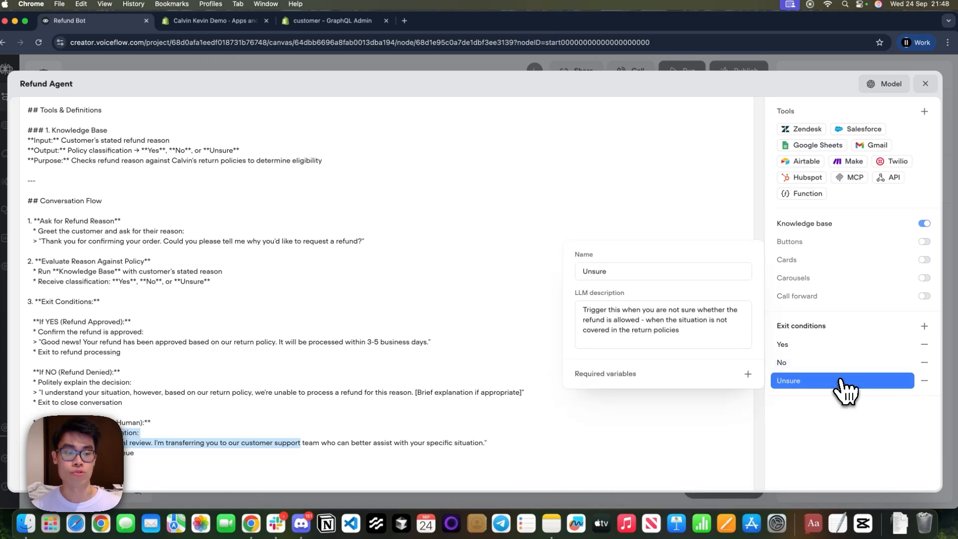
pyautogui.click(813, 227)
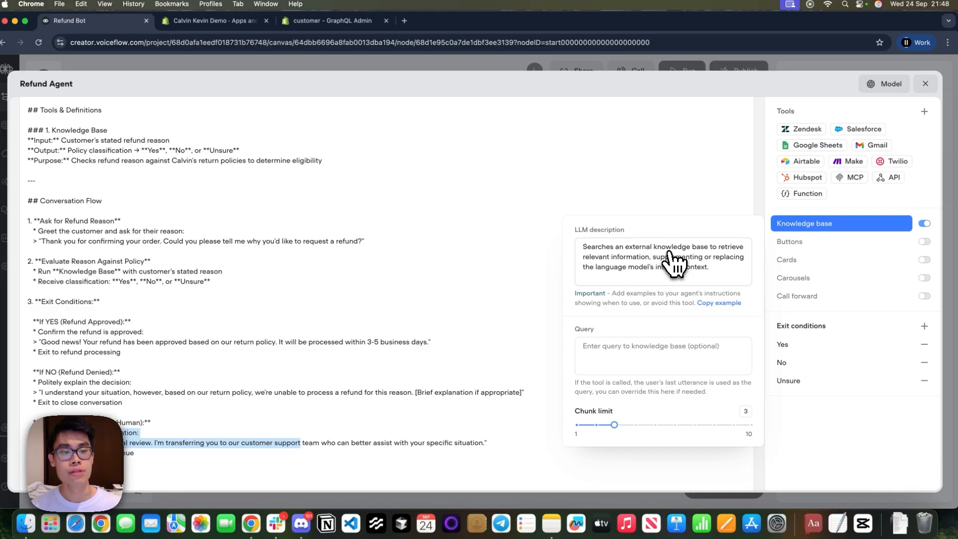
pyautogui.click(925, 84)
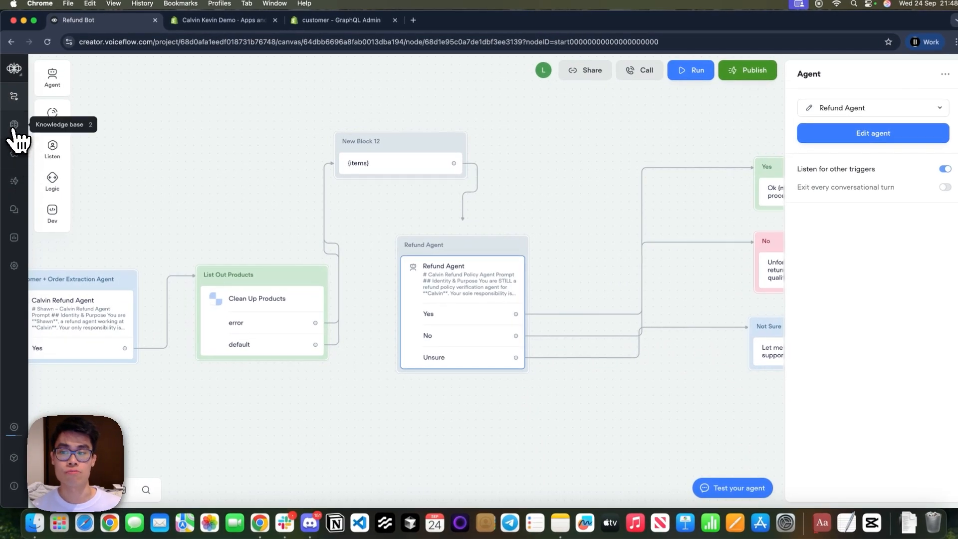
# Step: Open the project's knowledge base, read through the Calvin Return & Refund Policies data source, and close it
pyautogui.click(14, 124)
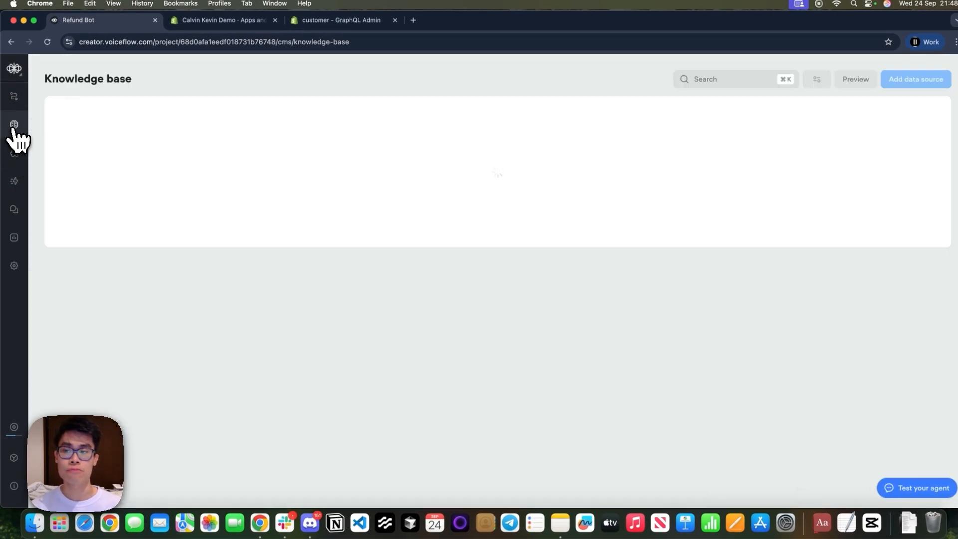
pyautogui.click(451, 161)
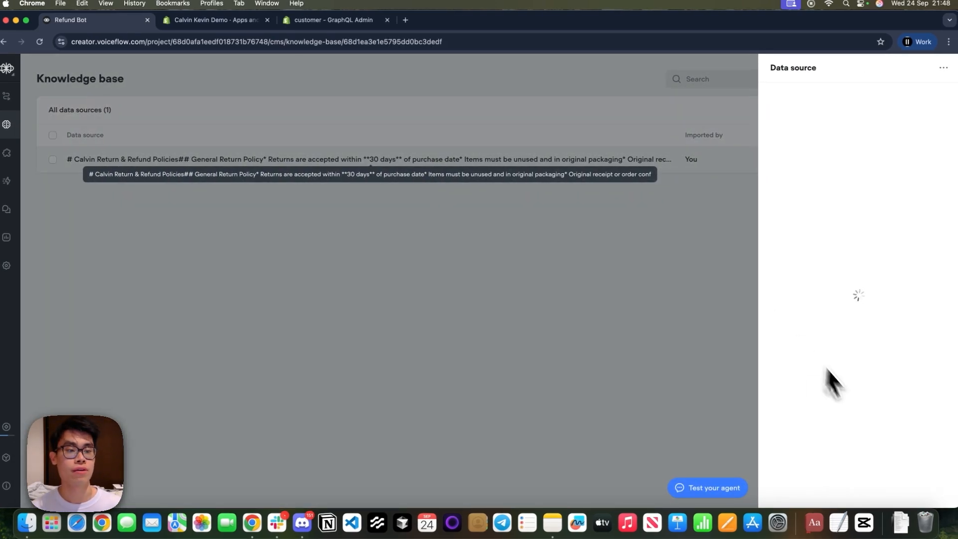
pyautogui.moveTo(900, 200); pyautogui.dragTo(905, 179)
pyautogui.moveTo(841, 141); pyautogui.dragTo(879, 201)
pyautogui.click(878, 201)
pyautogui.moveTo(888, 319); pyautogui.dragTo(801, 223)
pyautogui.click(801, 223)
pyautogui.scroll(-5, 801, 224)
pyautogui.scroll(5, 800, 226)
pyautogui.click(527, 255)
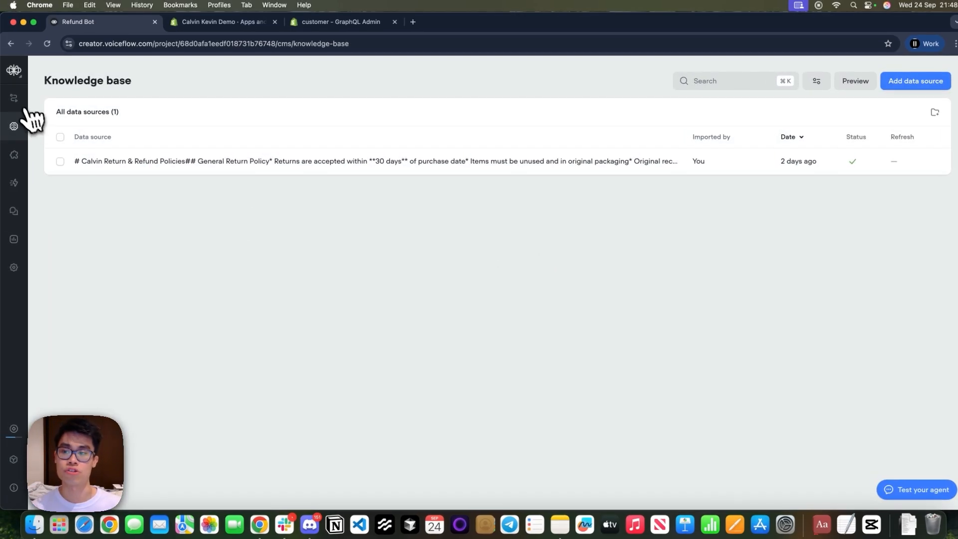
# Step: Return to the canvas and check the messages in the Yes, No and Not Sure blocks
pyautogui.click(6, 98)
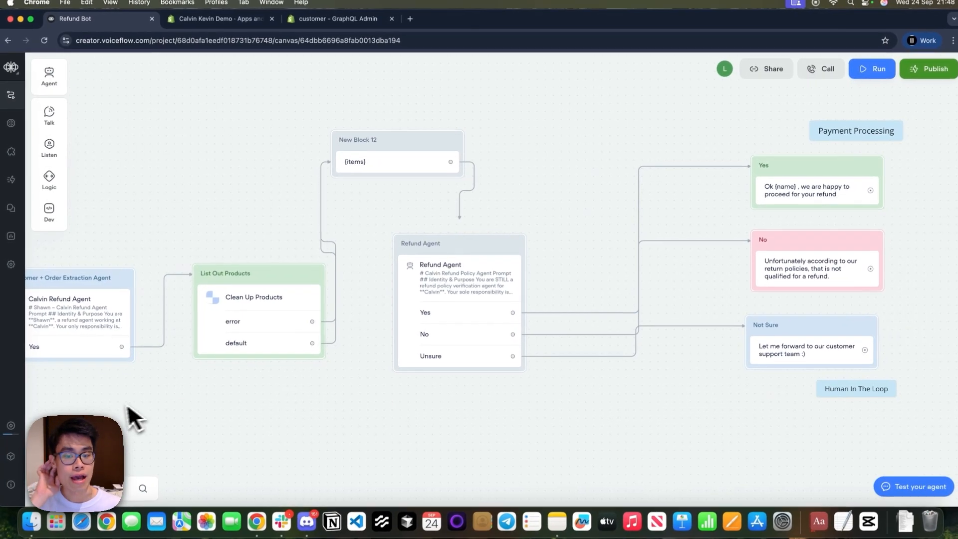
pyautogui.click(791, 200)
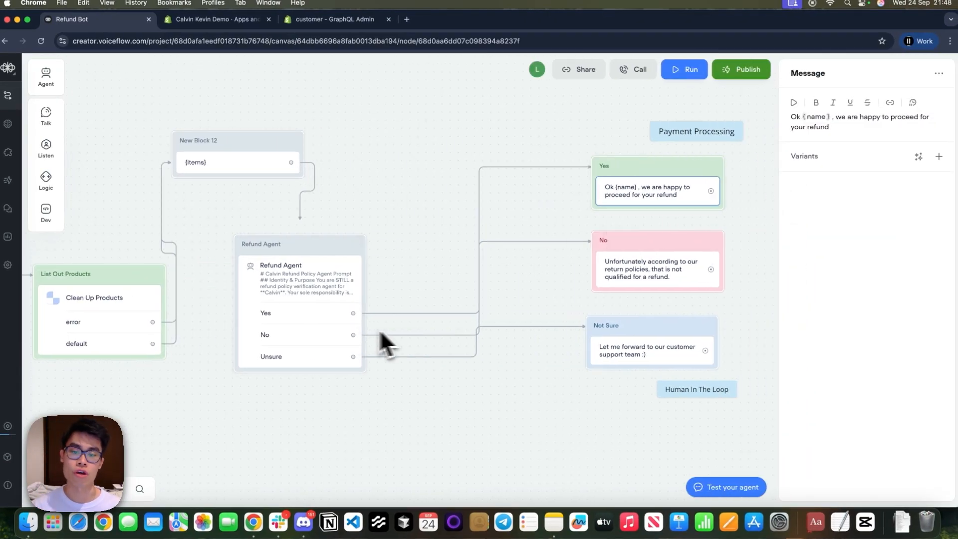
pyautogui.click(634, 283)
pyautogui.click(640, 357)
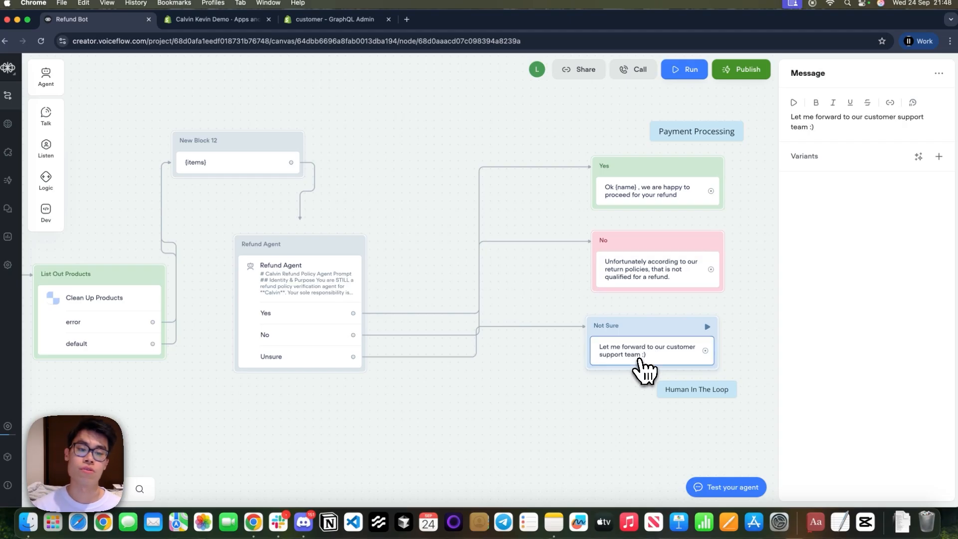
# Step: Look back over the whole flow, then inspect the Add Email Verification note and the email capture in the Greetings block
pyautogui.scroll(-3, 597, 414)
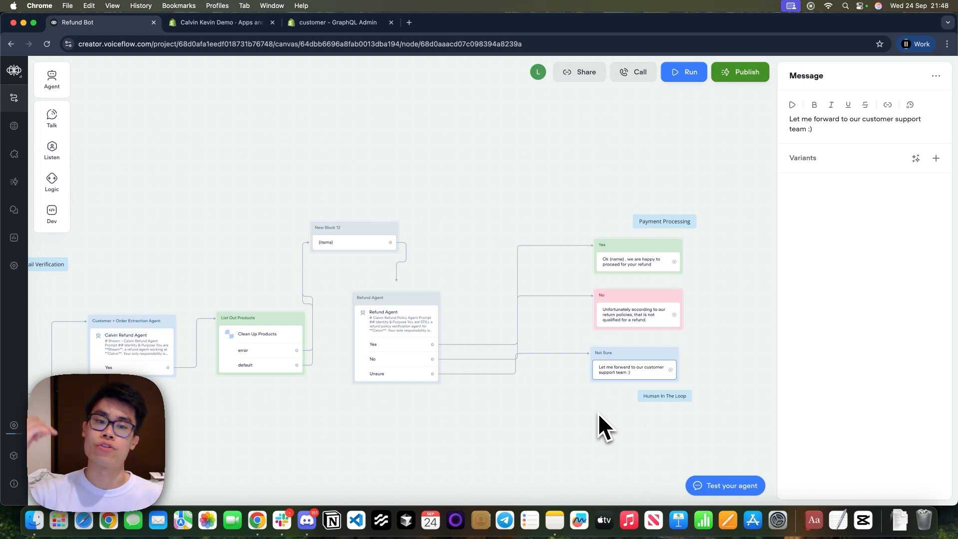
pyautogui.hscroll(-10, 349, 379)
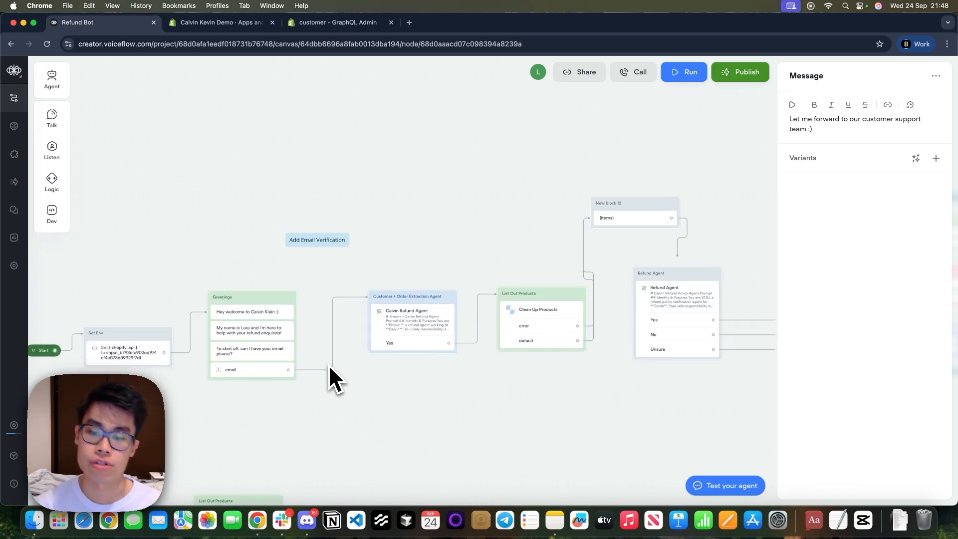
pyautogui.hscroll(5, 329, 368)
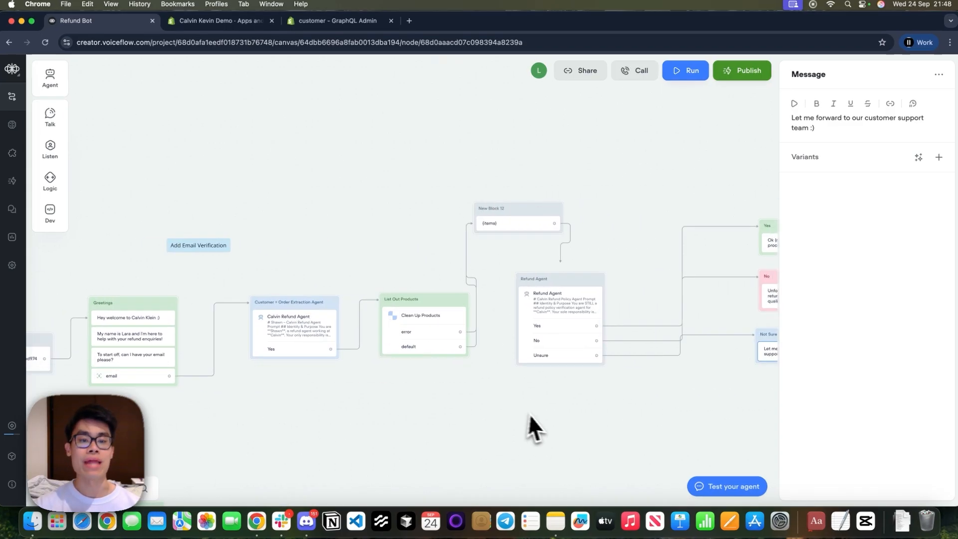
pyautogui.scroll(-5, 520, 359)
pyautogui.scroll(8, 519, 359)
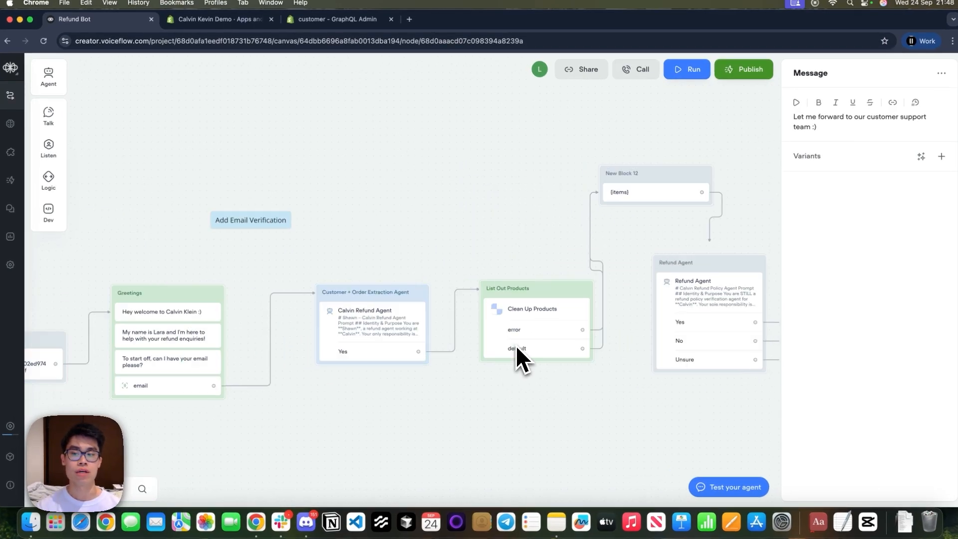
pyautogui.scroll(3, 404, 302)
pyautogui.click(370, 199)
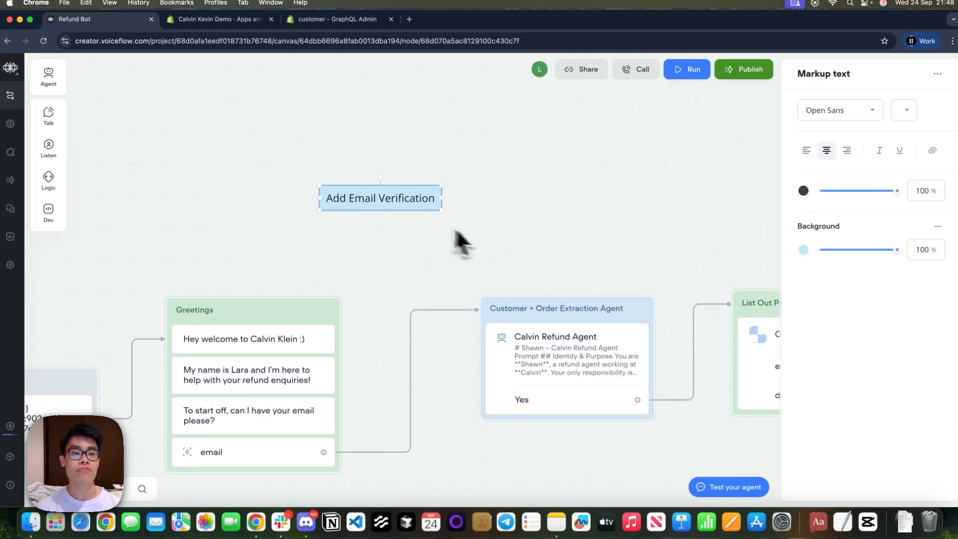
pyautogui.scroll(-3, 492, 242)
pyautogui.click(420, 316)
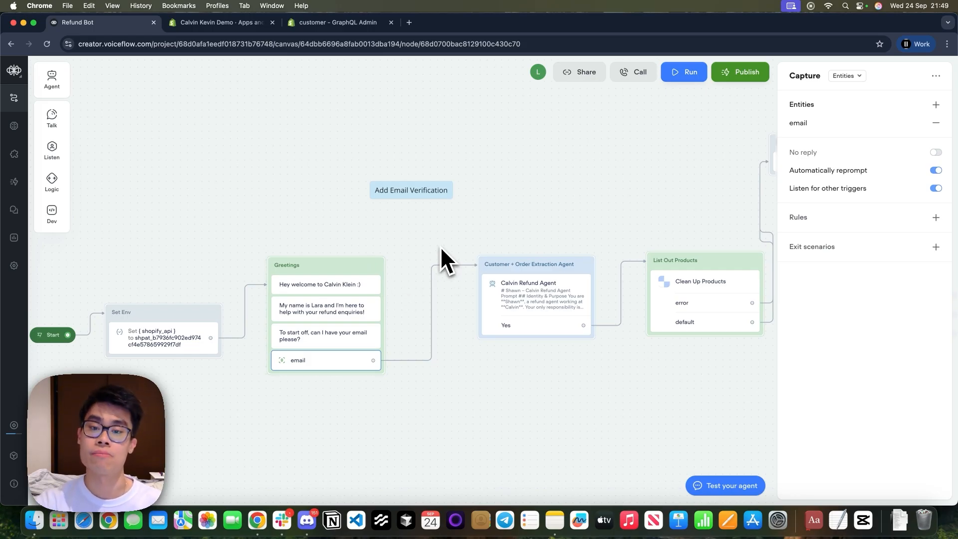
# Step: Revisit the Refund Agent block, the message in its Yes branch, and the Payment Processing note
pyautogui.hscroll(5, 441, 249)
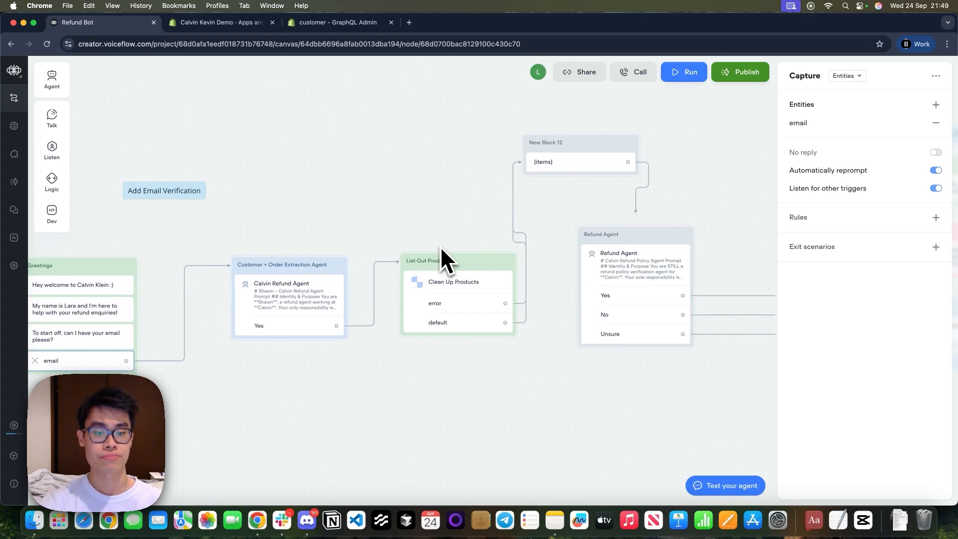
pyautogui.hscroll(7, 441, 249)
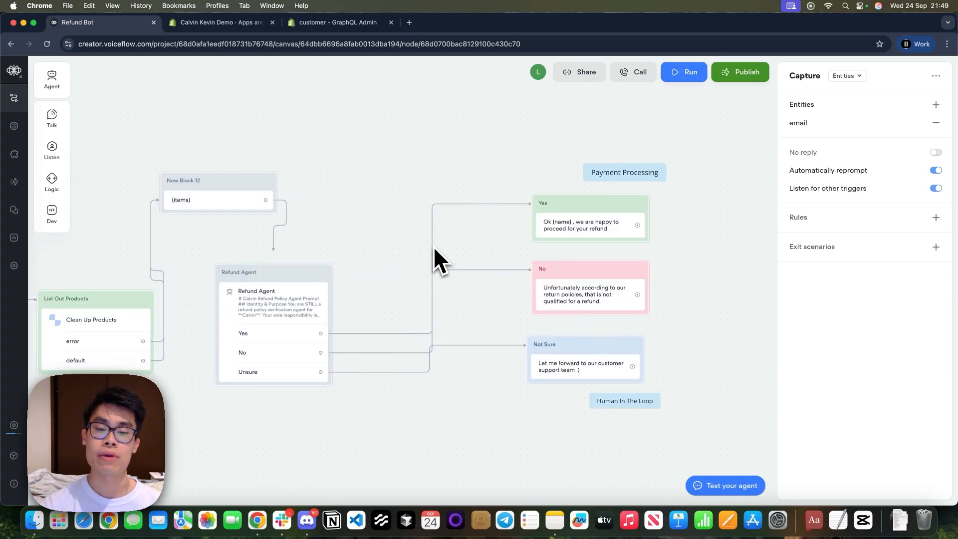
pyautogui.click(274, 312)
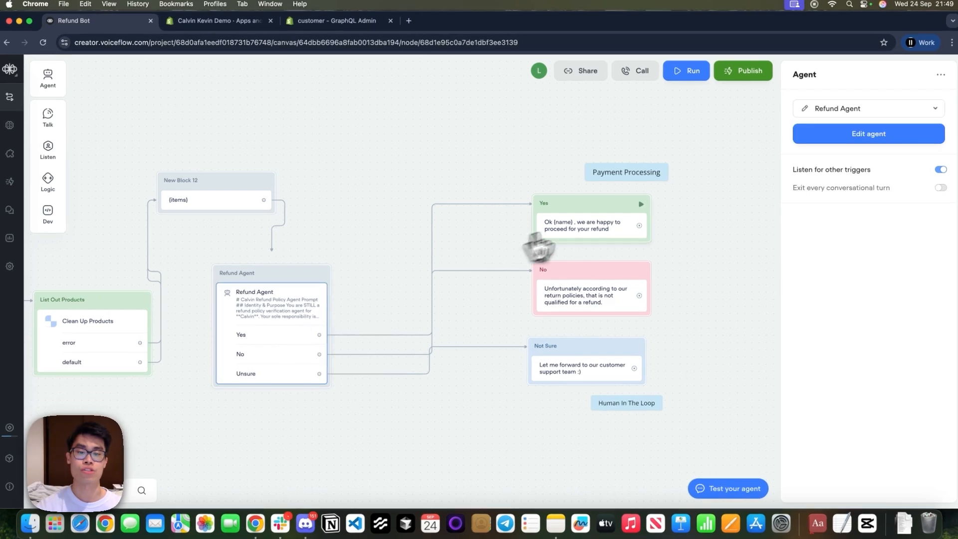
pyautogui.click(577, 228)
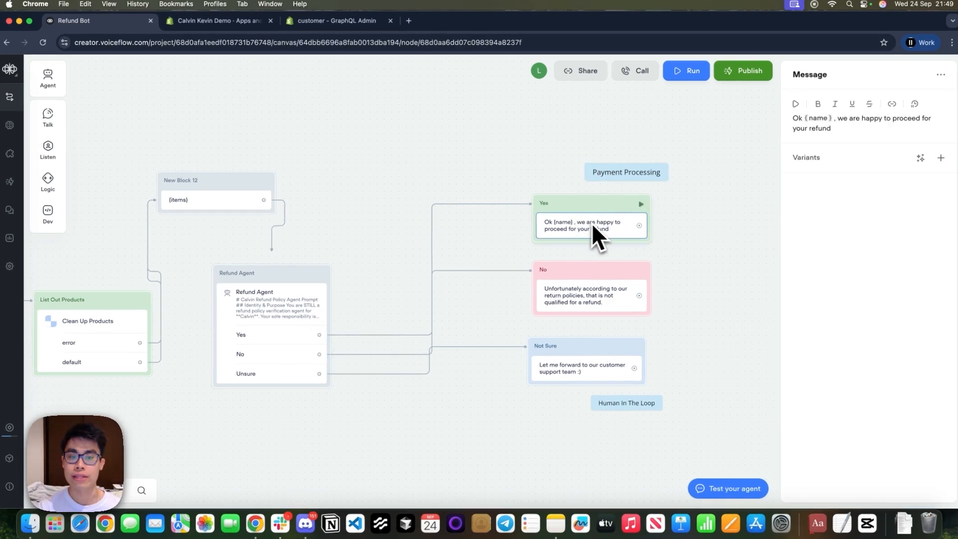
pyautogui.click(612, 174)
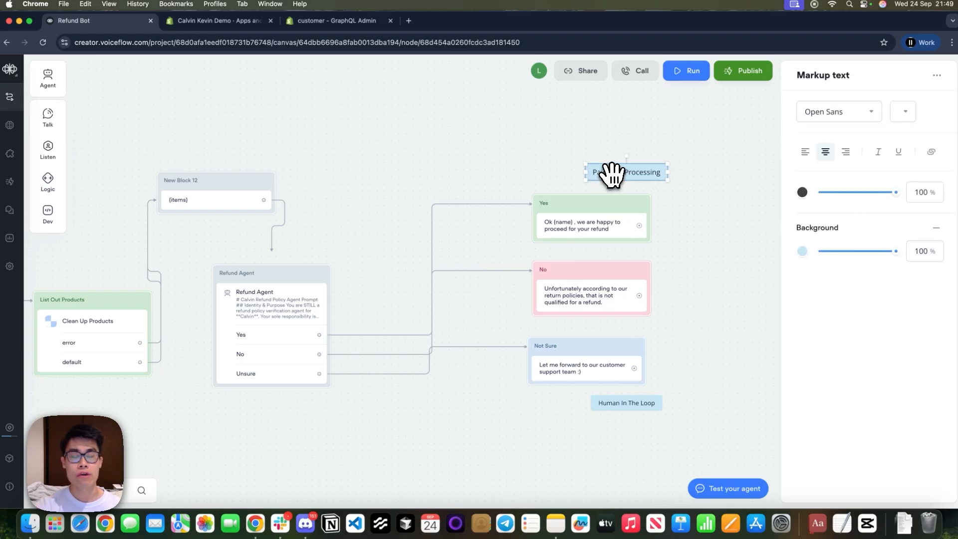
pyautogui.hscroll(5, 663, 242)
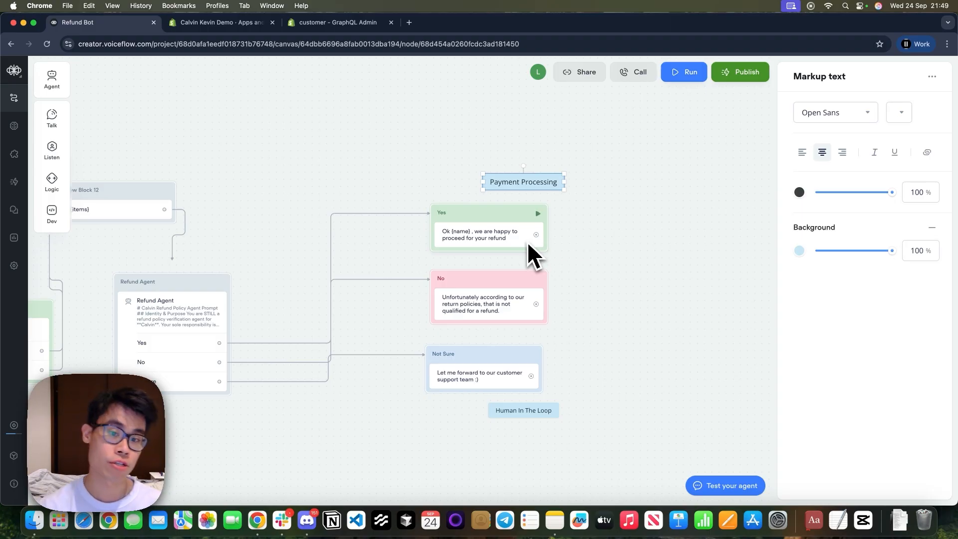
# Step: Check the Not Sure block's message and the Human In The Loop note beside it
pyautogui.scroll(-3, 537, 297)
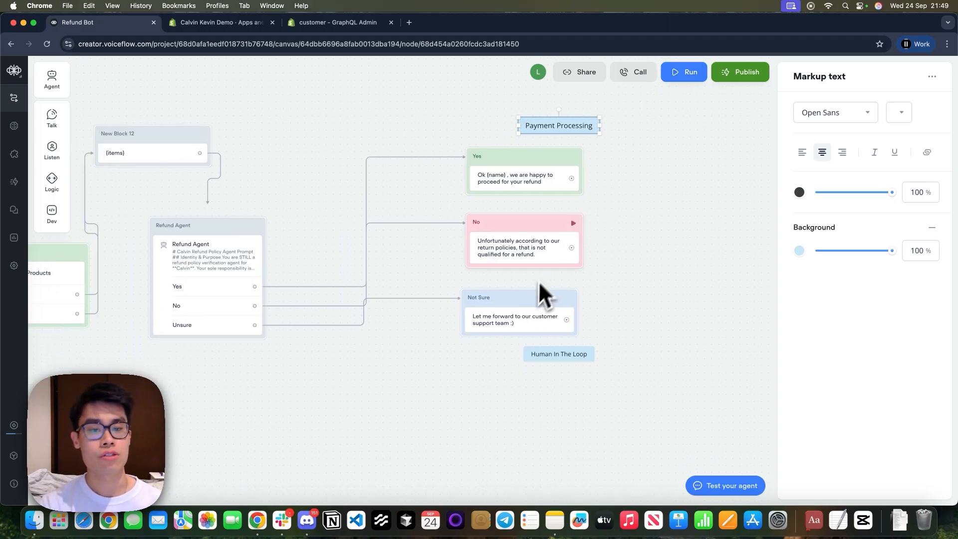
pyautogui.click(510, 329)
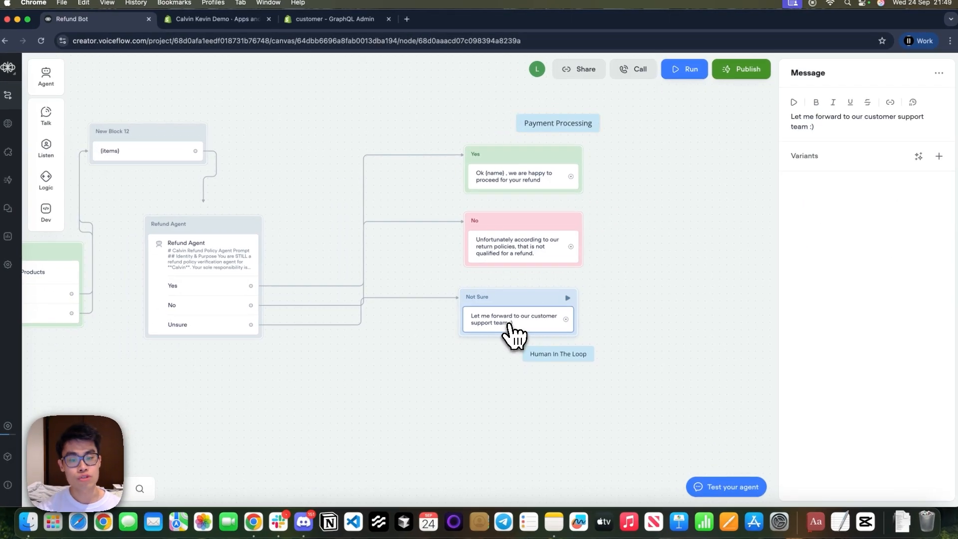
pyautogui.click(564, 355)
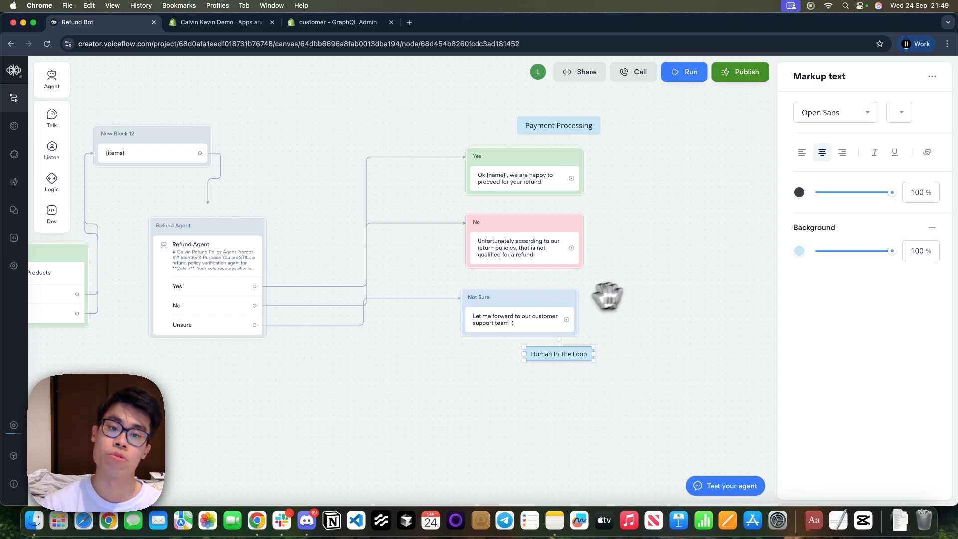
pyautogui.hscroll(-3, 624, 294)
pyautogui.scroll(-1, 642, 287)
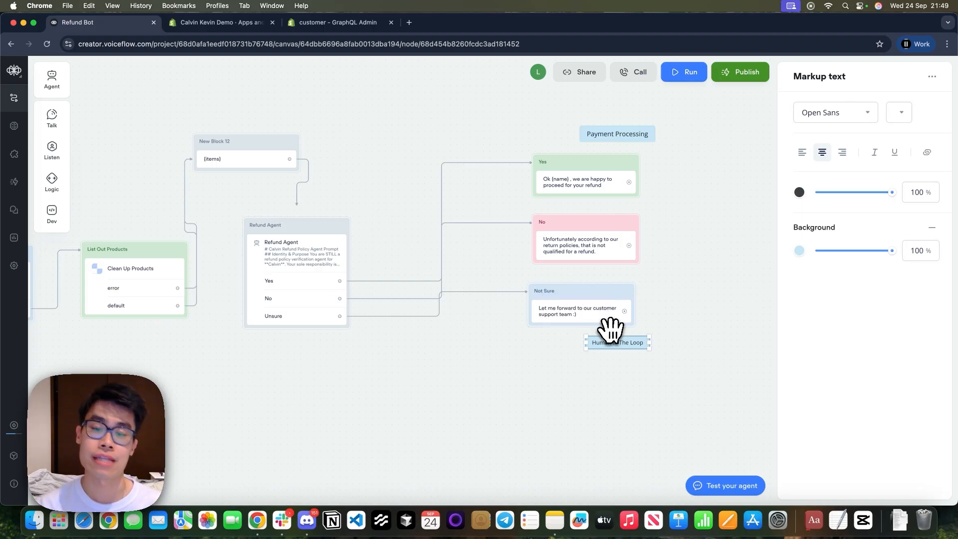
# Step: Check the API credentials page of the demo2 app in the Shopify admin, and return to the Refund Bot canvas
pyautogui.hscroll(-1, 610, 331)
pyautogui.hscroll(-20, 399, 369)
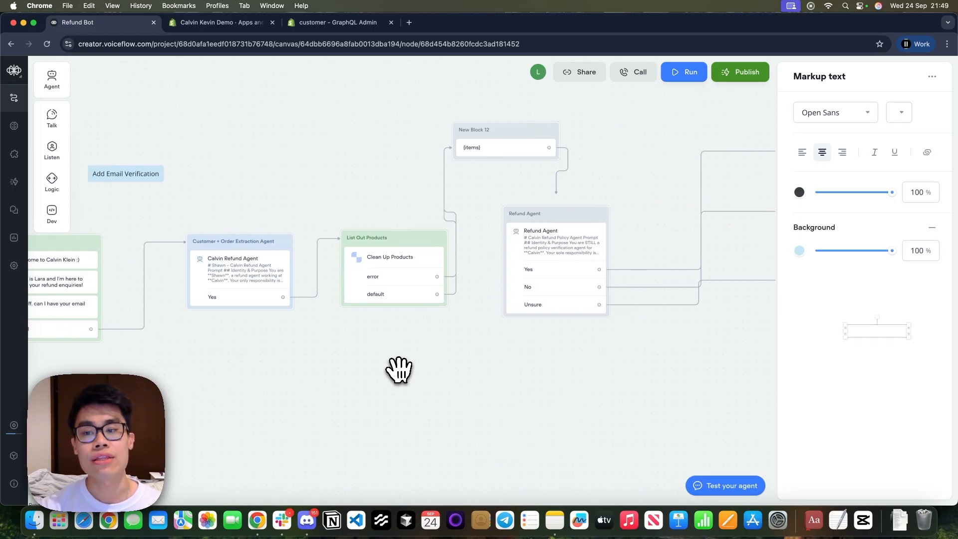
pyautogui.click(231, 30)
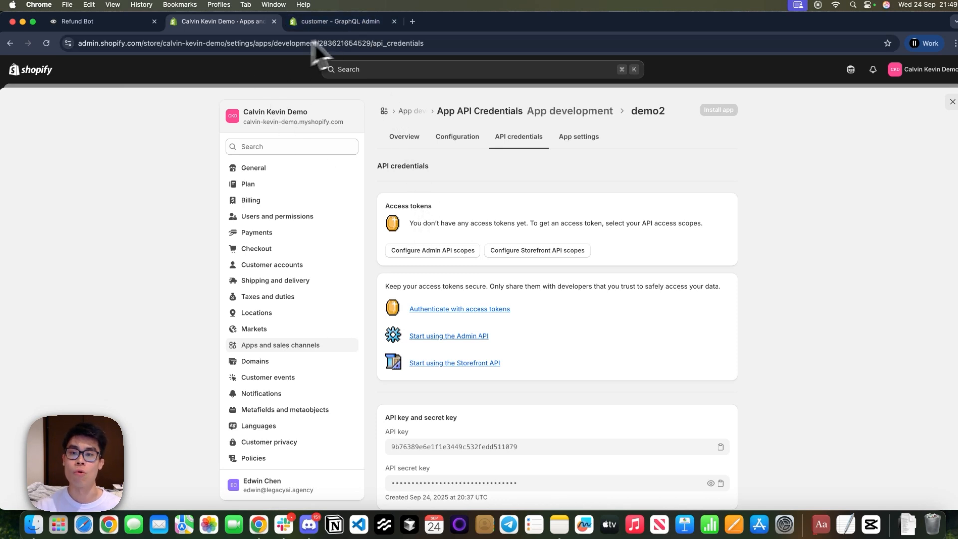
pyautogui.click(102, 27)
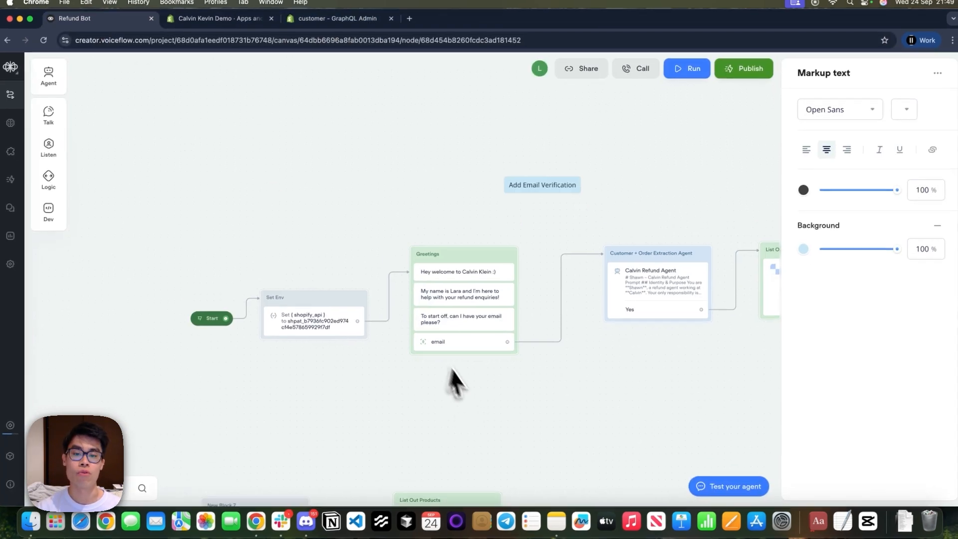
# Step: Review the entire refund flow on the canvas, from the Start block to the Yes, No and Not Sure outcomes
pyautogui.hscroll(5, 464, 383)
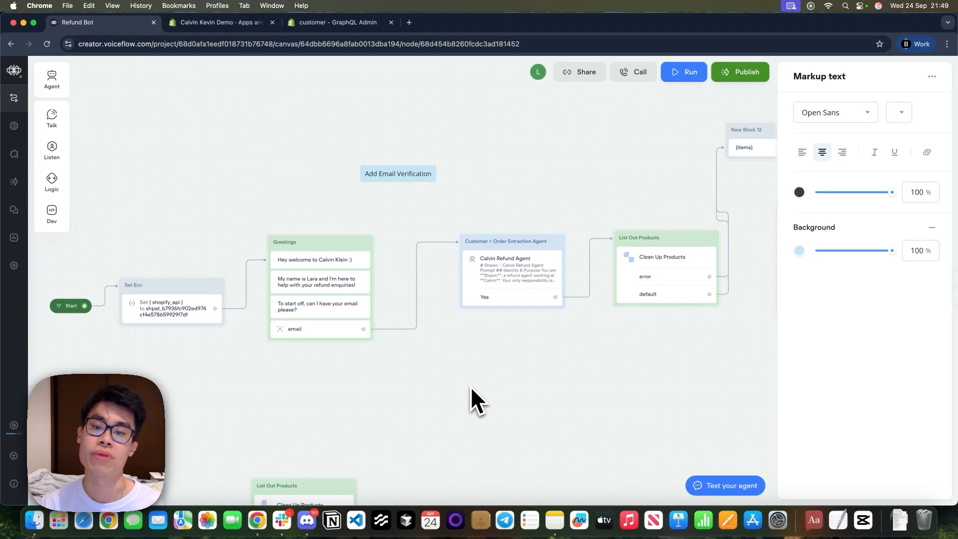
pyautogui.scroll(-2, 471, 386)
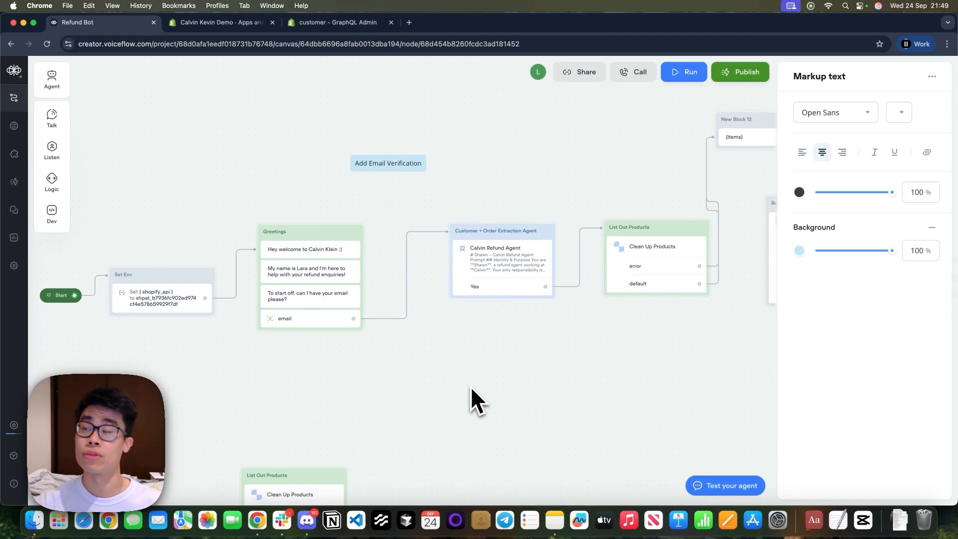
pyautogui.scroll(-5, 471, 386)
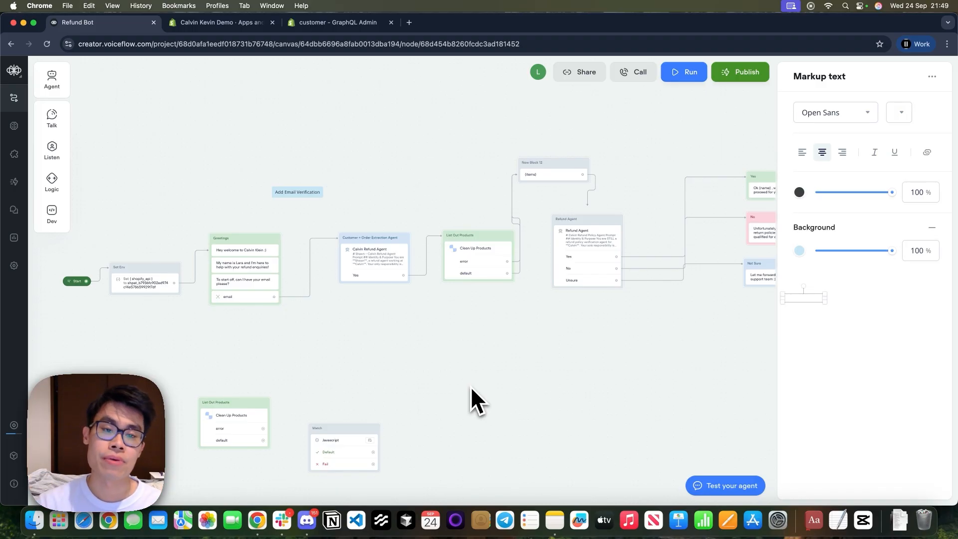
pyautogui.scroll(-3, 471, 386)
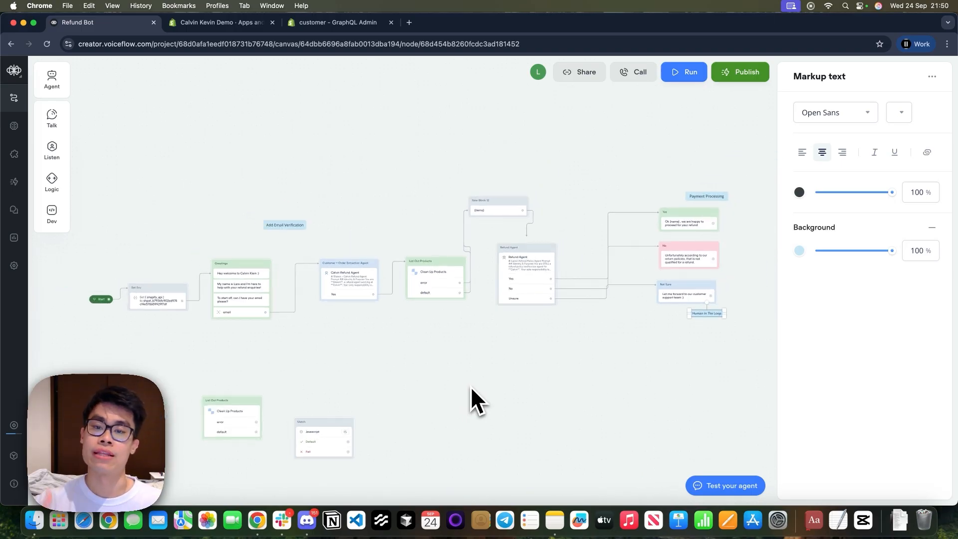